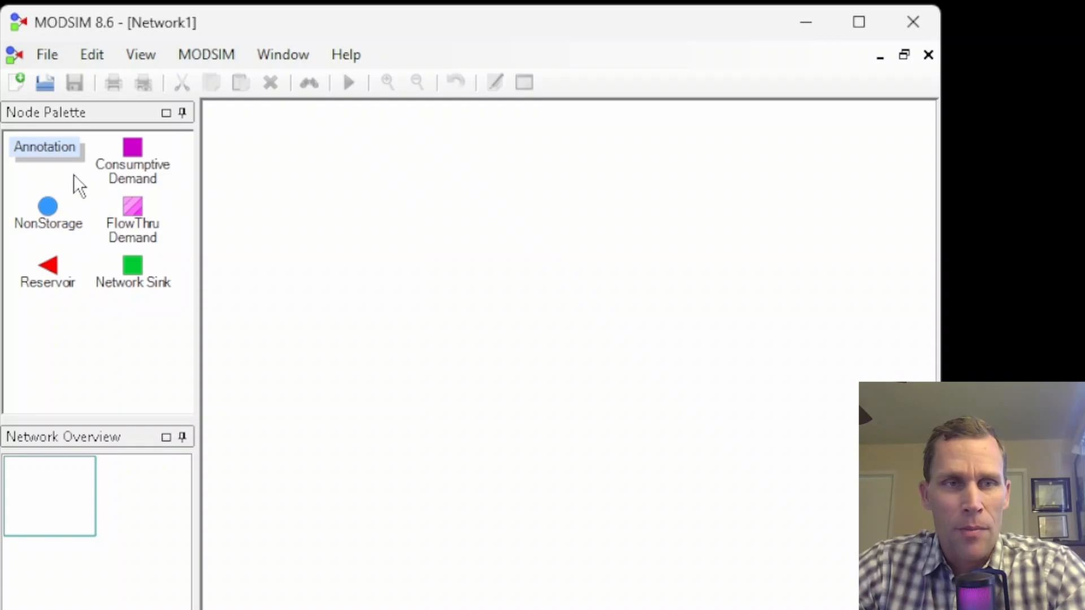
# Step: Detach the Network Overview panel from its tab group and float it over the lower part of the Node Palette
pyautogui.moveTo(87, 115)
pyautogui.mouseDown()
pyautogui.moveTo(189, 160)
pyautogui.moveTo(218, 193)
pyautogui.moveTo(80, 119)
pyautogui.moveTo(91, 99)
pyautogui.mouseUp()
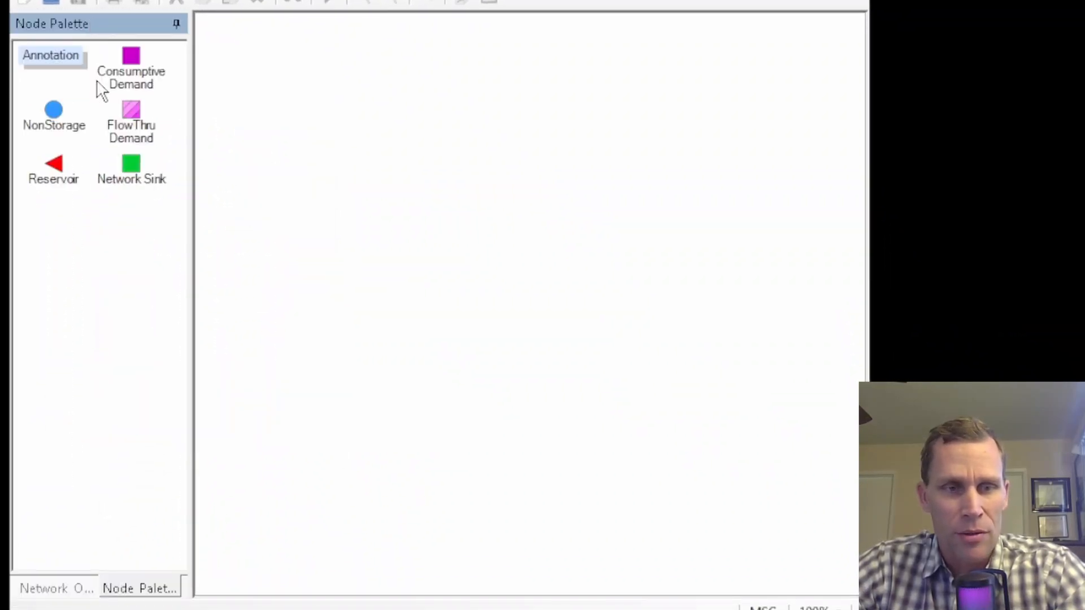
pyautogui.click(57, 593)
pyautogui.click(125, 598)
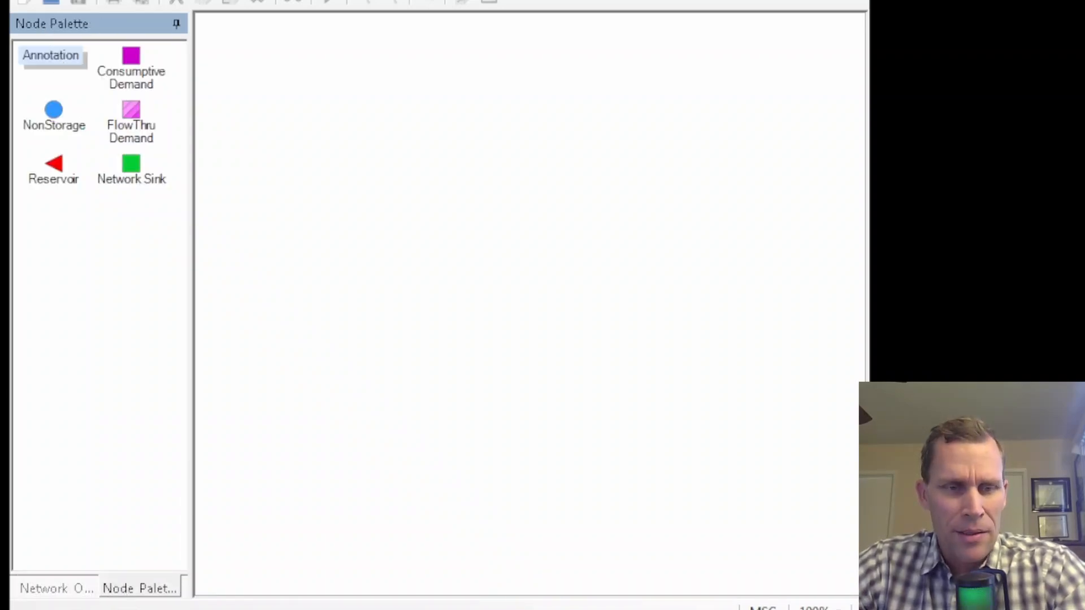
pyautogui.click(48, 591)
pyautogui.moveTo(51, 601); pyautogui.dragTo(87, 438)
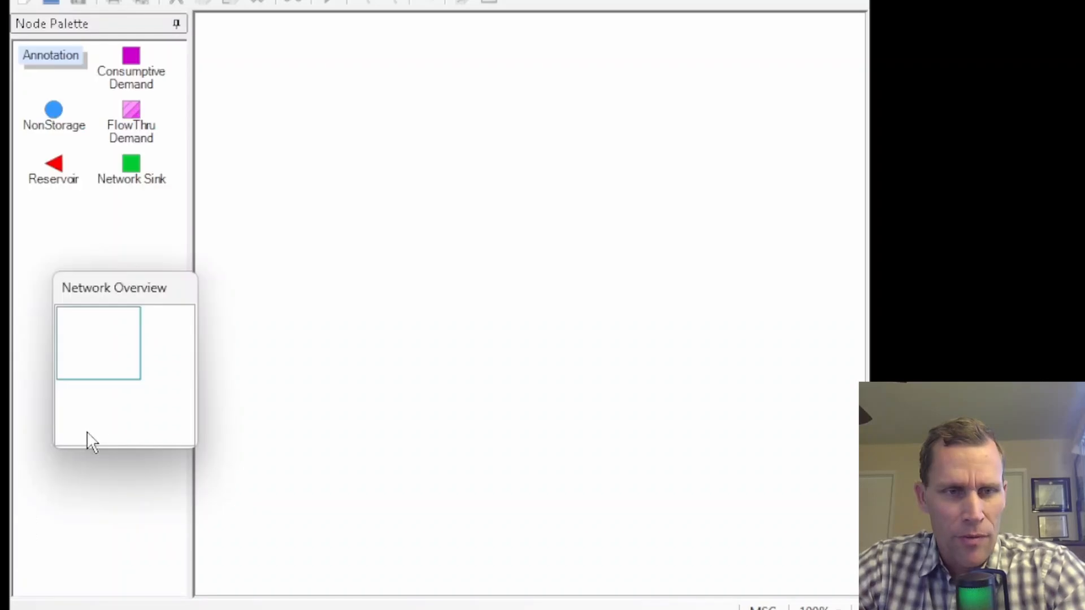
pyautogui.moveTo(122, 294); pyautogui.dragTo(98, 338)
pyautogui.doubleClick(125, 589)
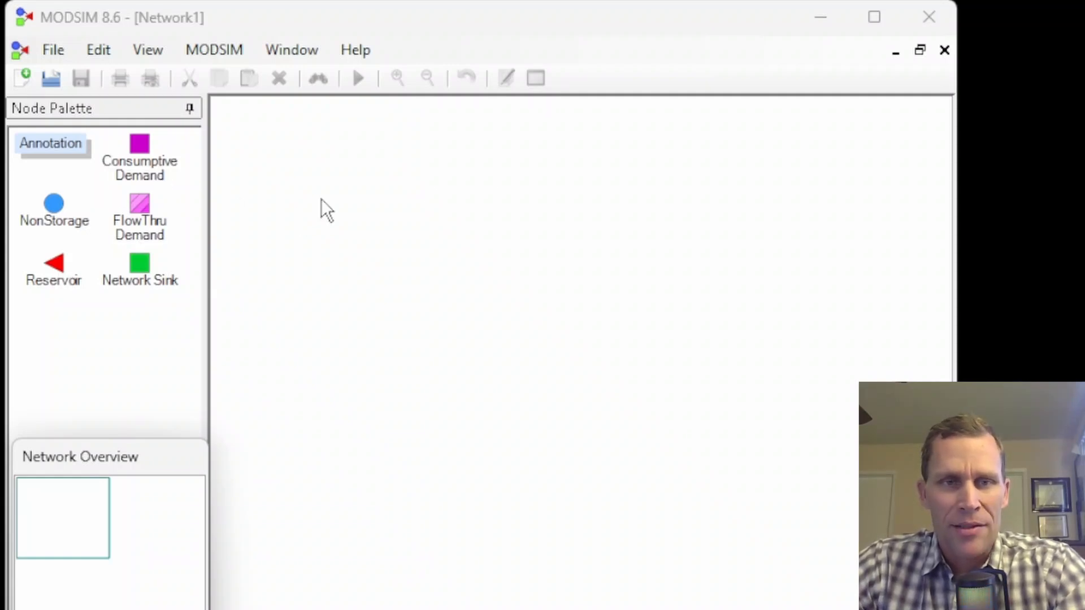
# Step: Place a NonStorage node in the upper-left area of the network canvas and name it City A
pyautogui.click(55, 203)
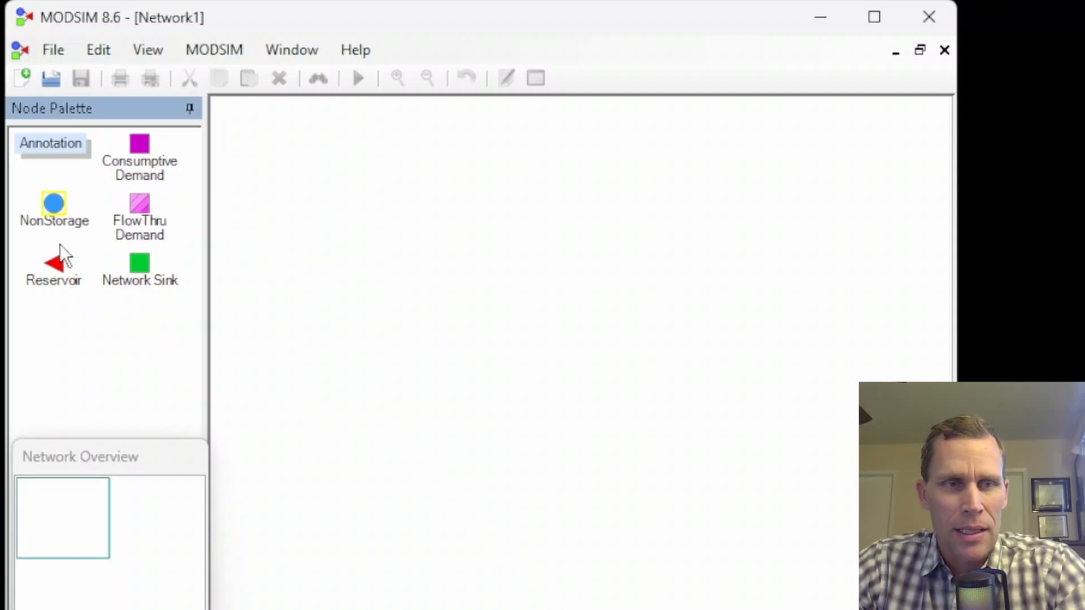
pyautogui.click(293, 198)
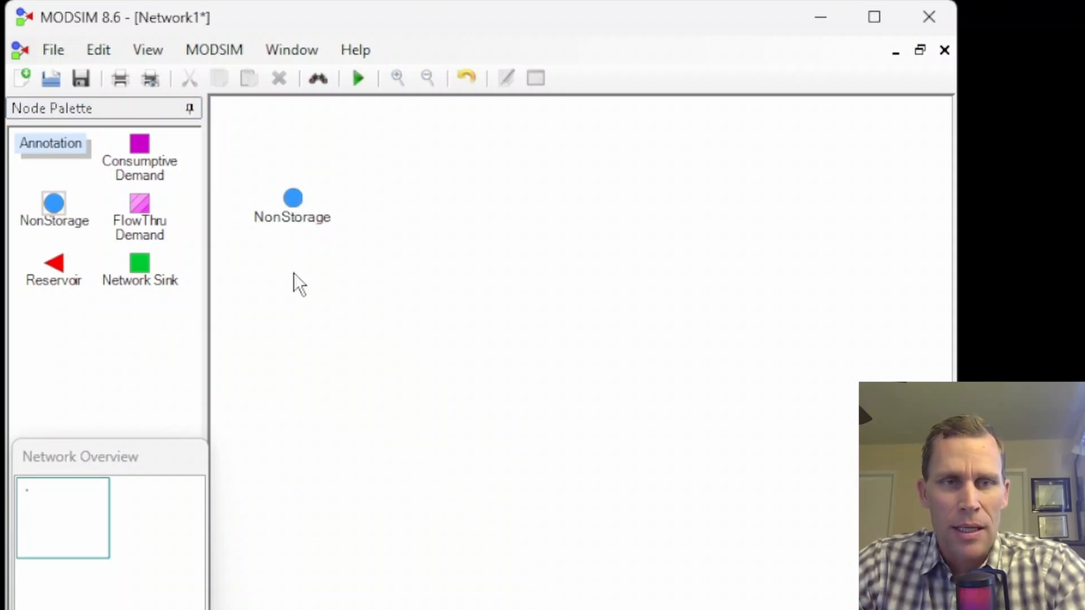
pyautogui.click(299, 222)
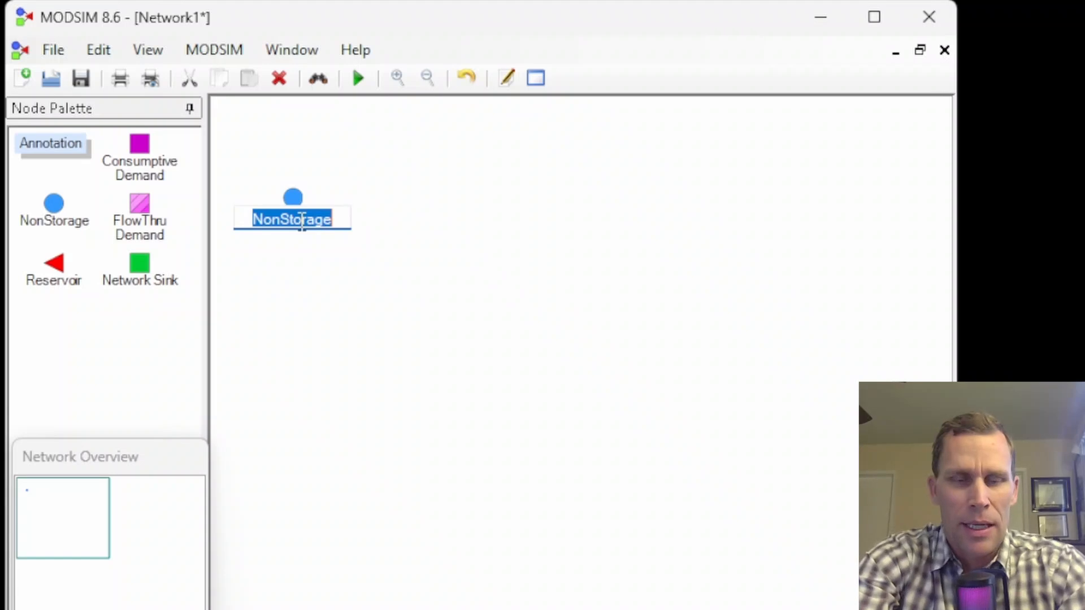
pyautogui.write('City A')
pyautogui.press('Return')
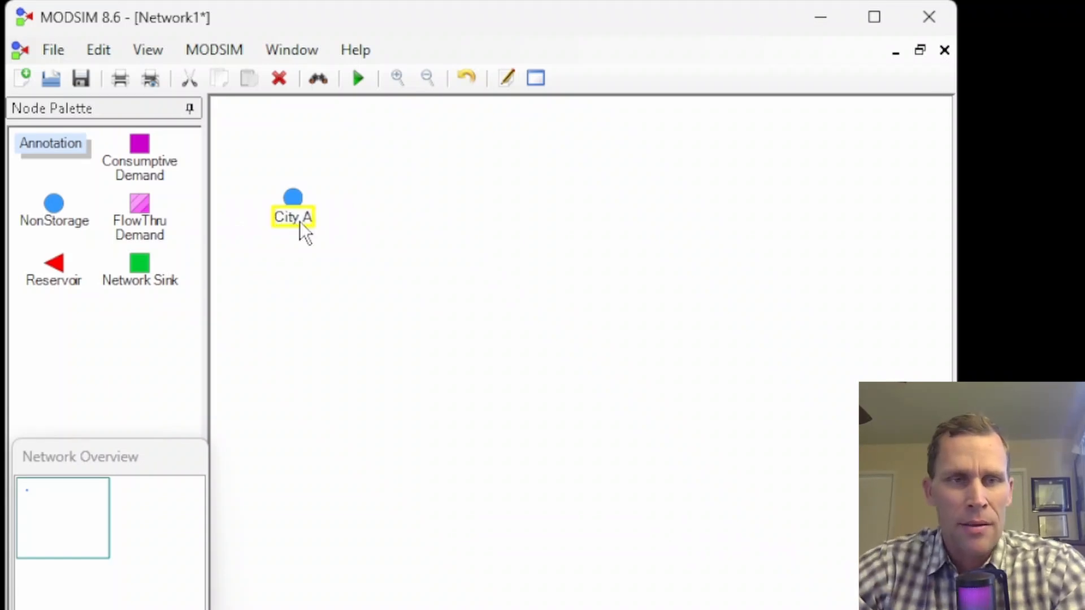
# Step: Place three more NonStorage nodes, one across from City A and two below between them
pyautogui.click(54, 205)
pyautogui.click(461, 181)
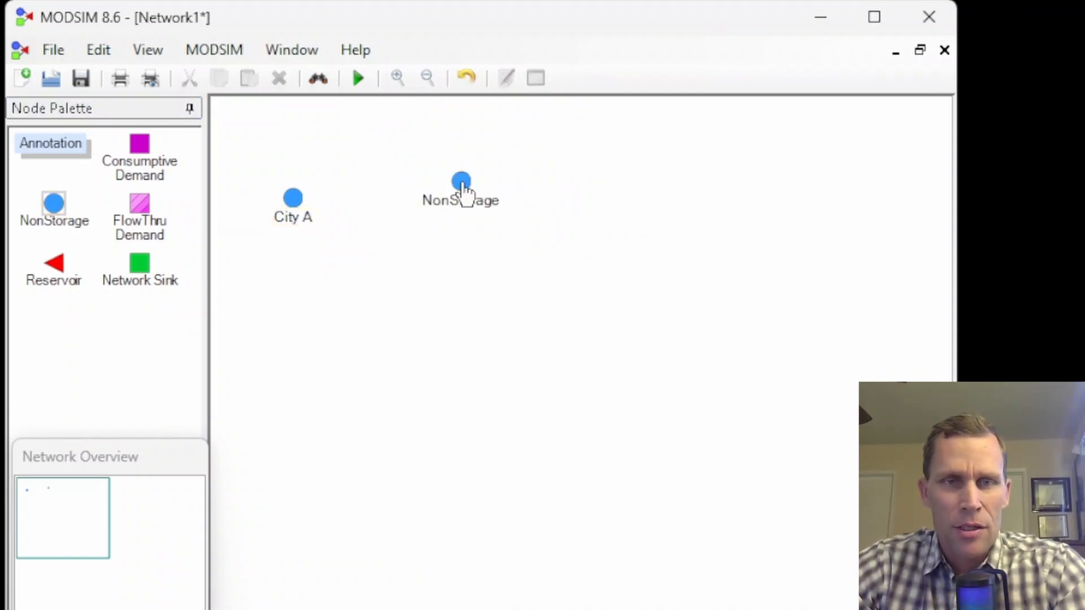
pyautogui.click(343, 315)
pyautogui.click(422, 283)
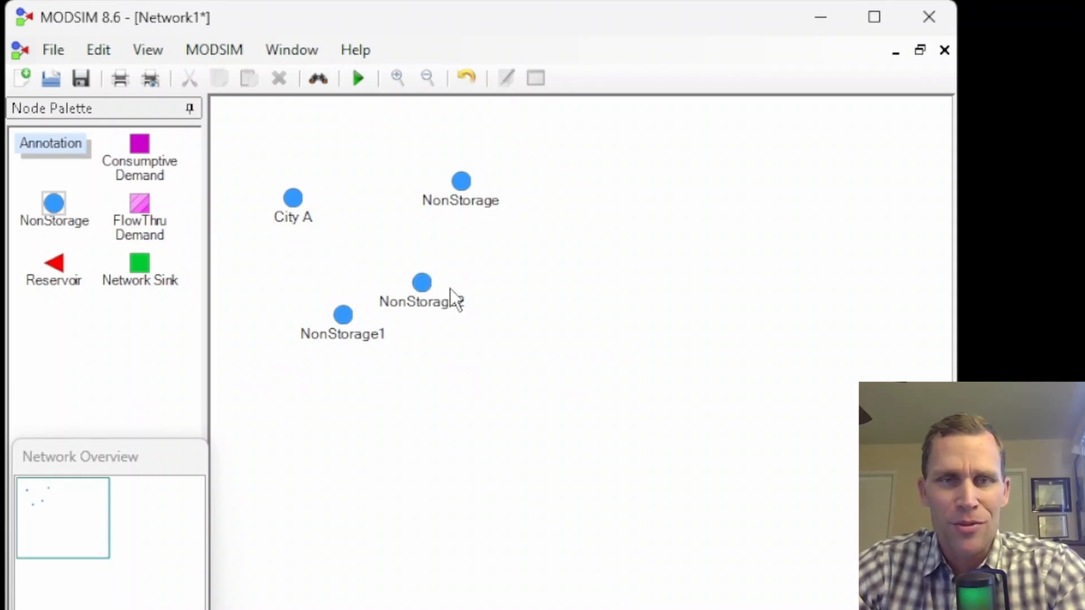
# Step: Rename the NonStorage node across from City A as City B
pyautogui.doubleClick(466, 207)
pyautogui.write('Ci')
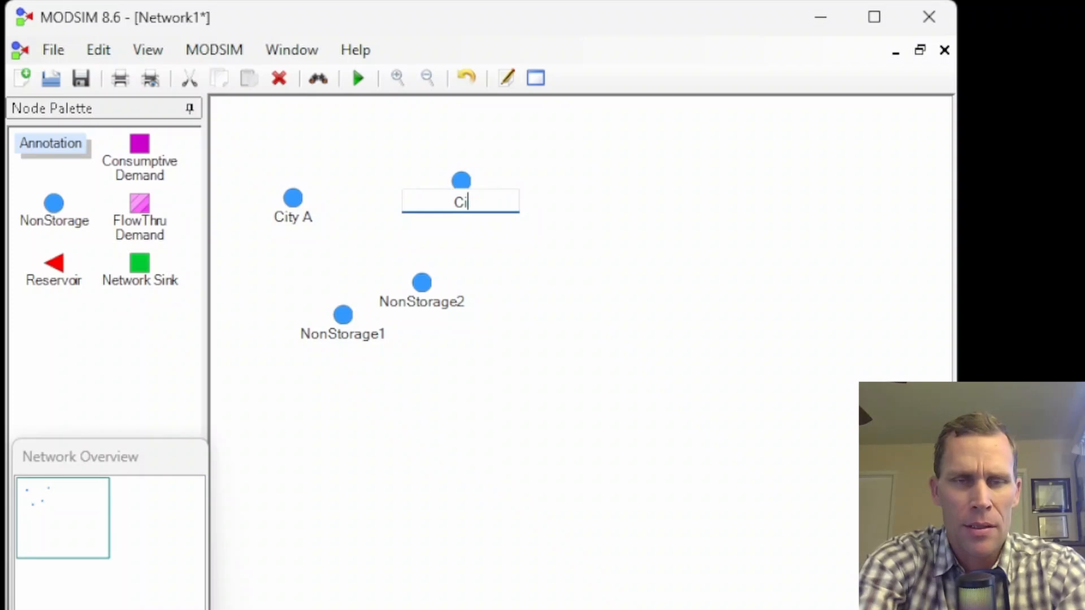
pyautogui.write('ty B')
pyautogui.press('Return')
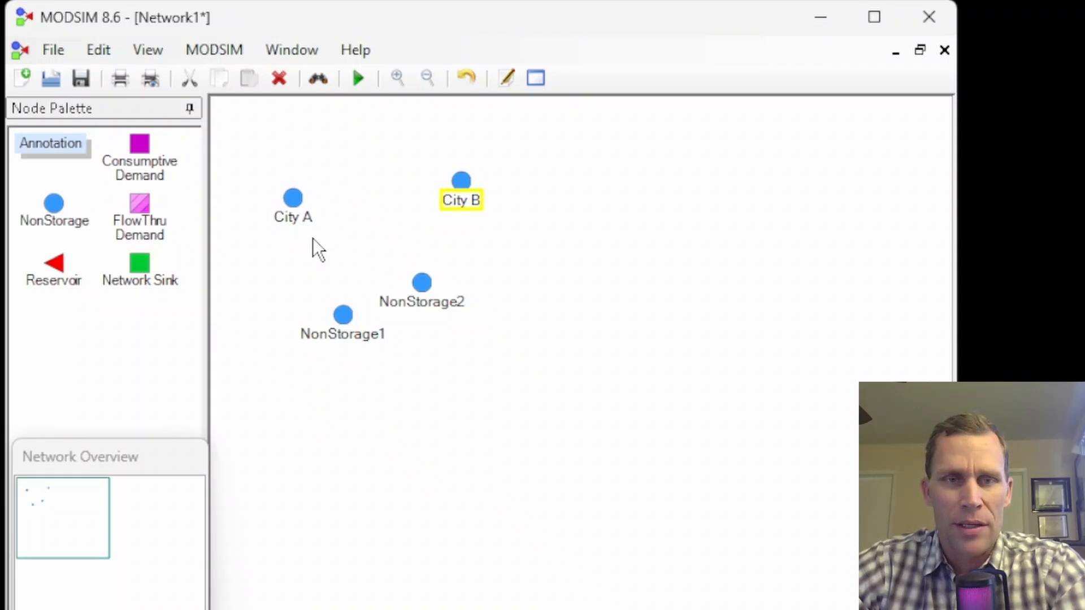
# Step: Delete the two extra nodes, NonStorage2 and NonStorage1, from the network
pyautogui.rightClick(419, 283)
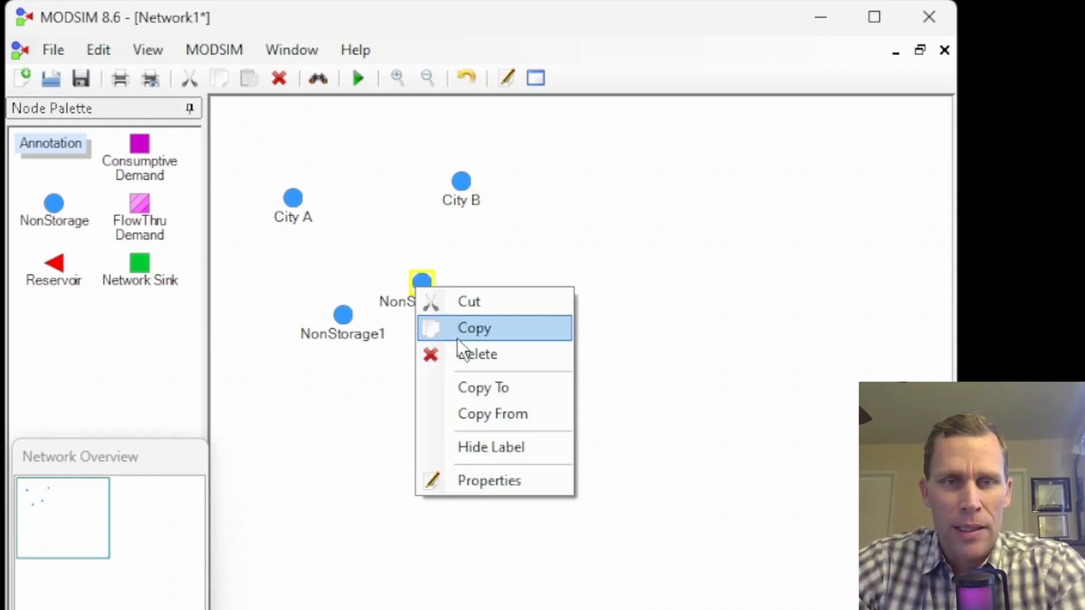
pyautogui.click(469, 354)
pyautogui.rightClick(343, 314)
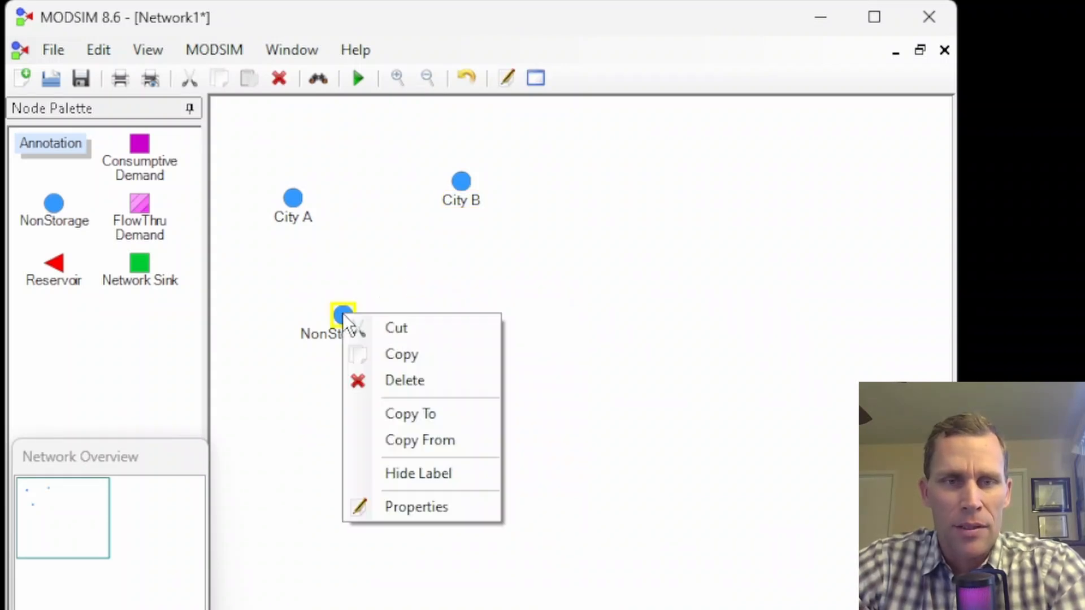
pyautogui.click(383, 381)
pyautogui.click(294, 201)
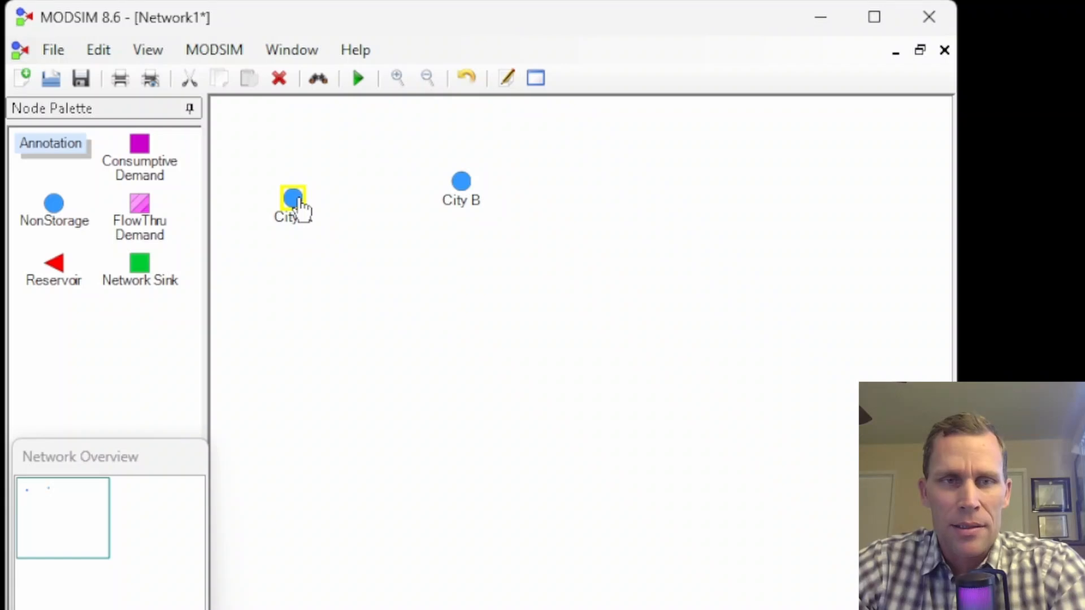
pyautogui.click(298, 217)
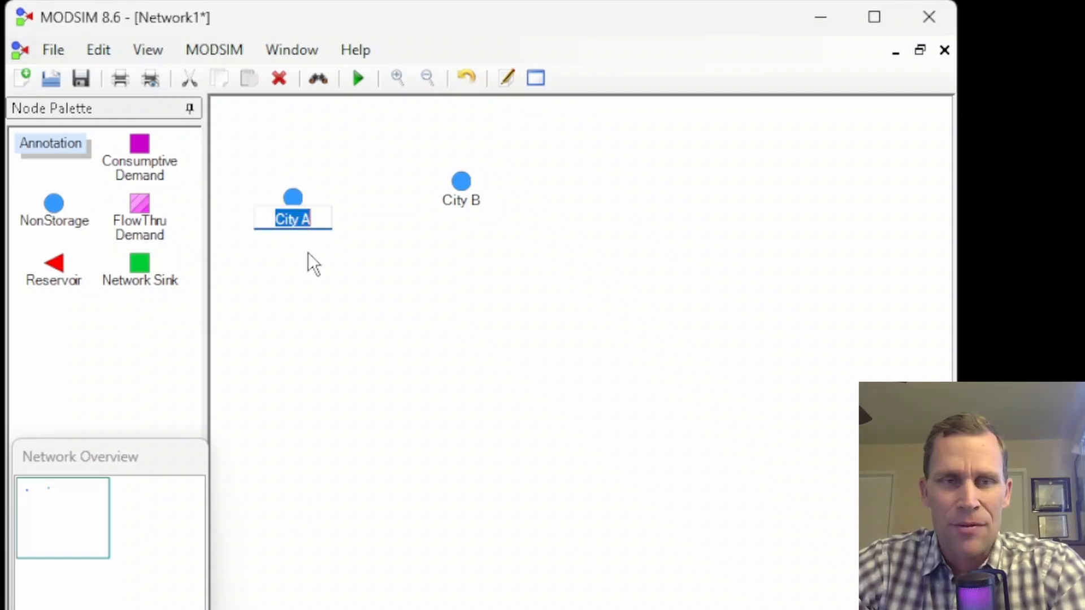
pyautogui.click(317, 272)
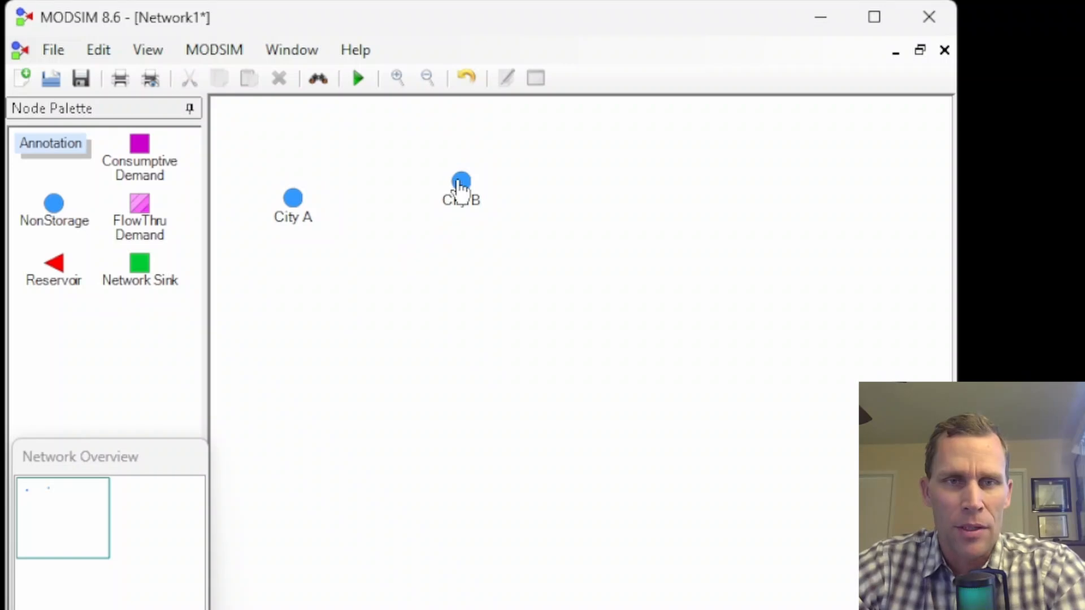
pyautogui.moveTo(460, 189)
pyautogui.mouseDown()
pyautogui.moveTo(314, 210)
pyautogui.moveTo(462, 181)
pyautogui.mouseUp()
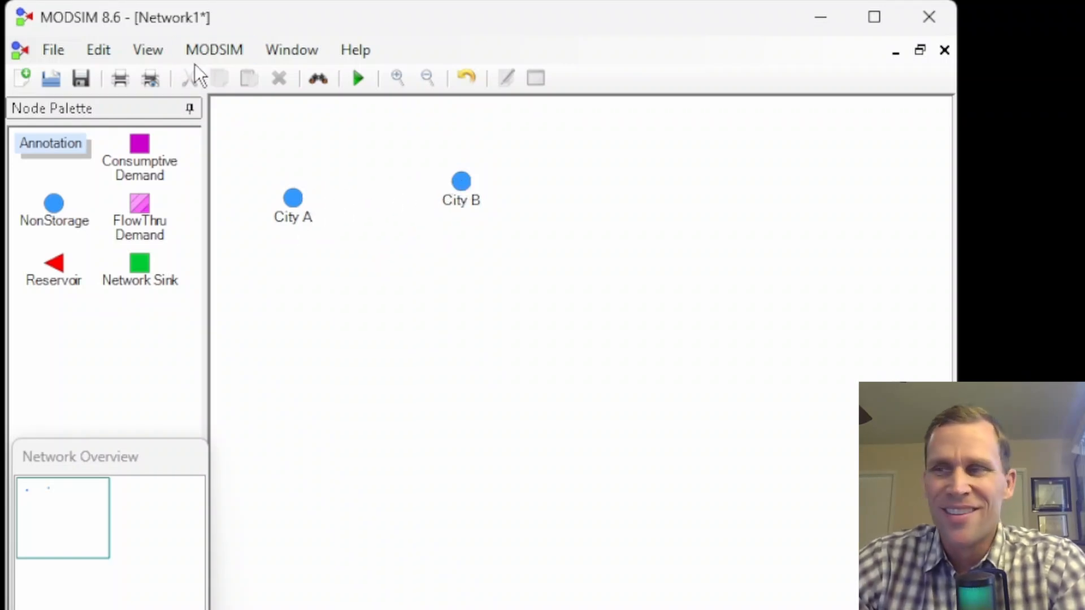
pyautogui.click(53, 49)
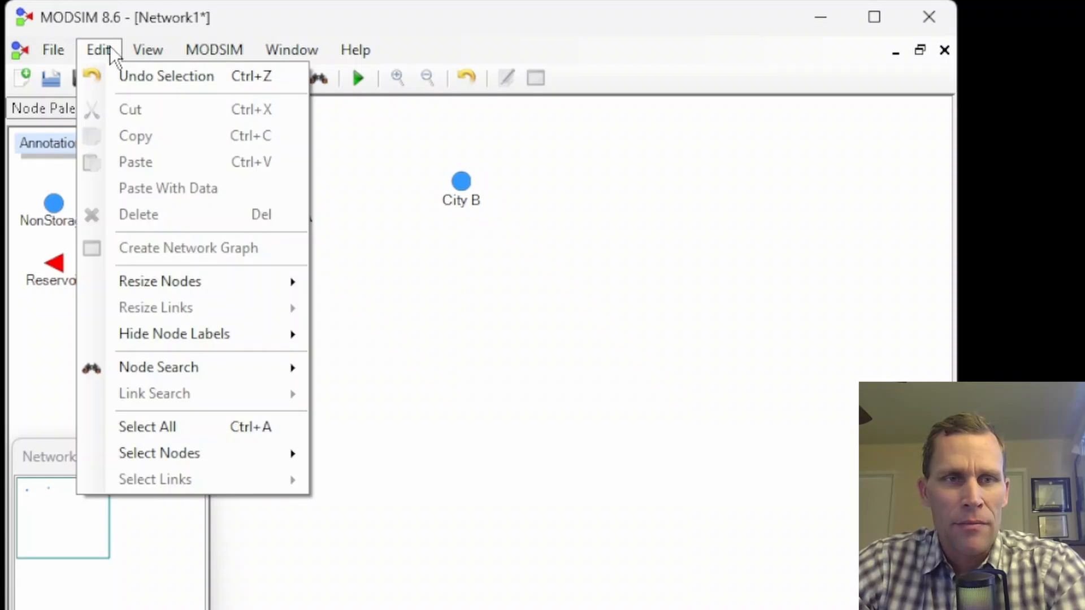
pyautogui.moveTo(365, 49)
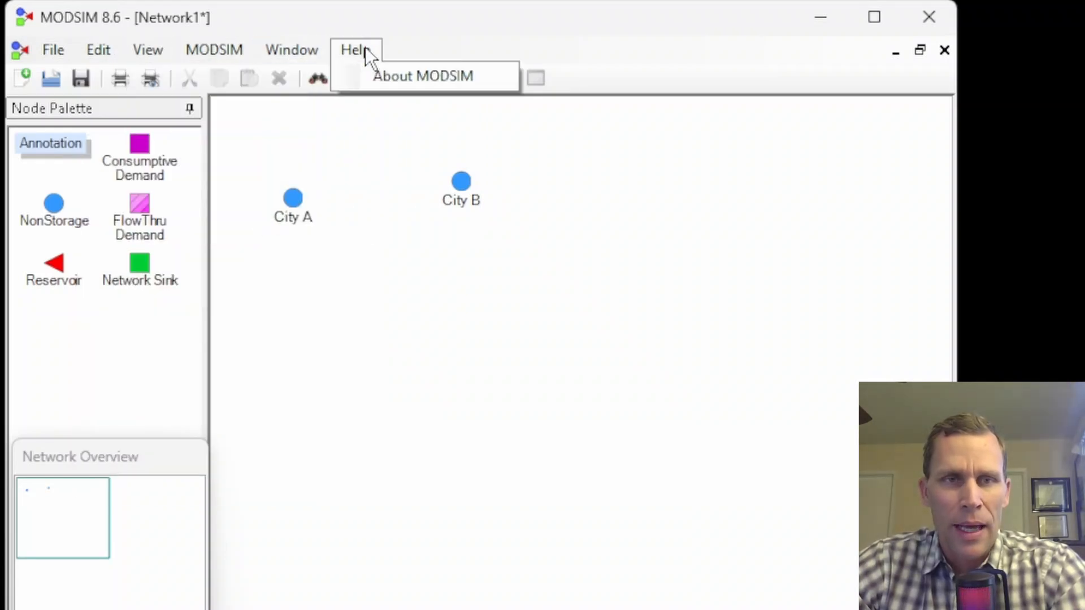
pyautogui.click(322, 19)
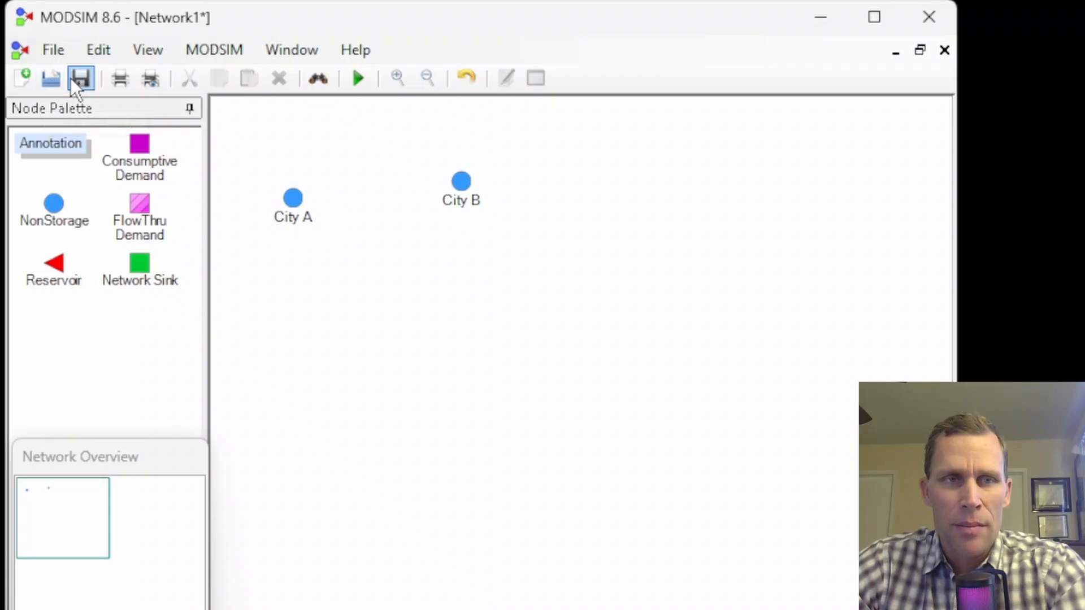
pyautogui.click(49, 51)
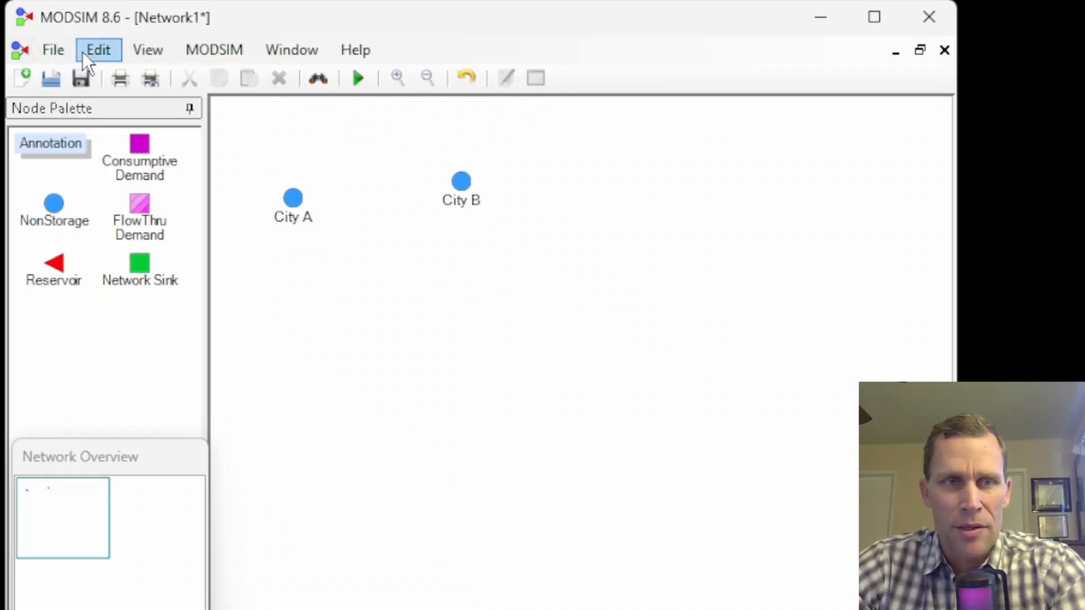
pyautogui.click(158, 48)
pyautogui.click(53, 50)
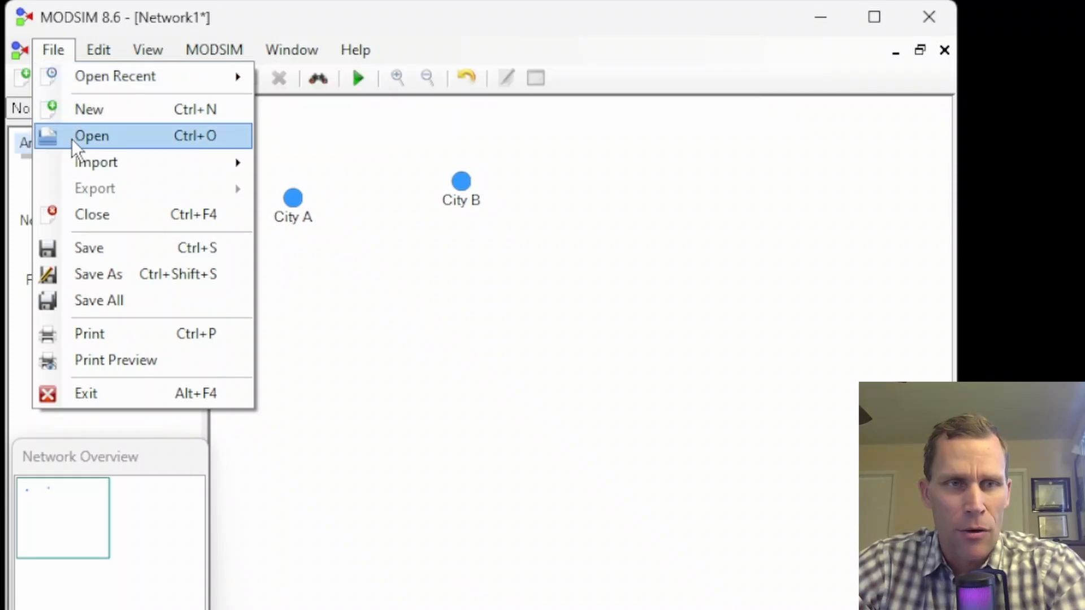
pyautogui.click(125, 26)
pyautogui.click(48, 52)
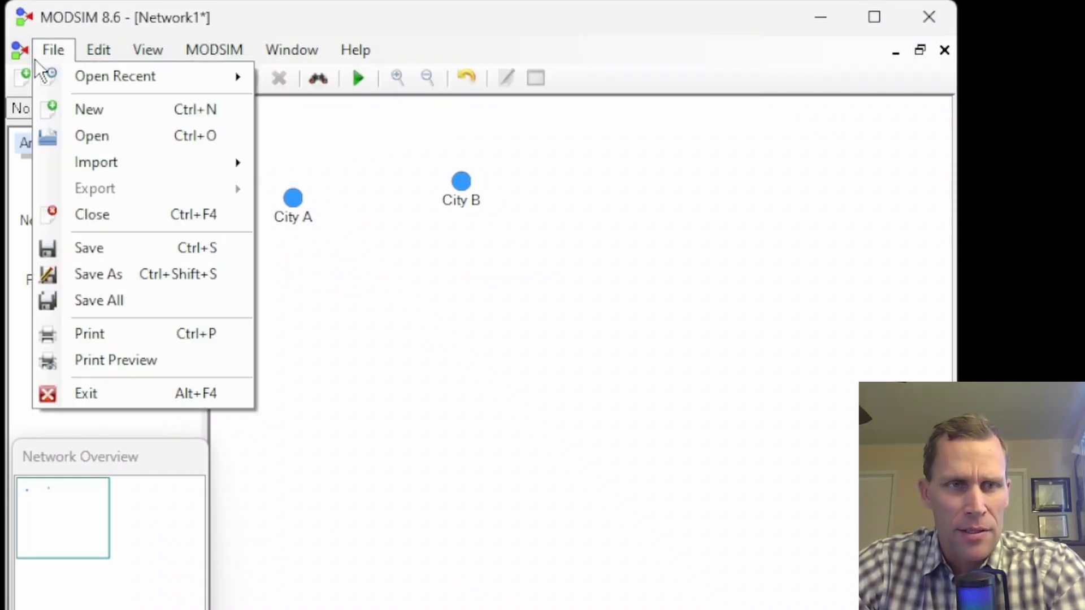
pyautogui.click(20, 75)
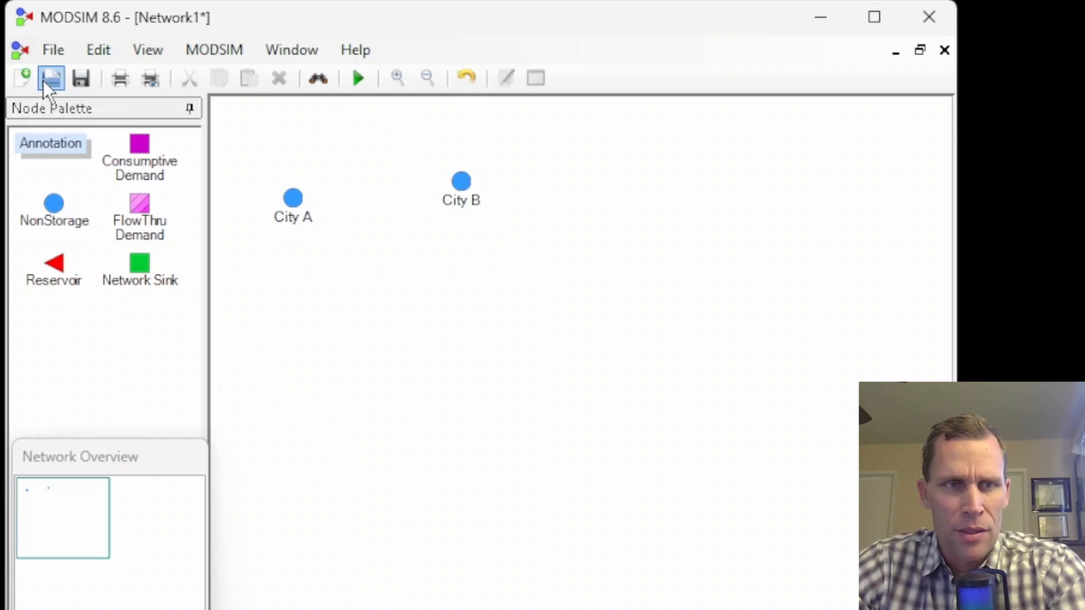
pyautogui.click(147, 48)
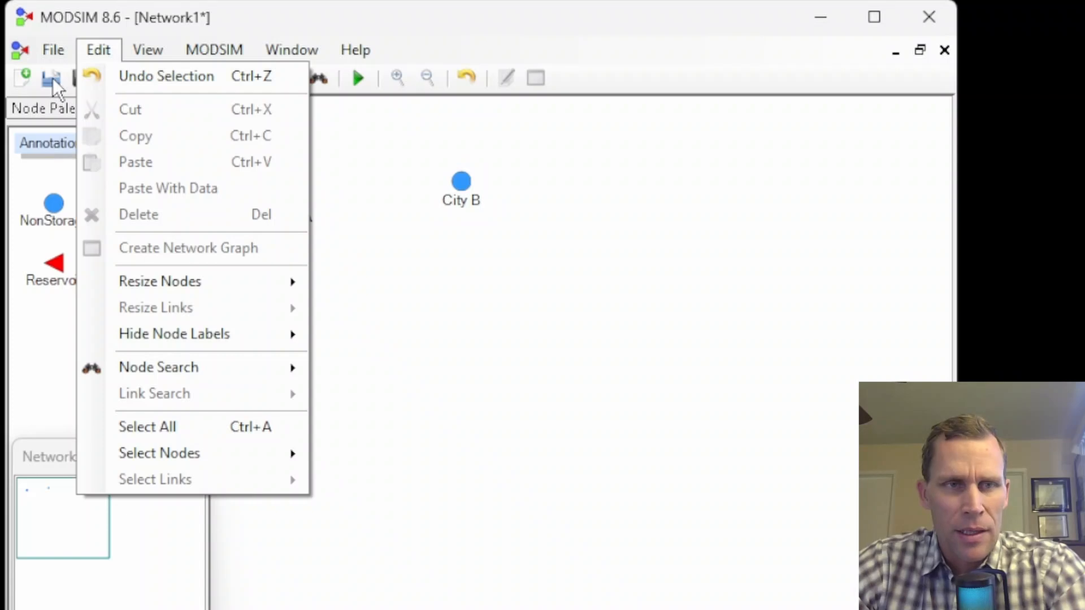
# Step: Save the network in the project folder as lesson2, in the MODSIM 8.6 XY file format
pyautogui.click(81, 81)
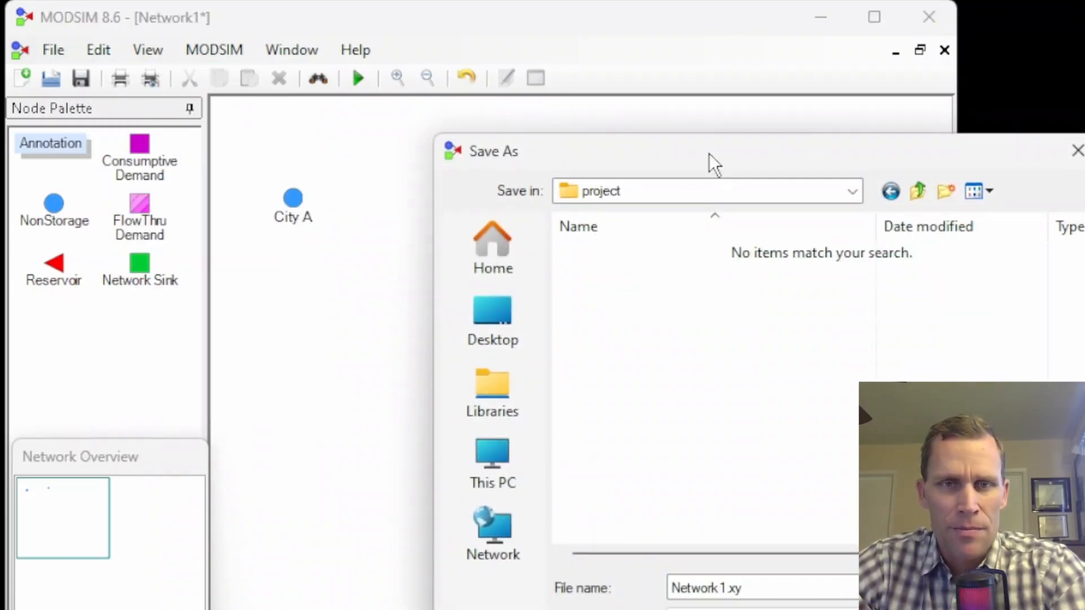
pyautogui.moveTo(709, 154); pyautogui.dragTo(362, 111)
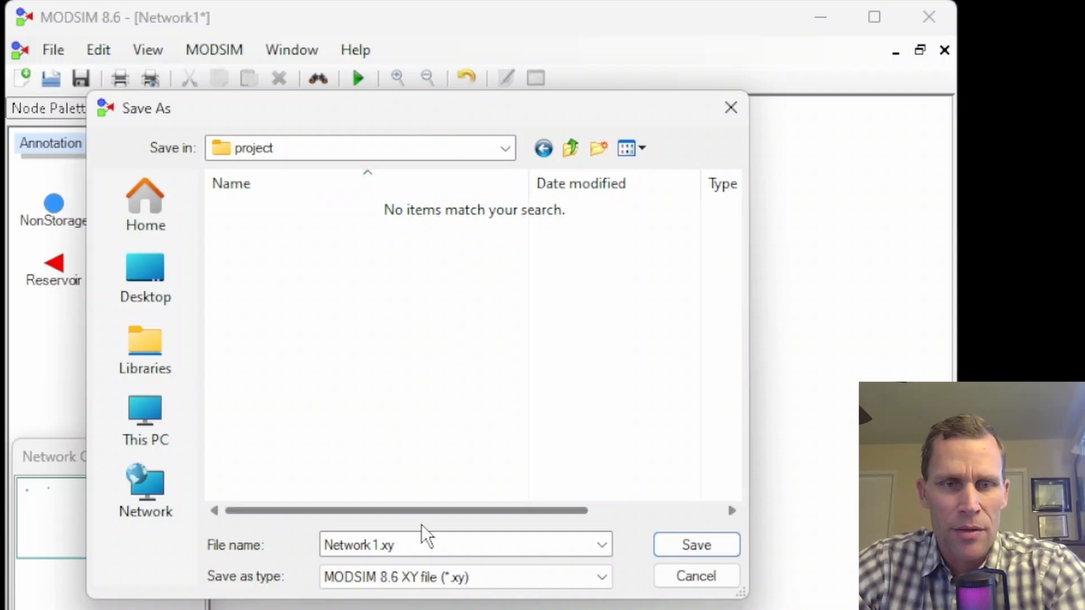
pyautogui.doubleClick(431, 545)
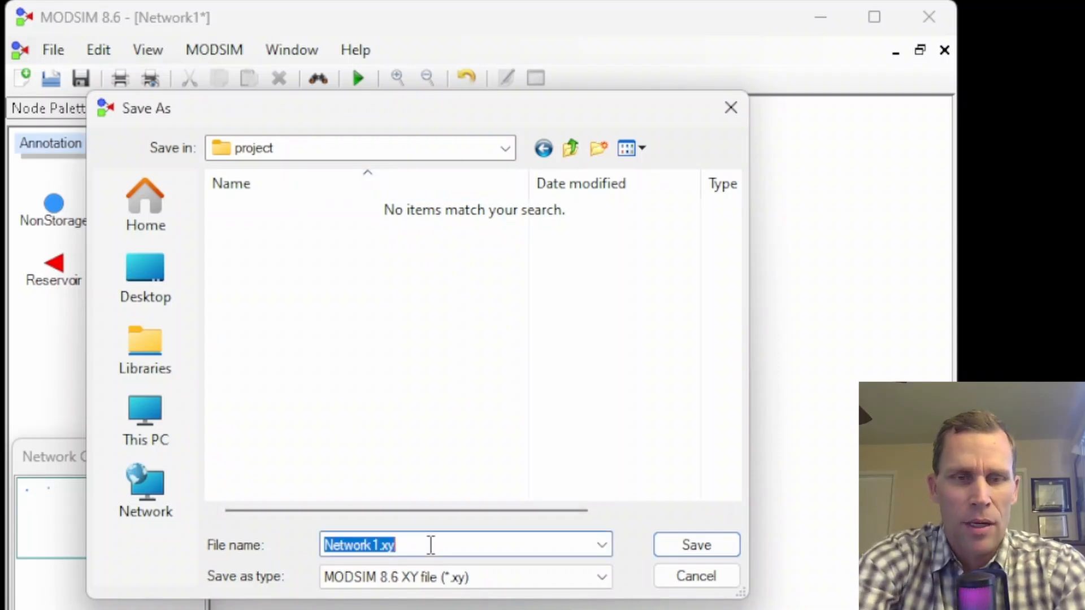
pyautogui.write('lesson2')
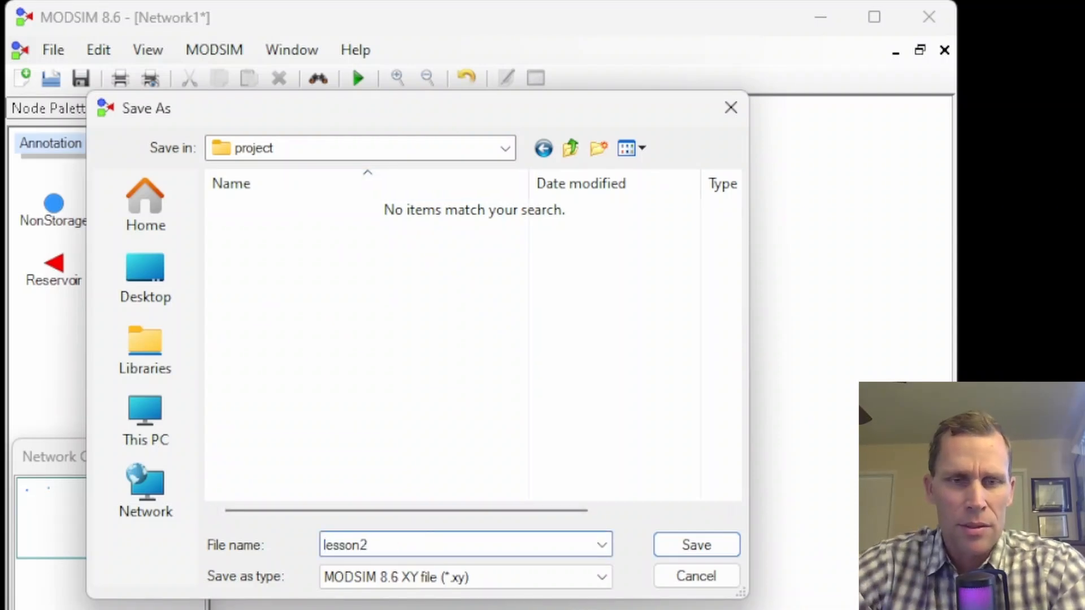
pyautogui.click(673, 544)
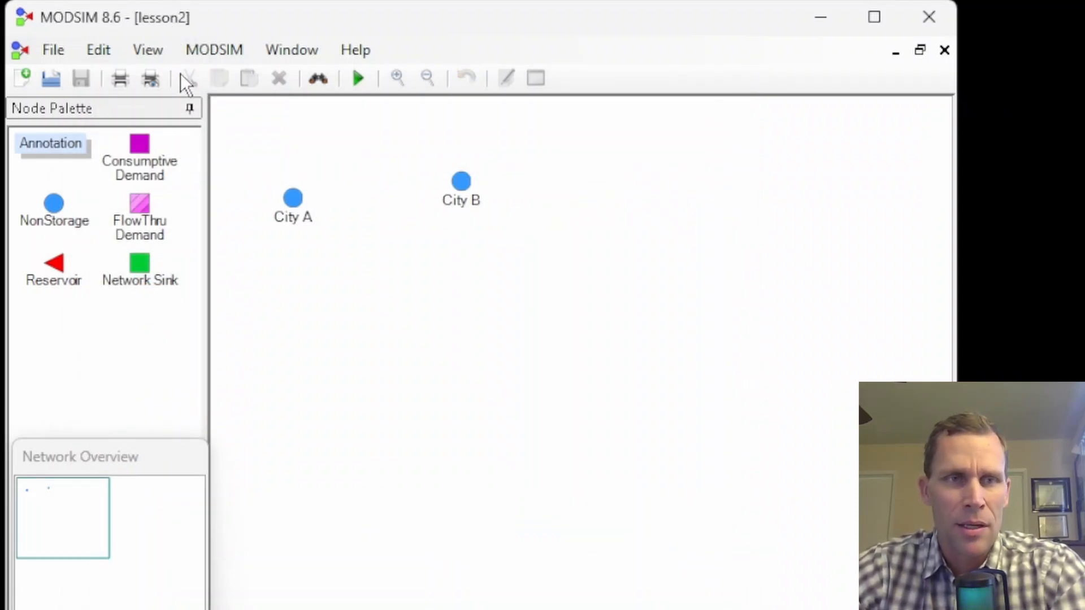
# Step: Close the lesson2 network and create two new blank networks
pyautogui.click(944, 50)
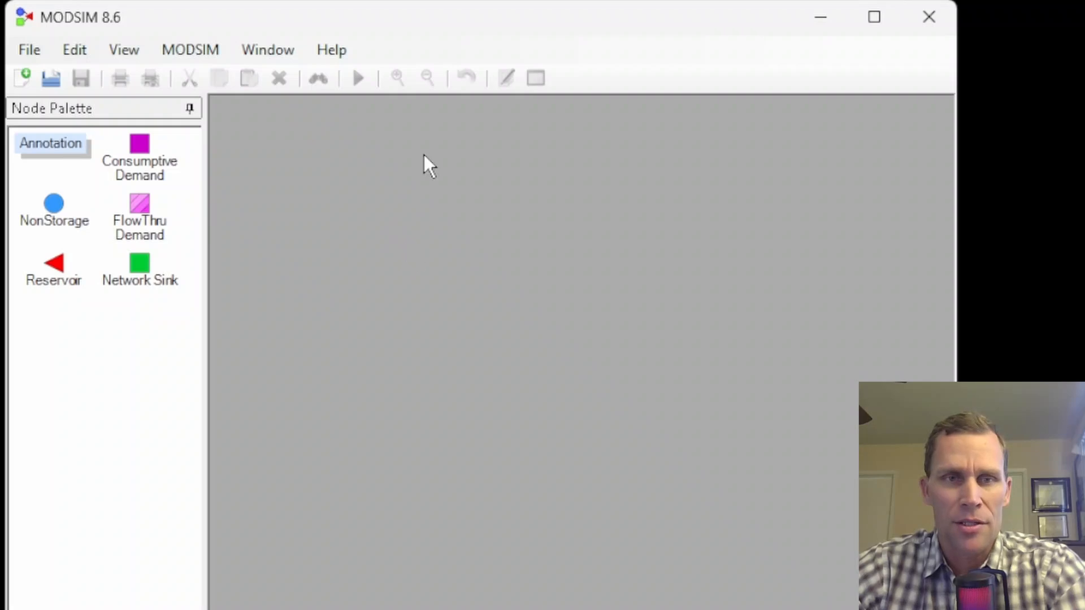
pyautogui.click(22, 78)
pyautogui.click(22, 78)
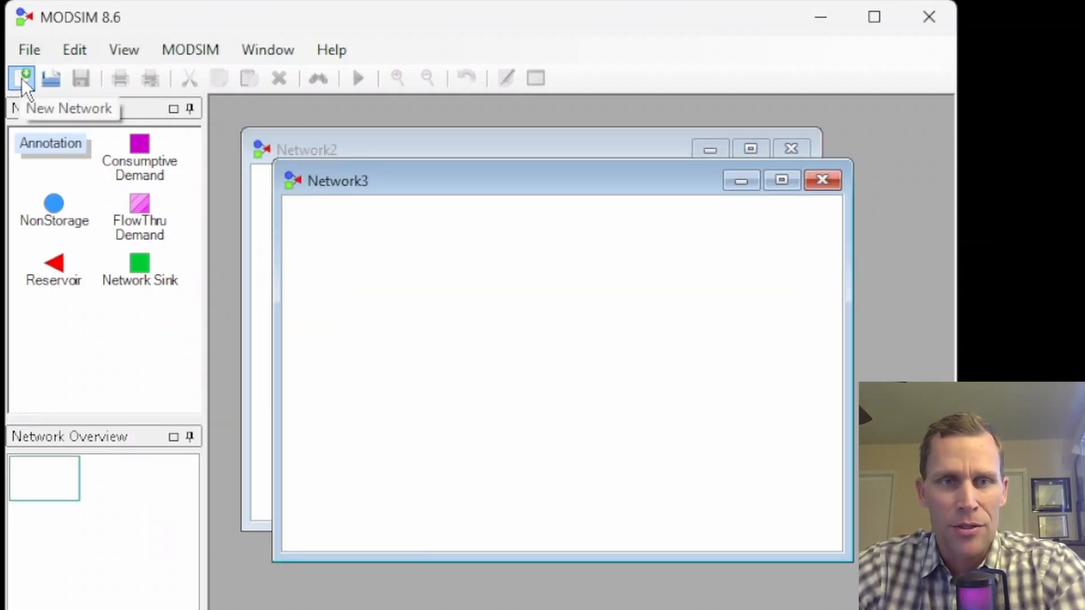
# Step: Move the Network3 window away from Network2, add another new network window, and offset it from the others
pyautogui.moveTo(384, 199); pyautogui.dragTo(376, 187)
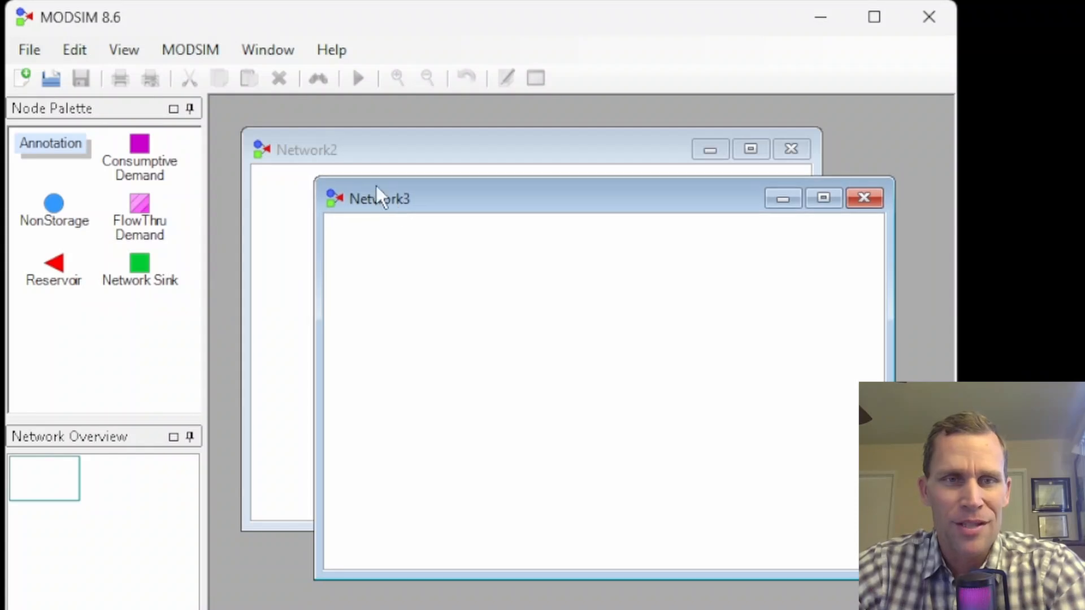
pyautogui.click(276, 48)
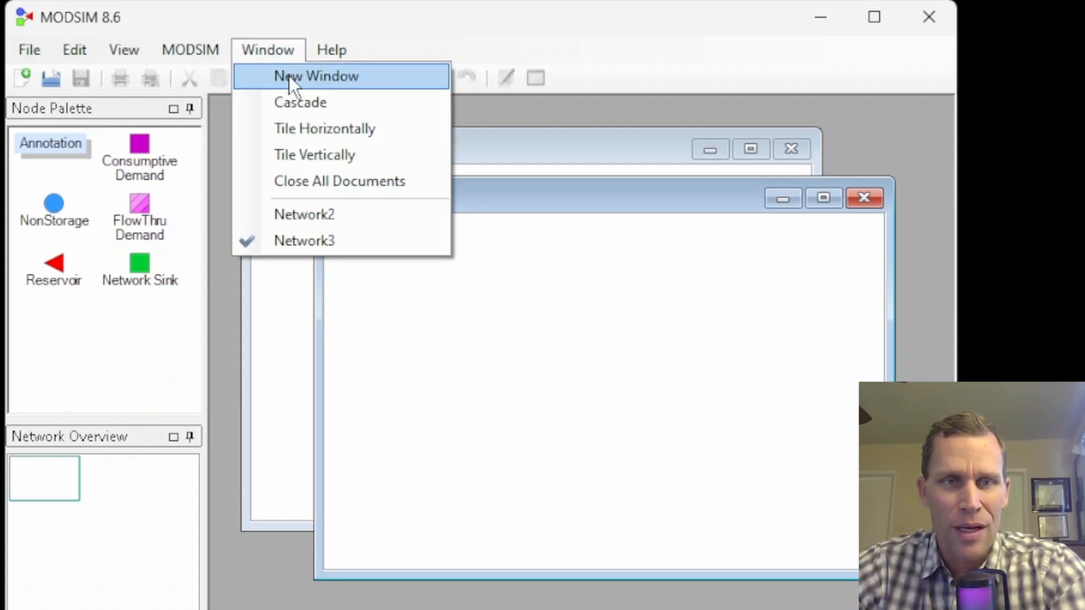
pyautogui.click(289, 75)
pyautogui.moveTo(376, 213); pyautogui.dragTo(447, 276)
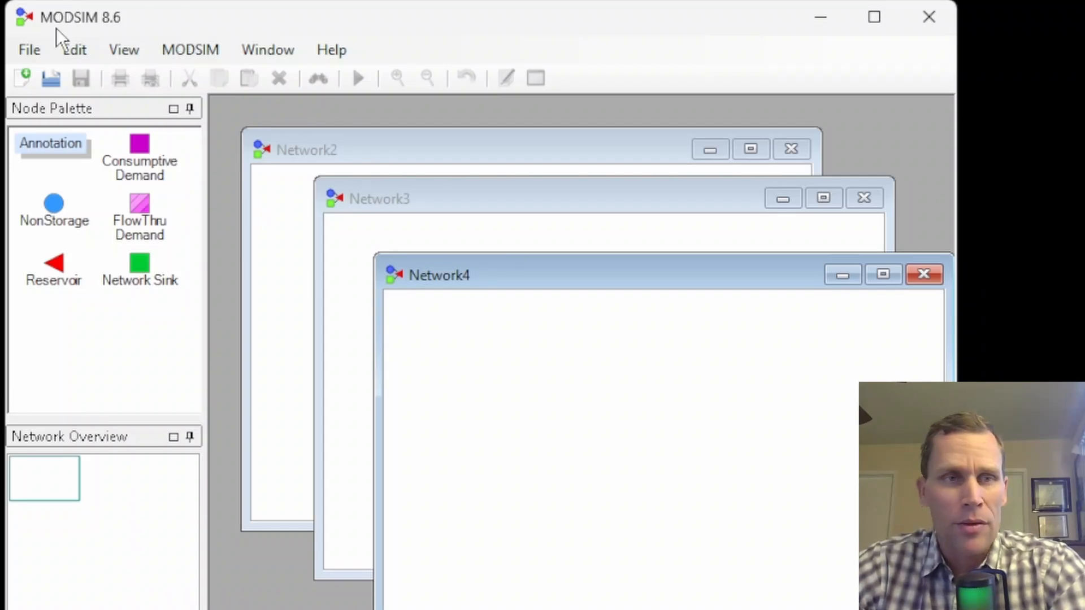
# Step: Open the saved lesson2 network from the project folder within 02 - Model Basics
pyautogui.click(29, 56)
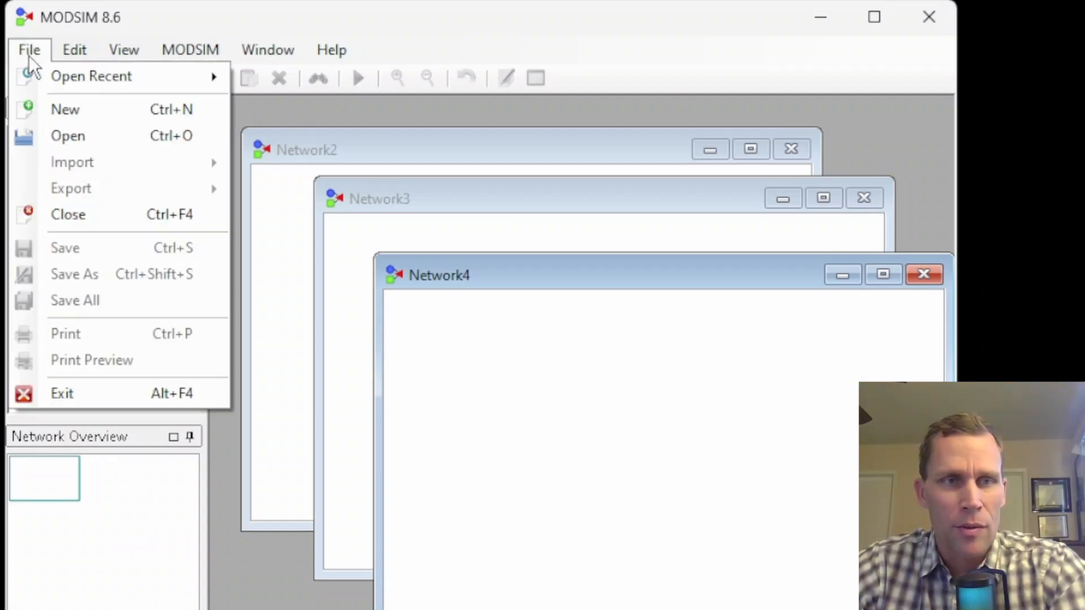
pyautogui.click(64, 137)
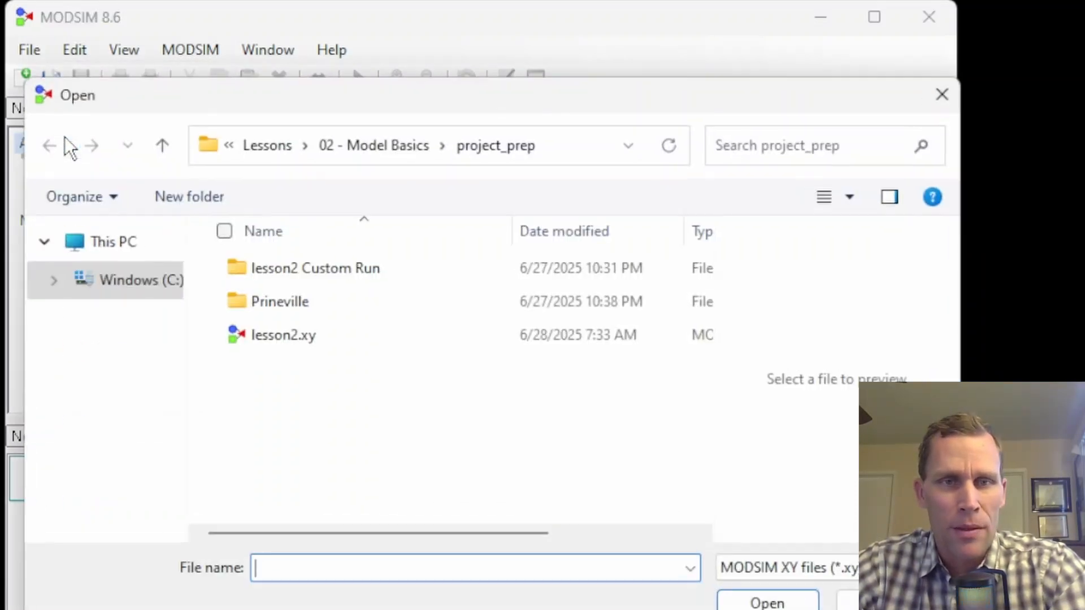
pyautogui.click(375, 148)
pyautogui.doubleClick(274, 270)
pyautogui.doubleClick(273, 267)
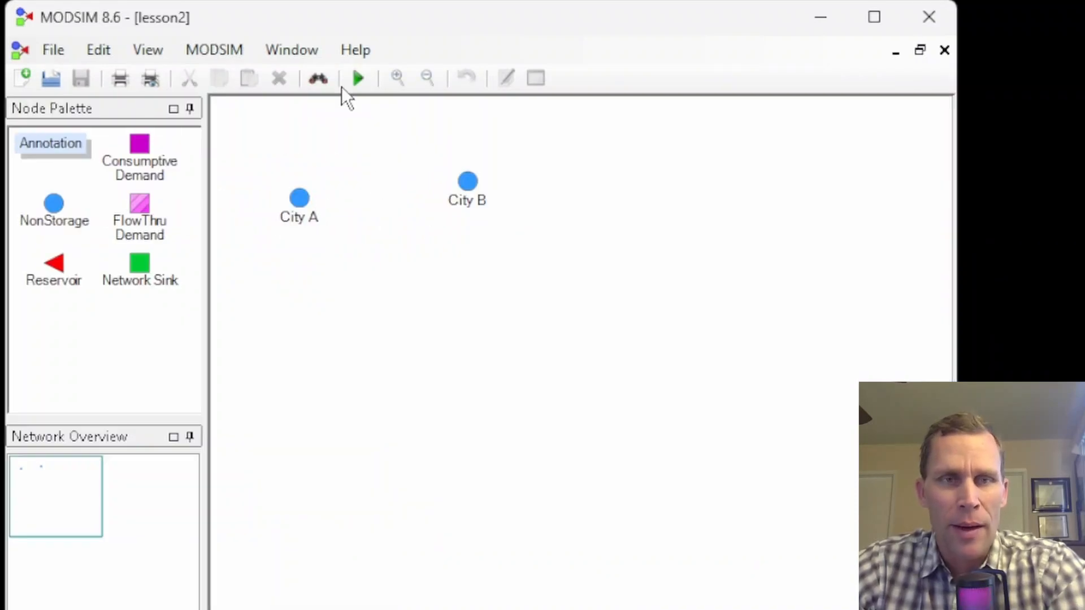
# Step: Switch to the Network2 window and create another new blank network window
pyautogui.click(283, 49)
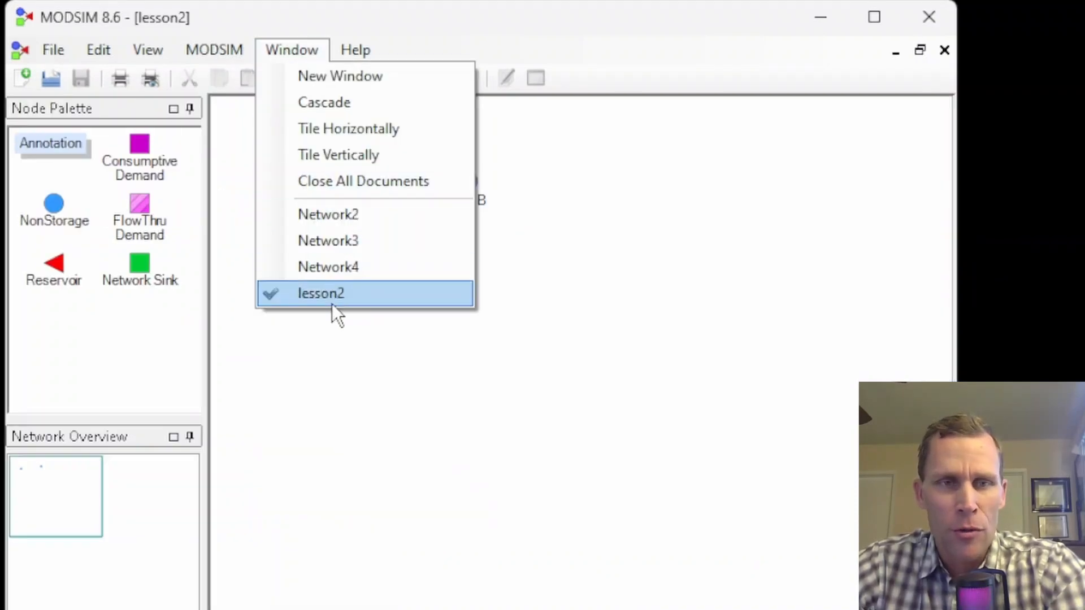
pyautogui.click(347, 218)
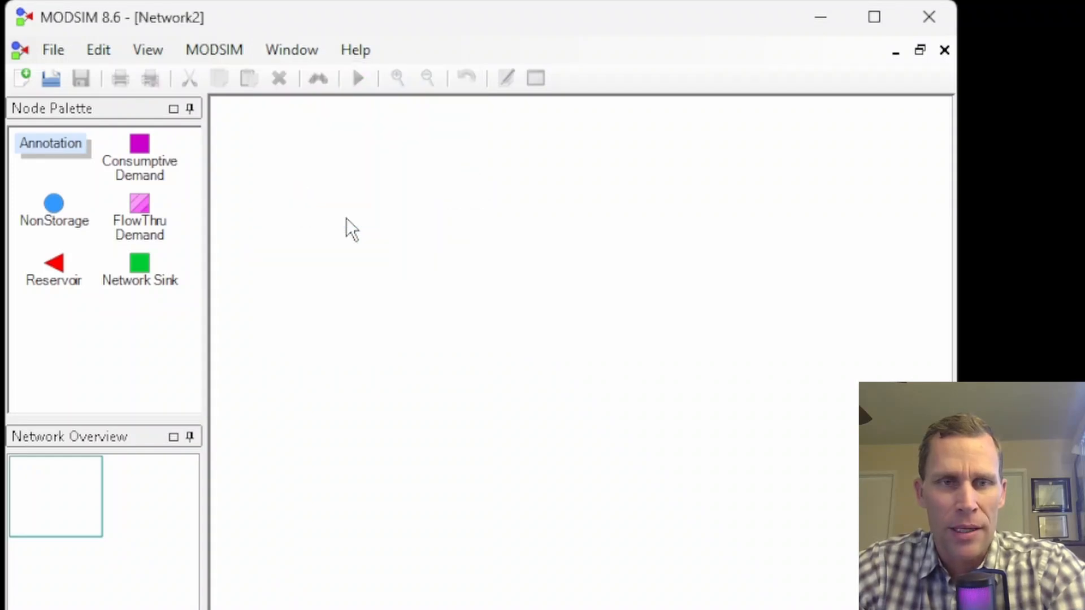
pyautogui.click(293, 56)
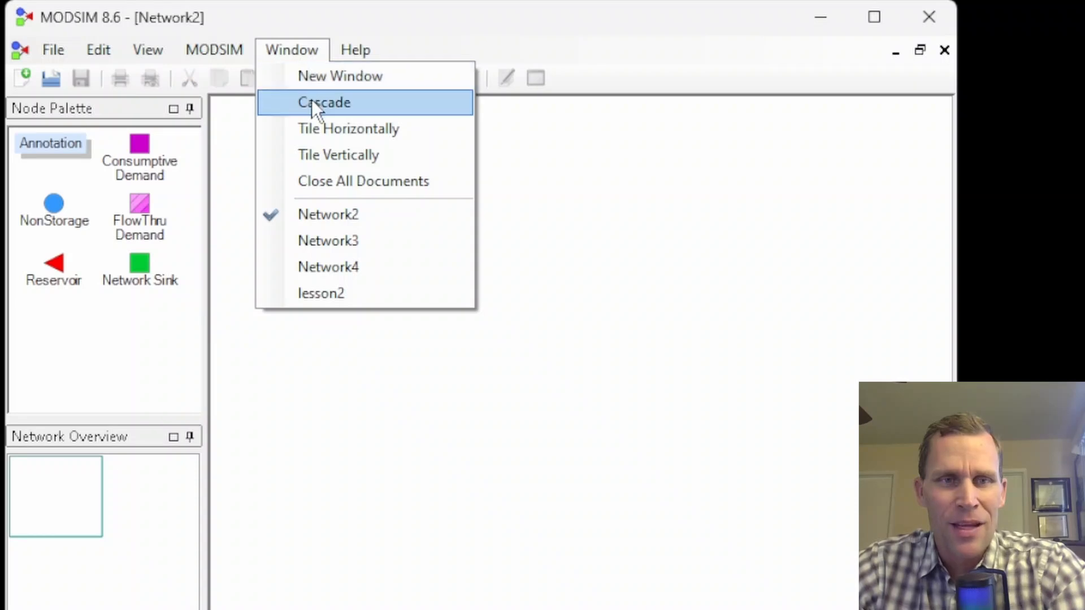
pyautogui.click(311, 79)
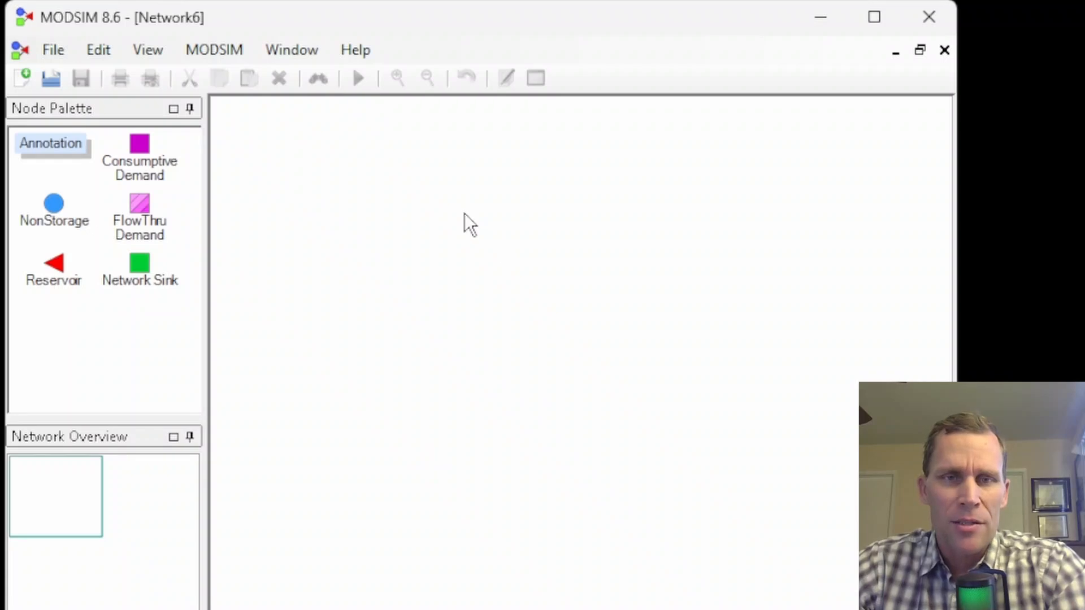
# Step: Restore the network windows to floating size and reposition Network6 and Network2 in the workspace
pyautogui.click(918, 50)
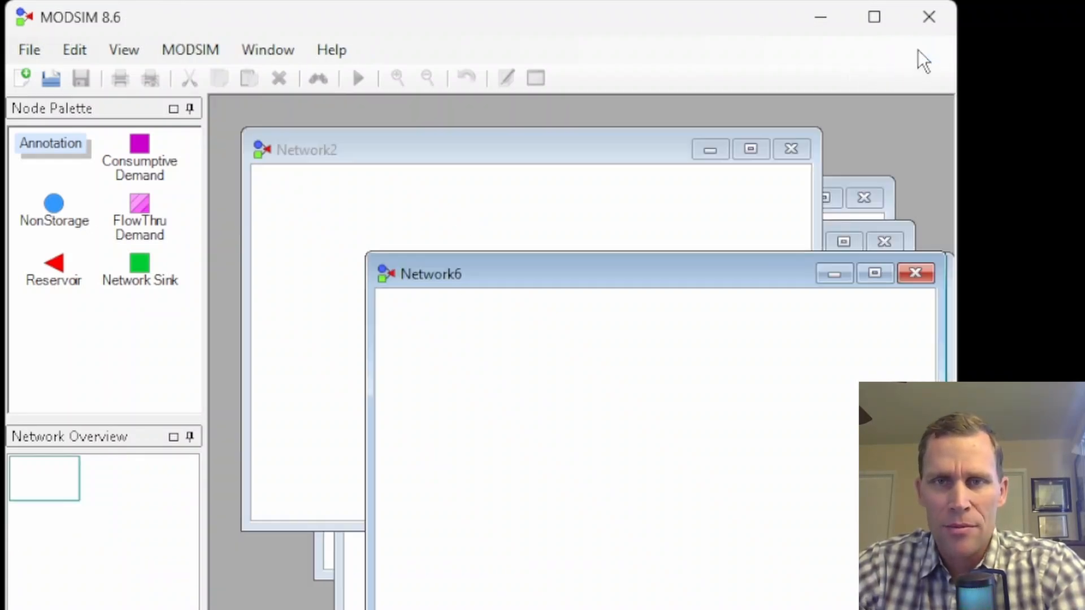
pyautogui.moveTo(687, 262); pyautogui.dragTo(583, 273)
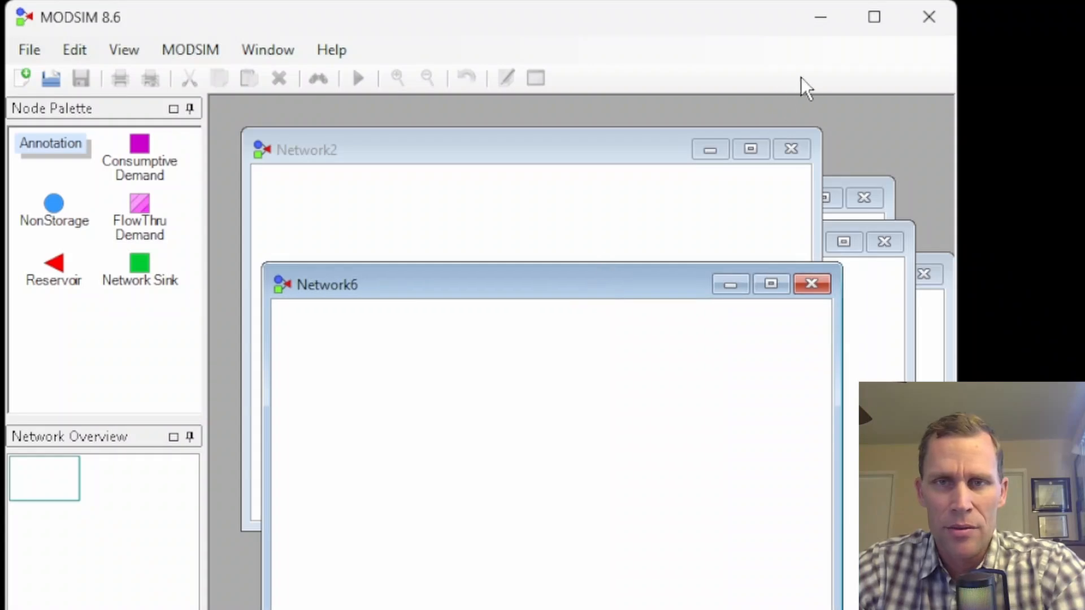
pyautogui.moveTo(557, 139); pyautogui.dragTo(621, 168)
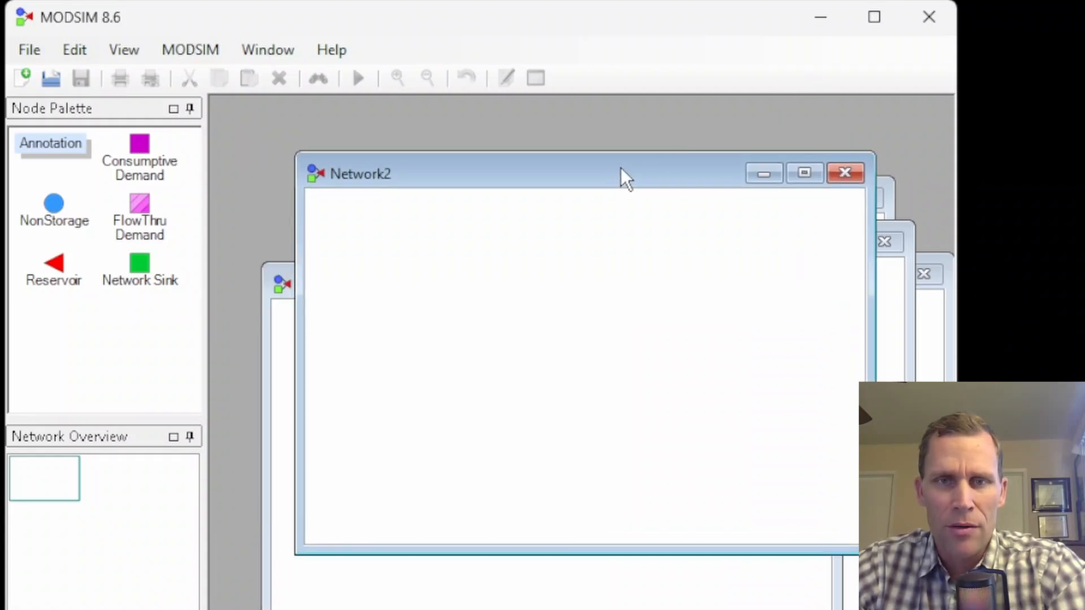
# Step: Maximize the Network2 window, minimize it, and bring it back to full size
pyautogui.click(806, 166)
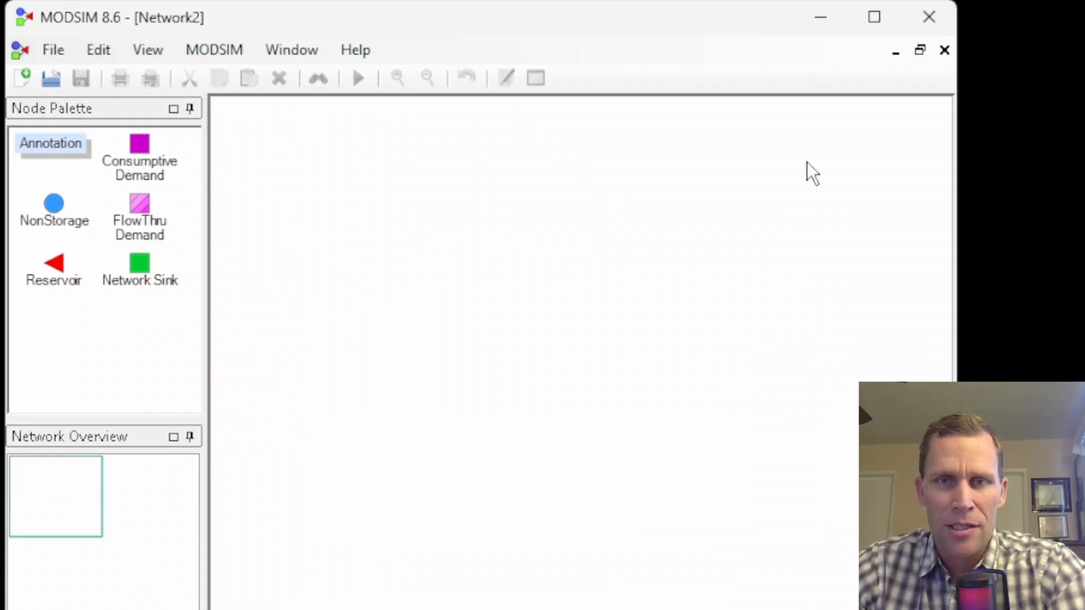
pyautogui.click(895, 52)
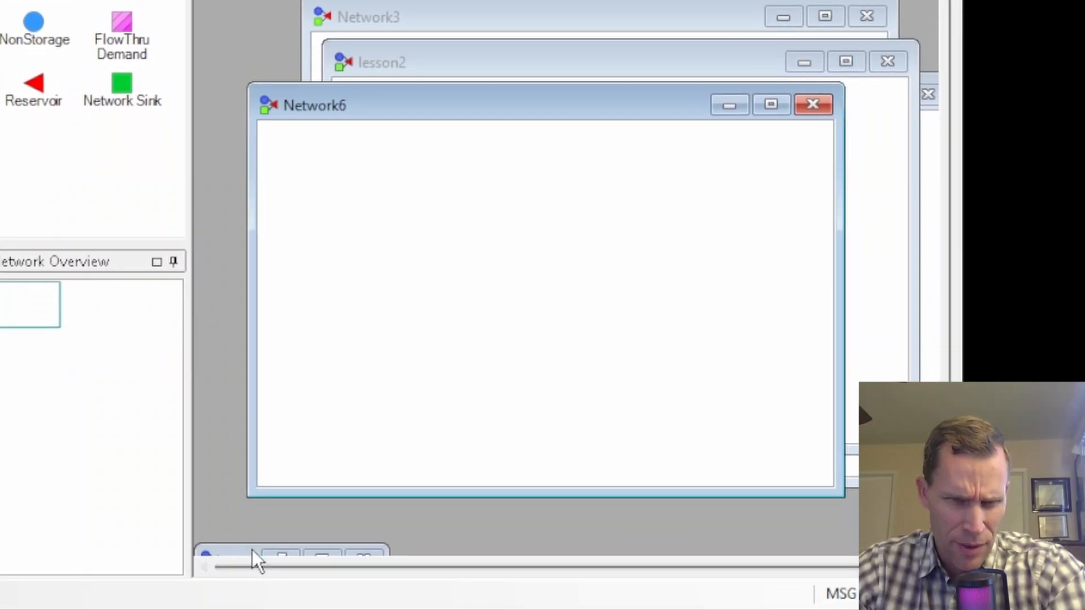
pyautogui.doubleClick(243, 606)
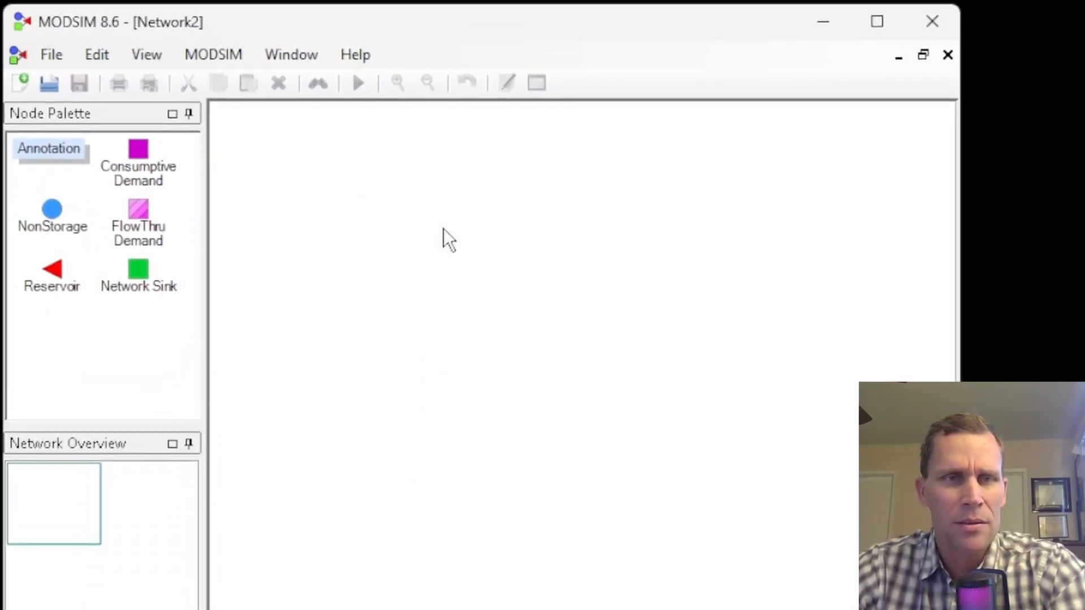
# Step: Switch to the lesson2 network and arrange the open network windows in a cascade
pyautogui.click(295, 54)
pyautogui.click(317, 301)
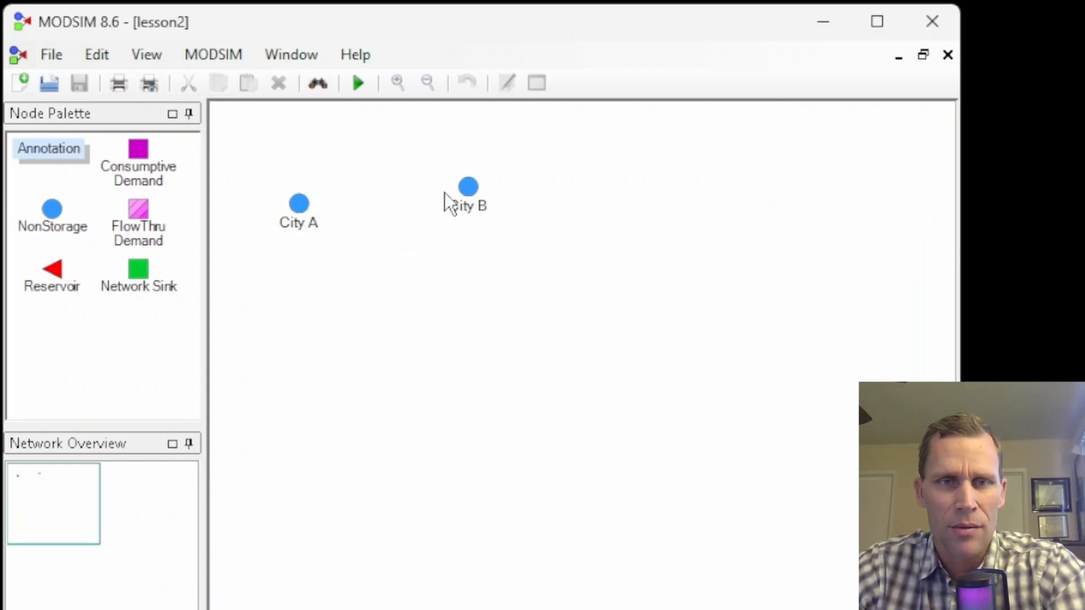
pyautogui.click(292, 62)
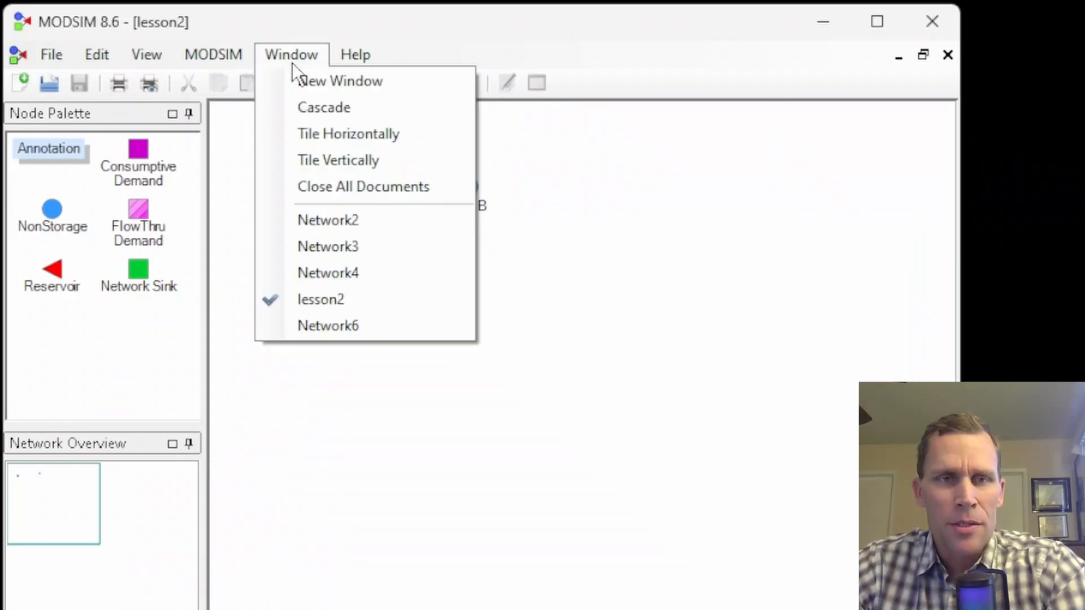
pyautogui.click(317, 107)
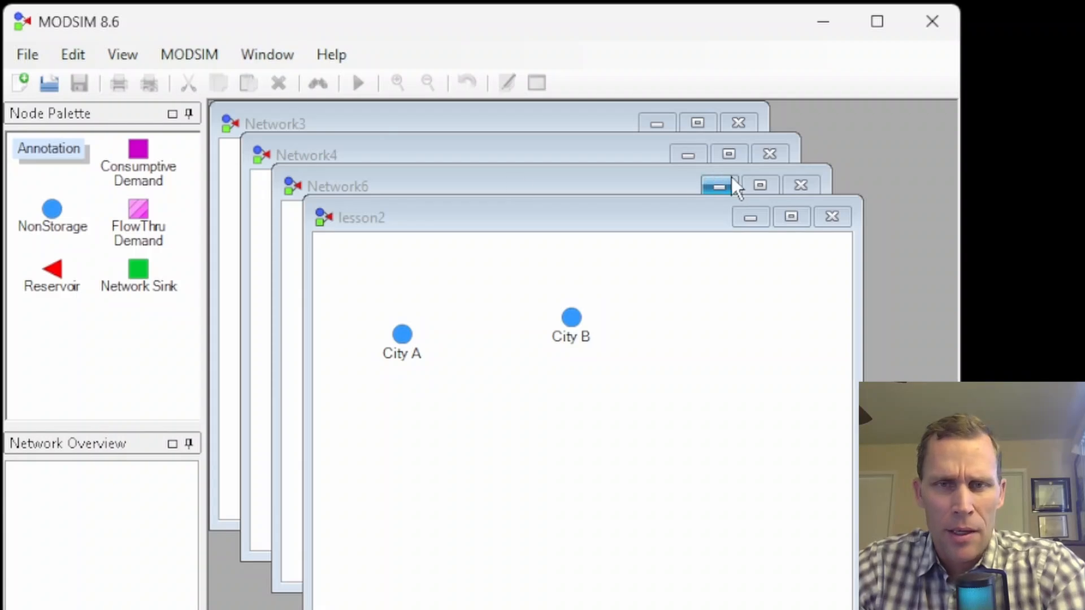
# Step: Close the extra network windows, keeping only Network3 and lesson2 open
pyautogui.click(799, 188)
pyautogui.click(799, 187)
pyautogui.click(768, 153)
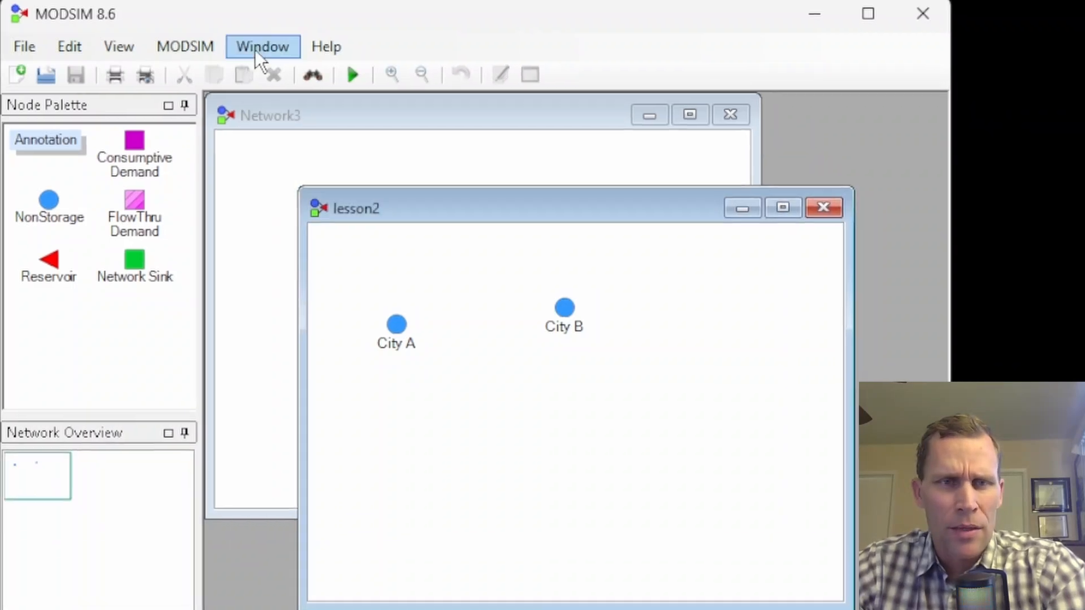
# Step: Tile the Network3 and lesson2 windows horizontally, and rearrange them with vertical tiling
pyautogui.click(260, 55)
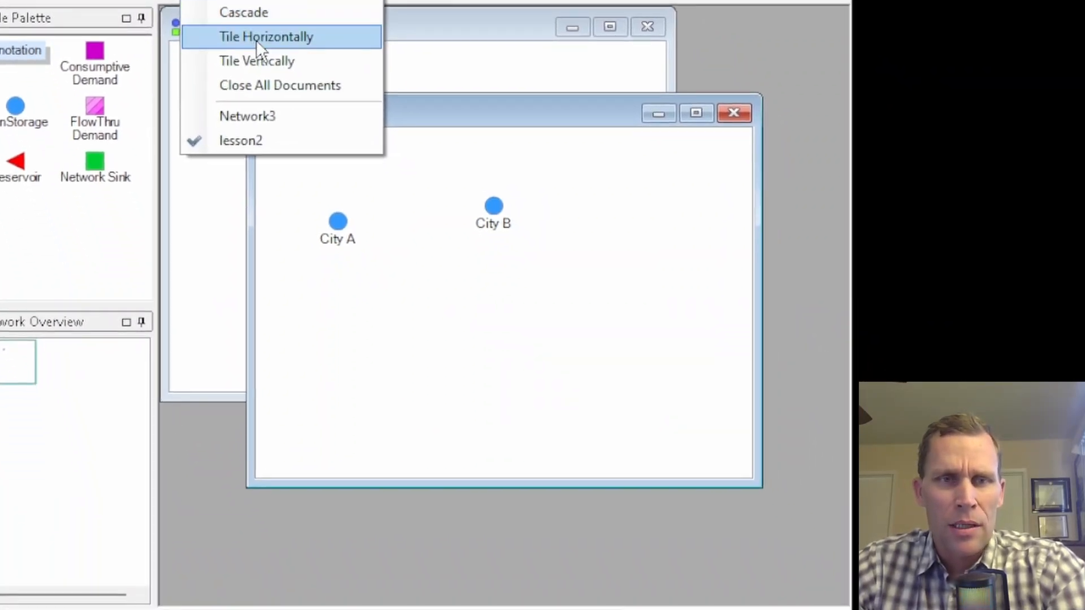
pyautogui.click(288, 93)
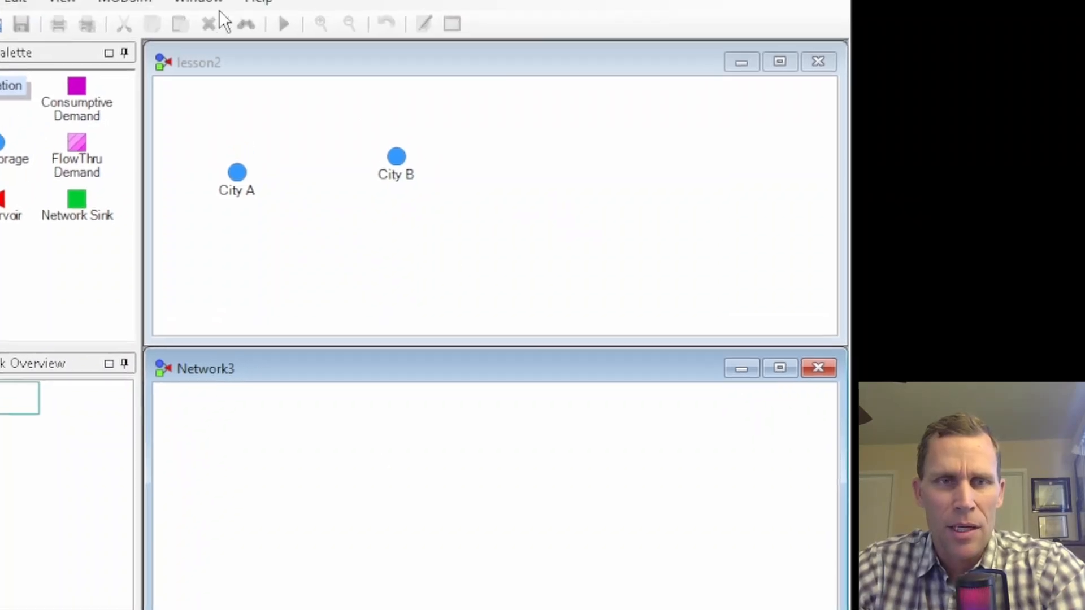
pyautogui.click(211, 2)
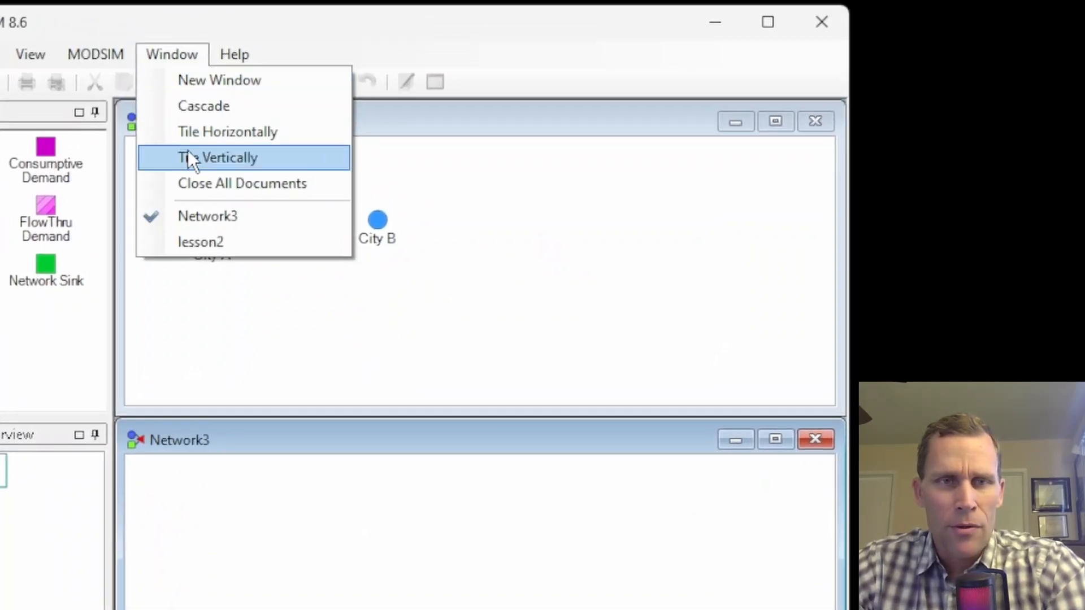
pyautogui.click(220, 97)
# Step: Close all open networks and reopen lesson2.xy from the project folder
pyautogui.click(188, 63)
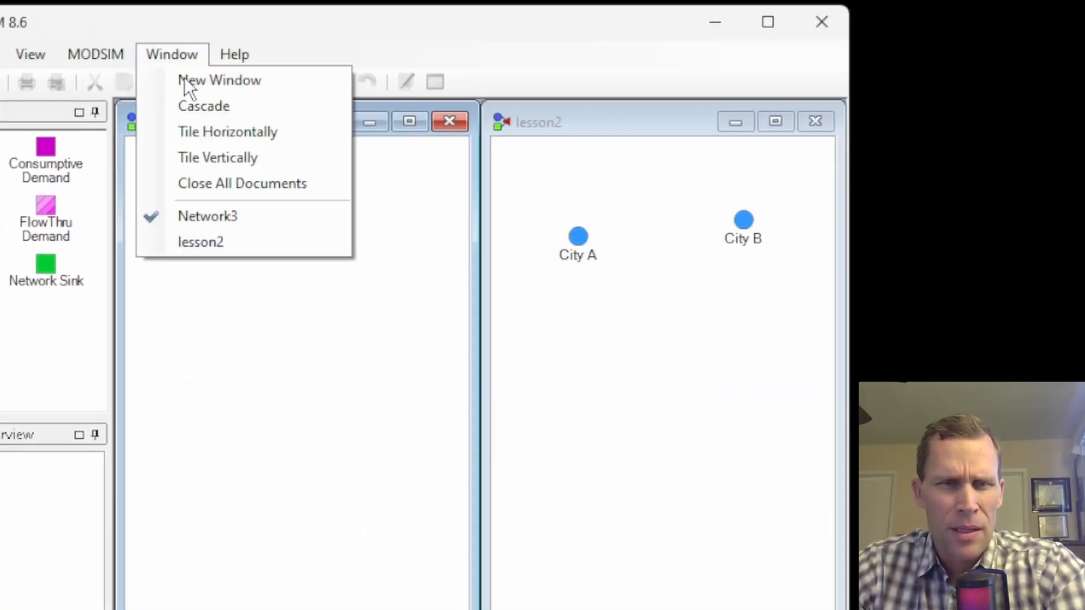
pyautogui.click(205, 185)
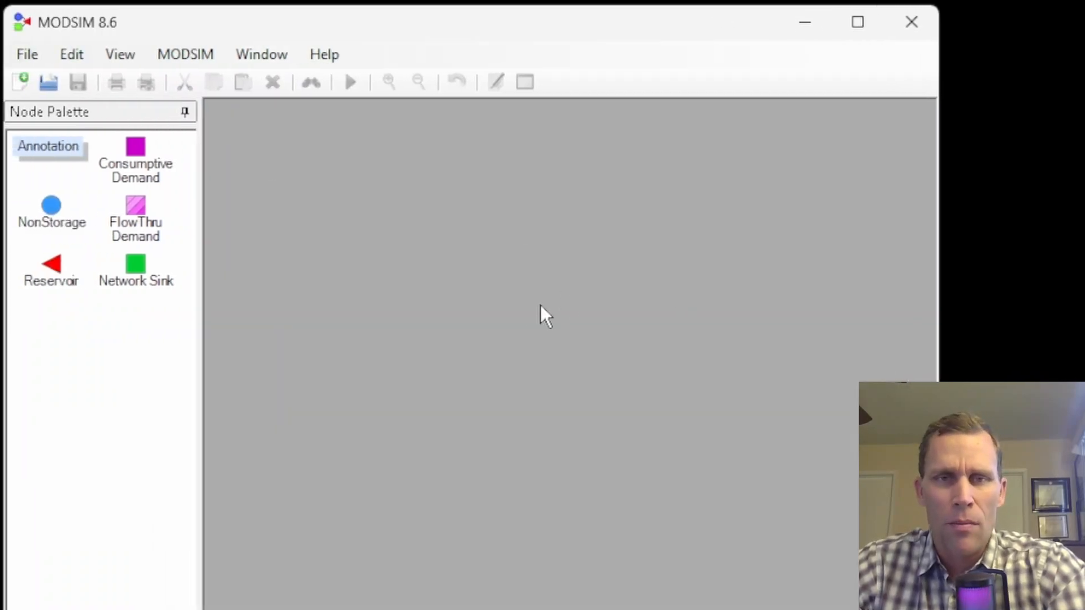
pyautogui.click(26, 55)
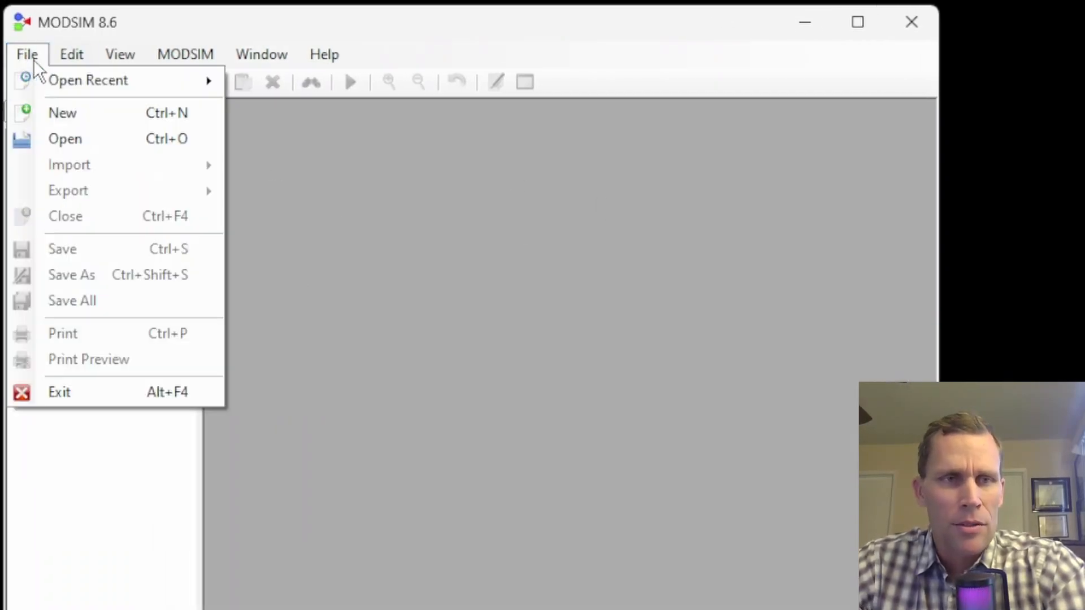
pyautogui.click(56, 141)
pyautogui.doubleClick(247, 269)
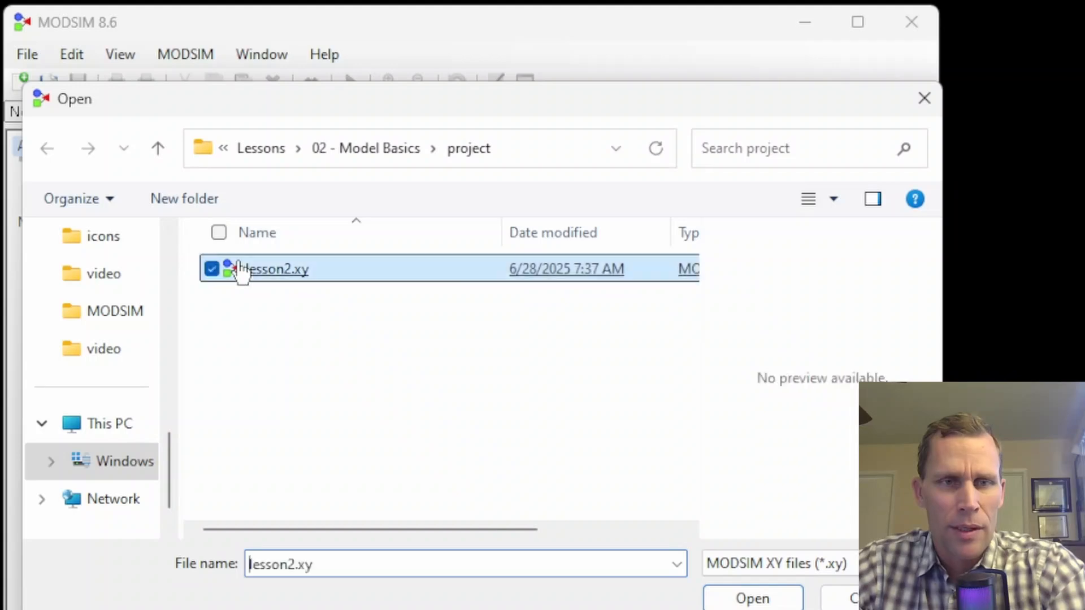
pyautogui.click(53, 60)
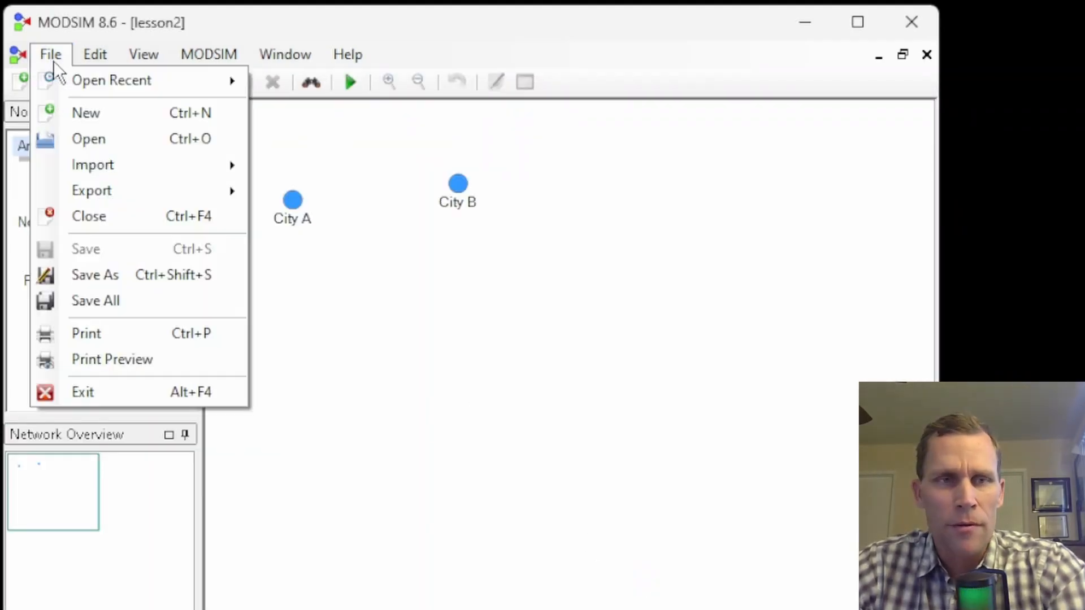
pyautogui.moveTo(73, 171)
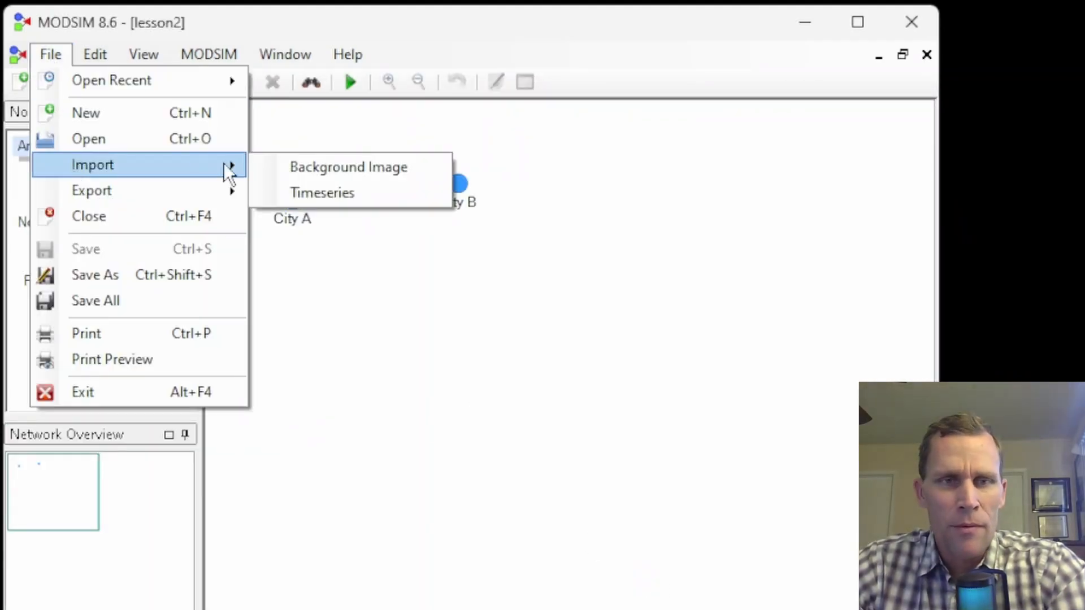
pyautogui.moveTo(152, 192)
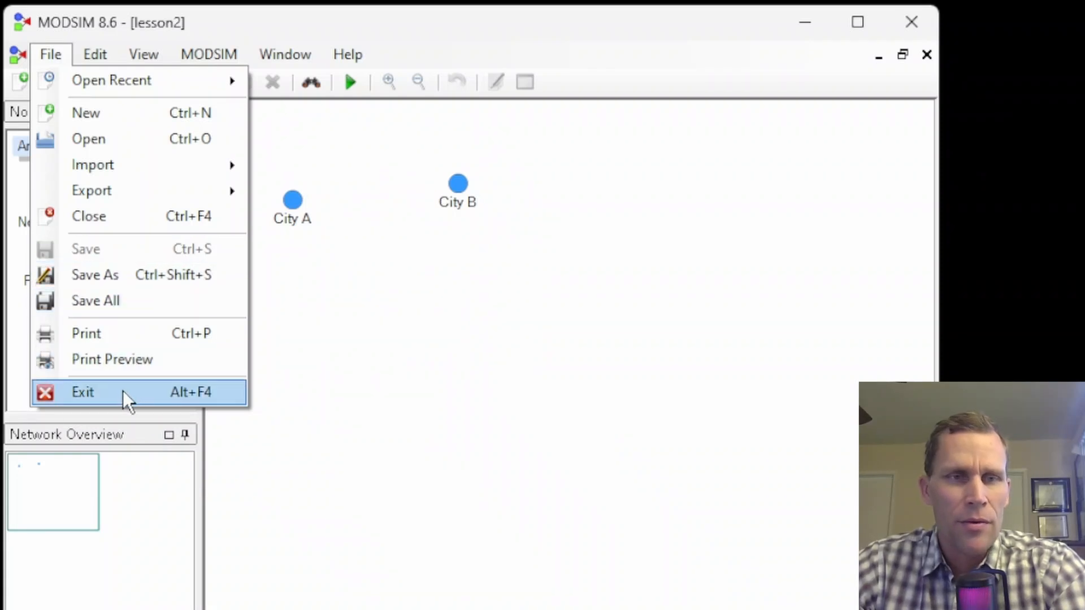
pyautogui.click(90, 53)
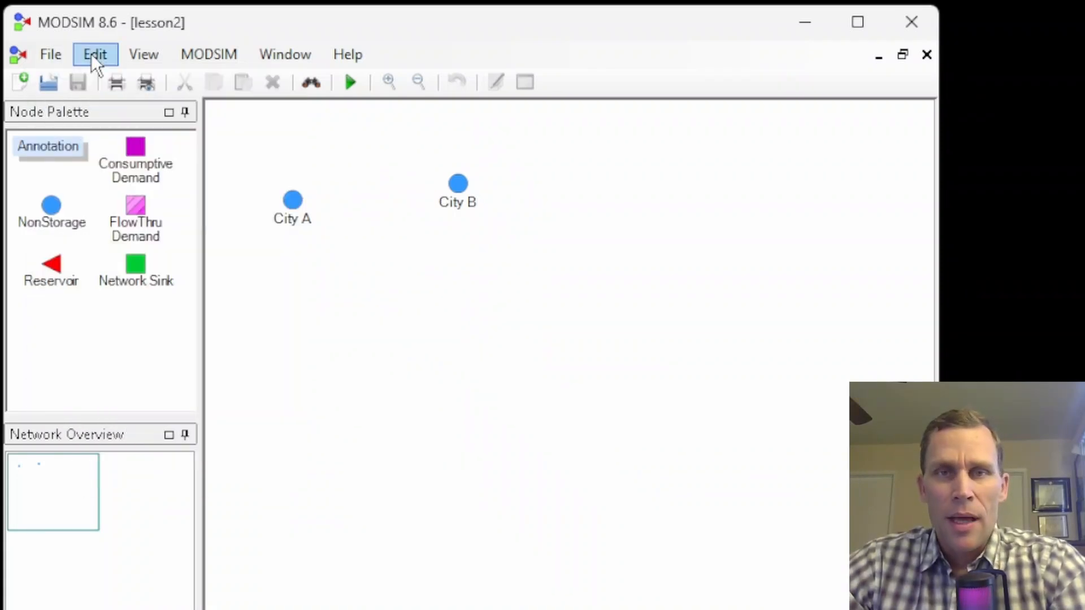
pyautogui.click(92, 55)
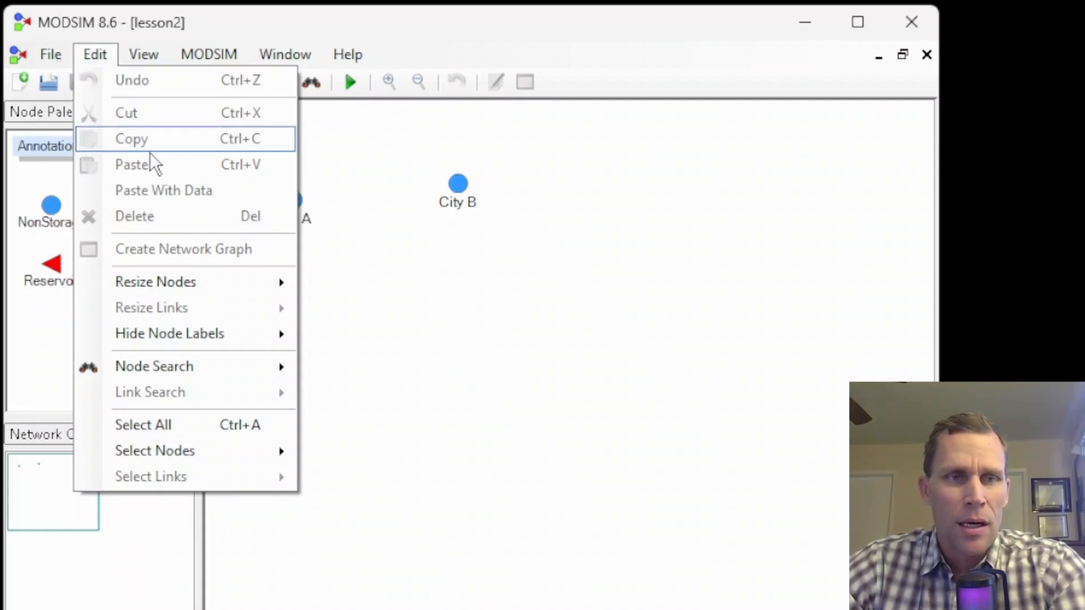
# Step: Shift the City A node slightly to the right and copy it
pyautogui.click(293, 215)
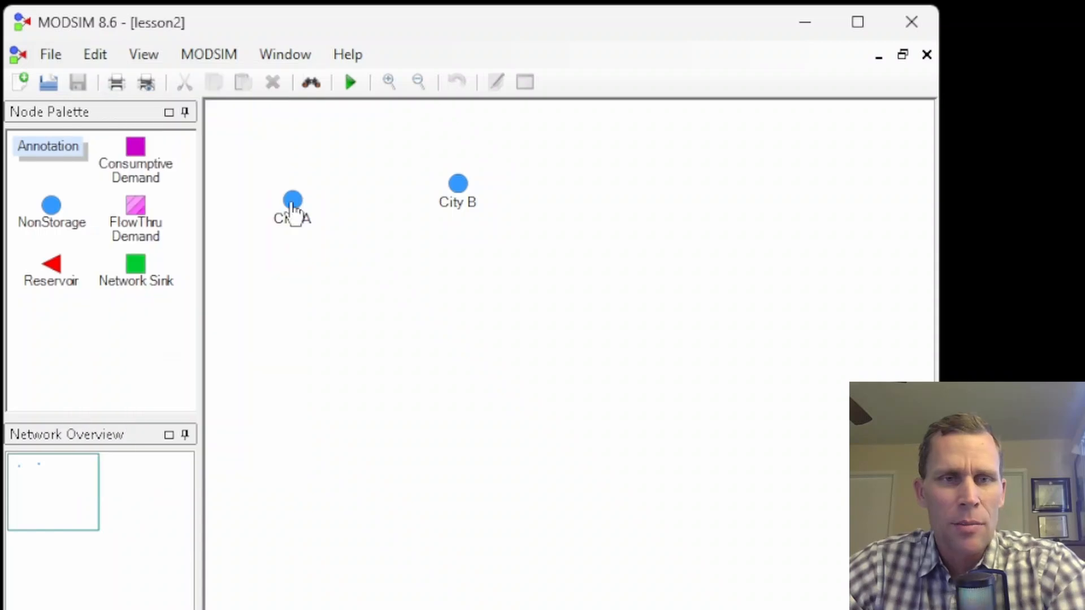
pyautogui.moveTo(298, 196)
pyautogui.mouseDown()
pyautogui.moveTo(299, 158)
pyautogui.moveTo(310, 194)
pyautogui.mouseUp()
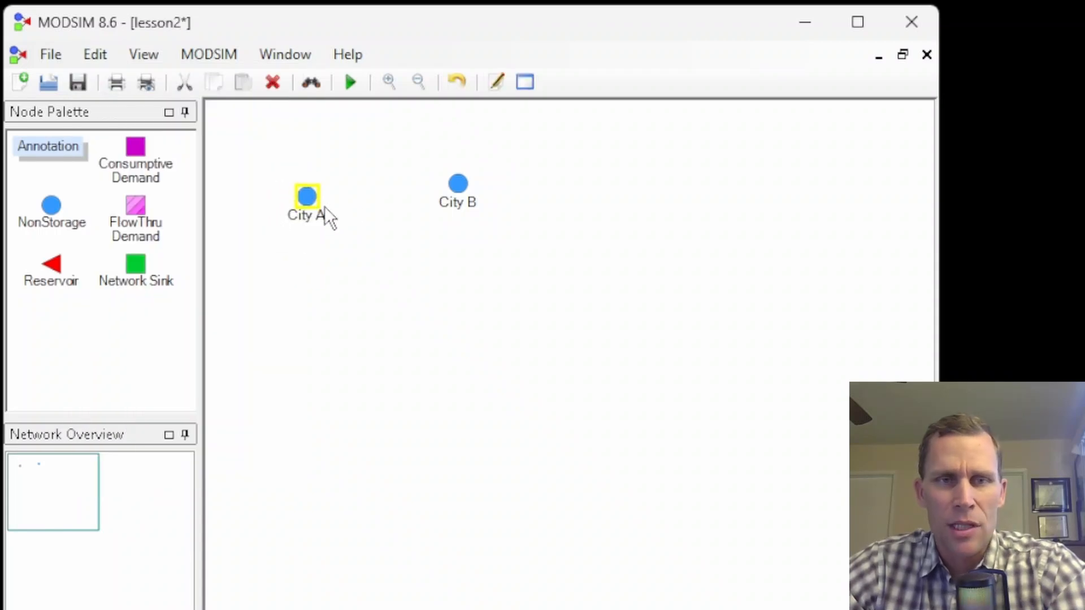
pyautogui.rightClick(307, 201)
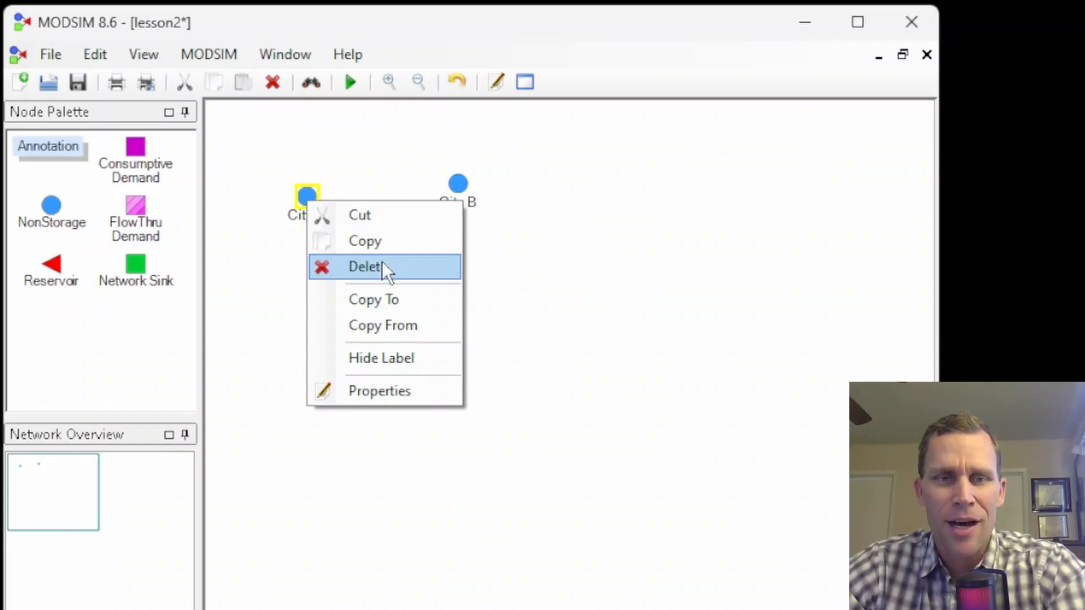
pyautogui.click(364, 249)
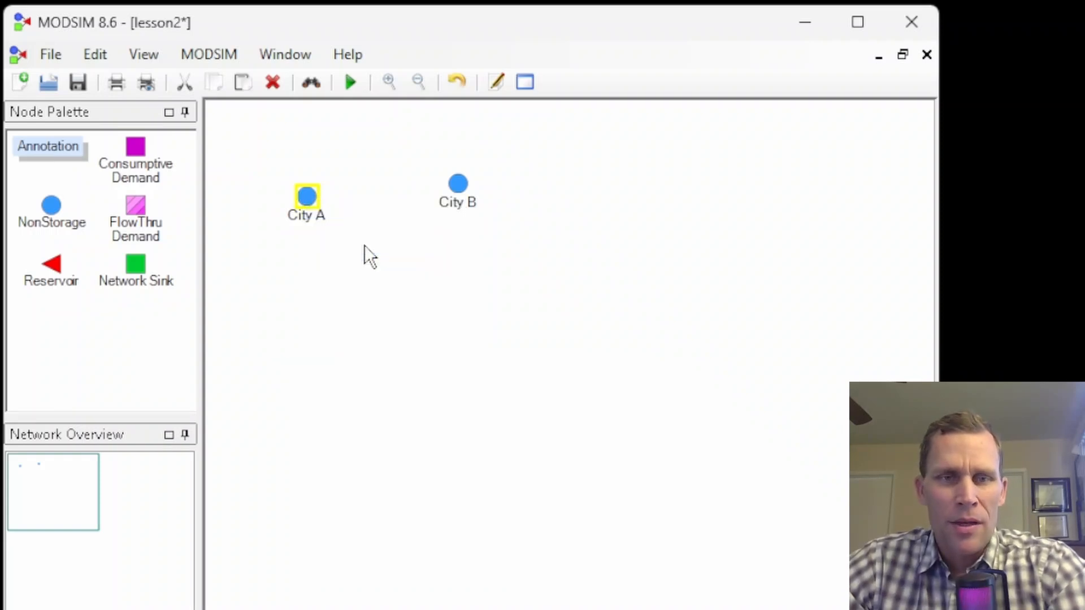
# Step: Paste the copied City A node with its data and place the copy below, between City A and City B
pyautogui.rightClick(353, 306)
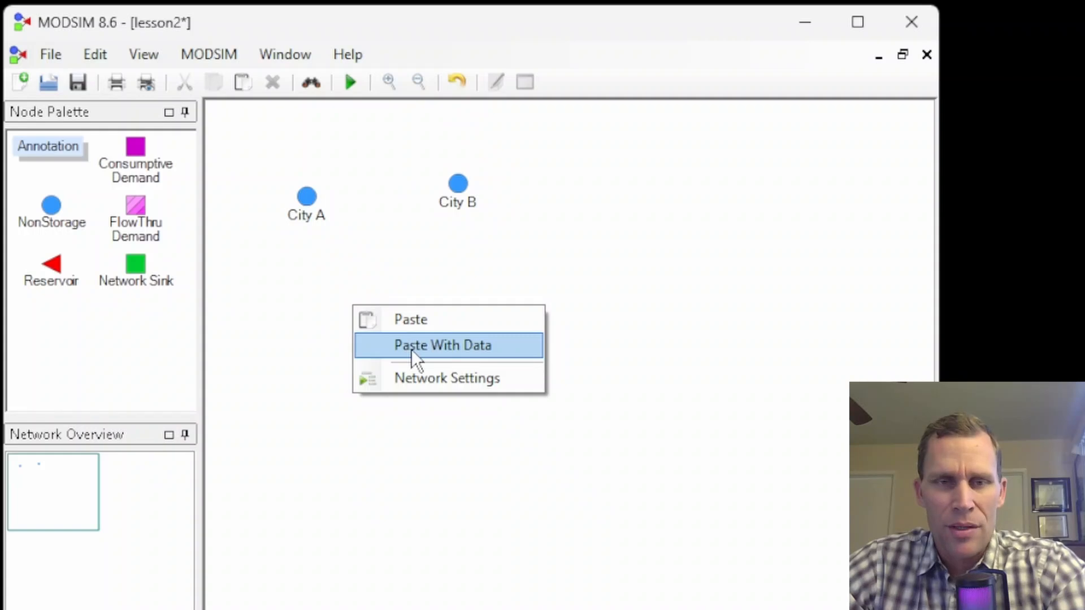
pyautogui.click(330, 294)
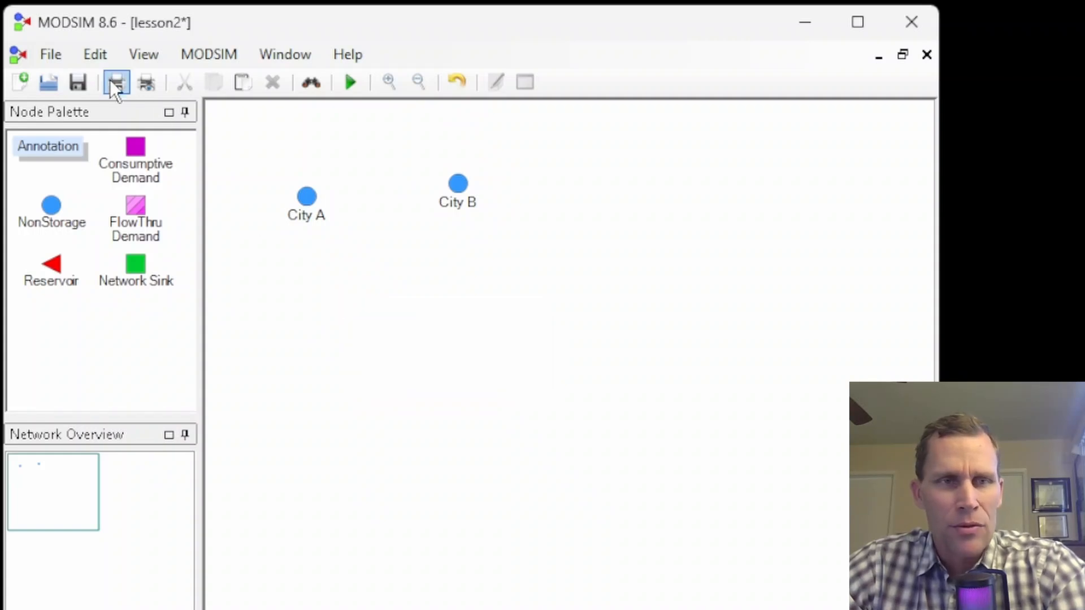
pyautogui.click(100, 56)
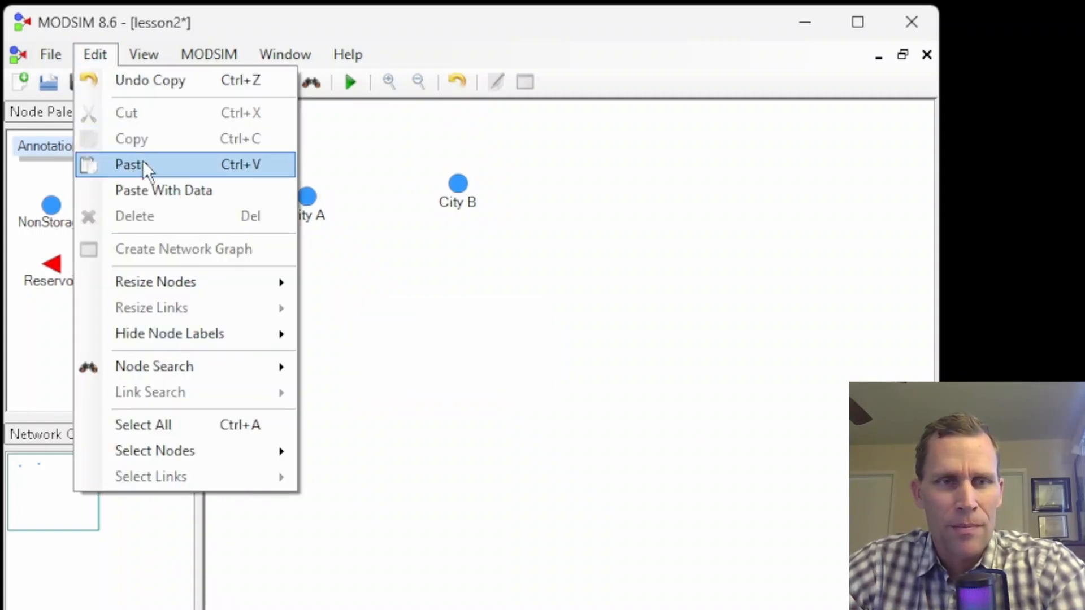
pyautogui.click(157, 193)
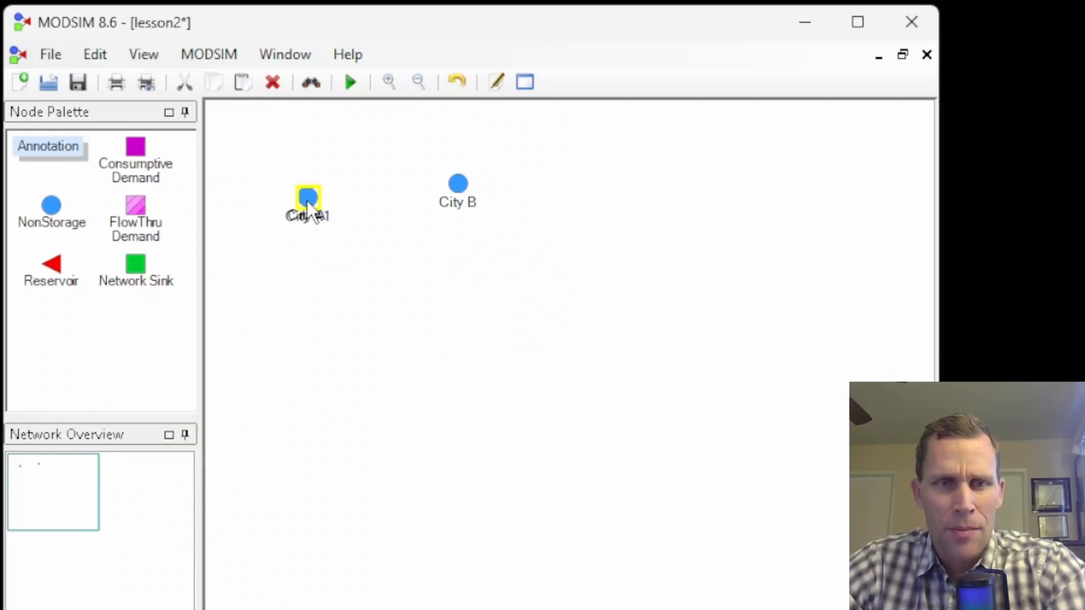
pyautogui.moveTo(307, 198); pyautogui.dragTo(364, 294)
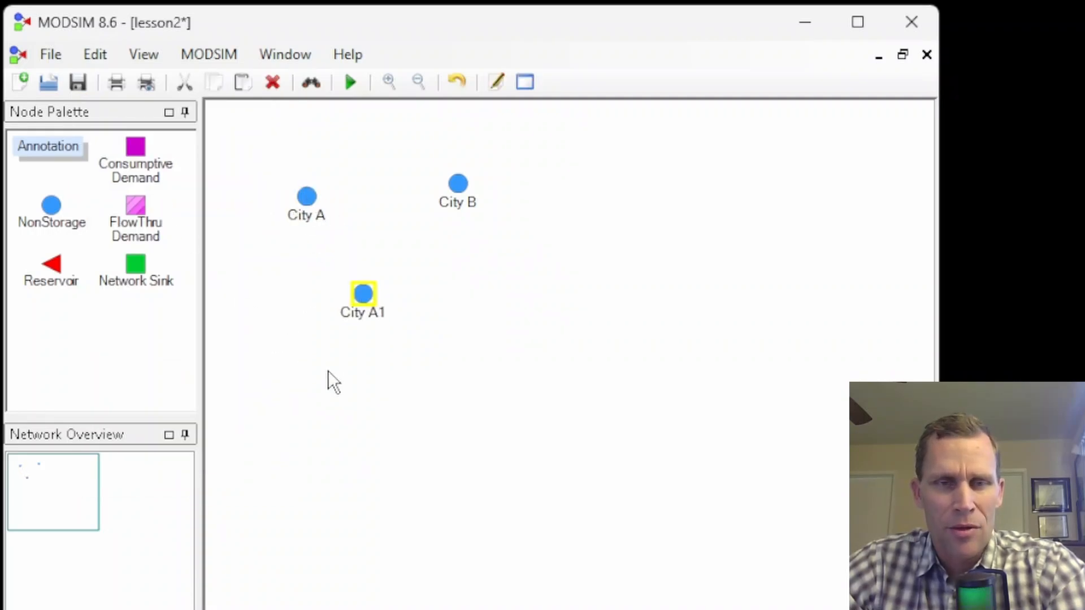
# Step: Select the pasted City A1 node on the canvas and delete it
pyautogui.click(371, 314)
pyautogui.click(504, 416)
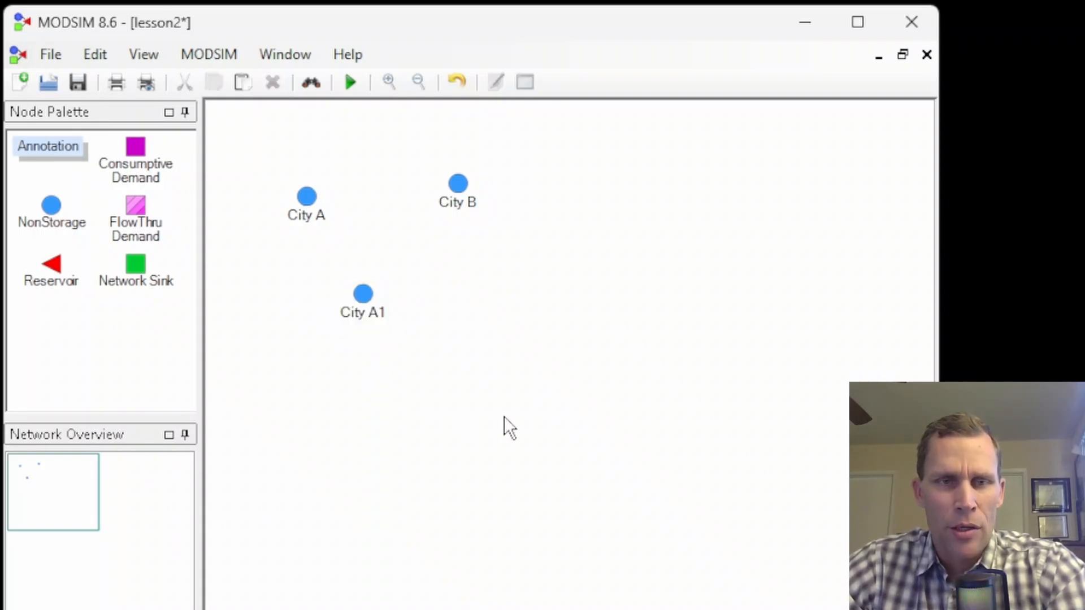
pyautogui.moveTo(505, 416); pyautogui.dragTo(298, 263)
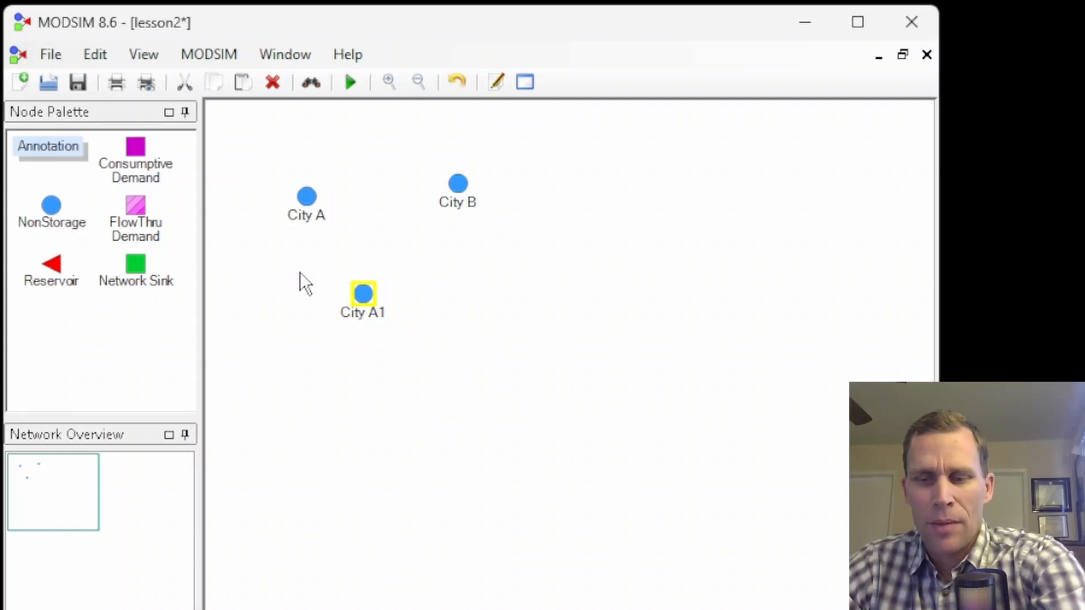
pyautogui.press('Delete')
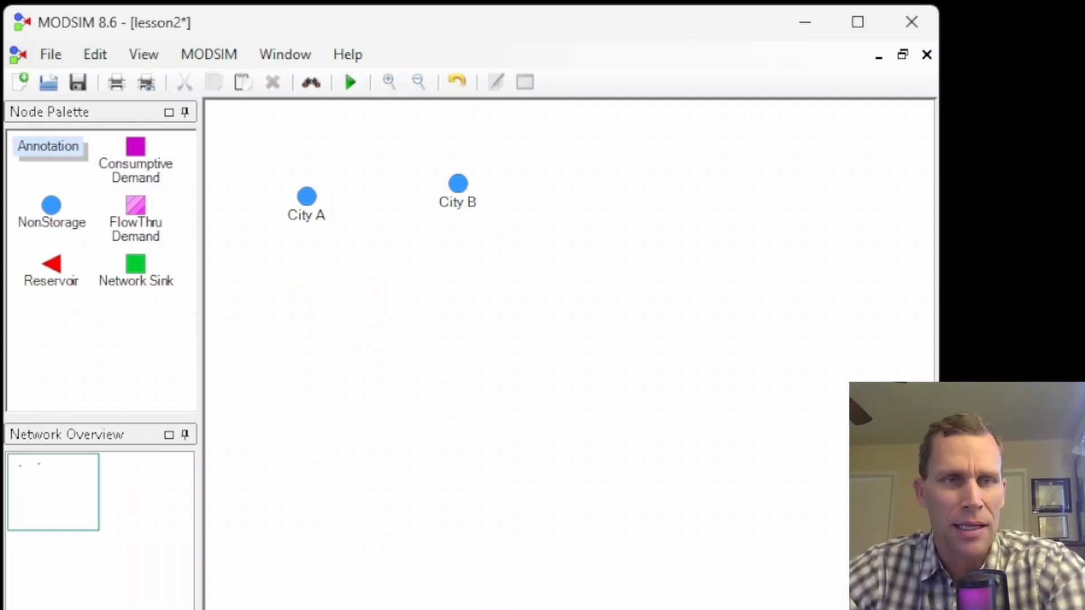
# Step: Look over the available node search methods and the dialog for searching by node number
pyautogui.click(83, 59)
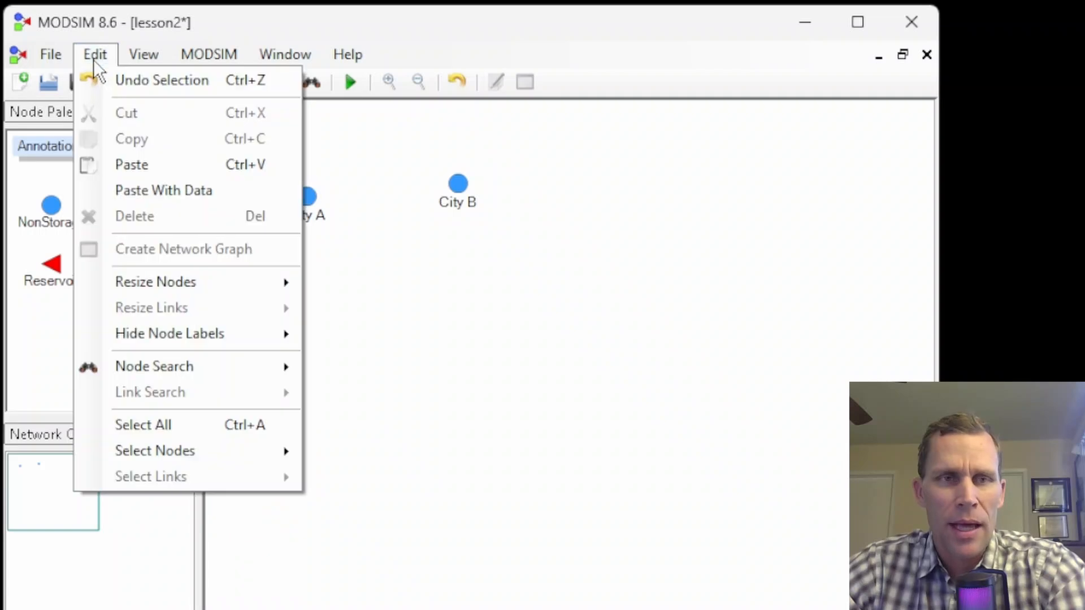
pyautogui.moveTo(148, 368)
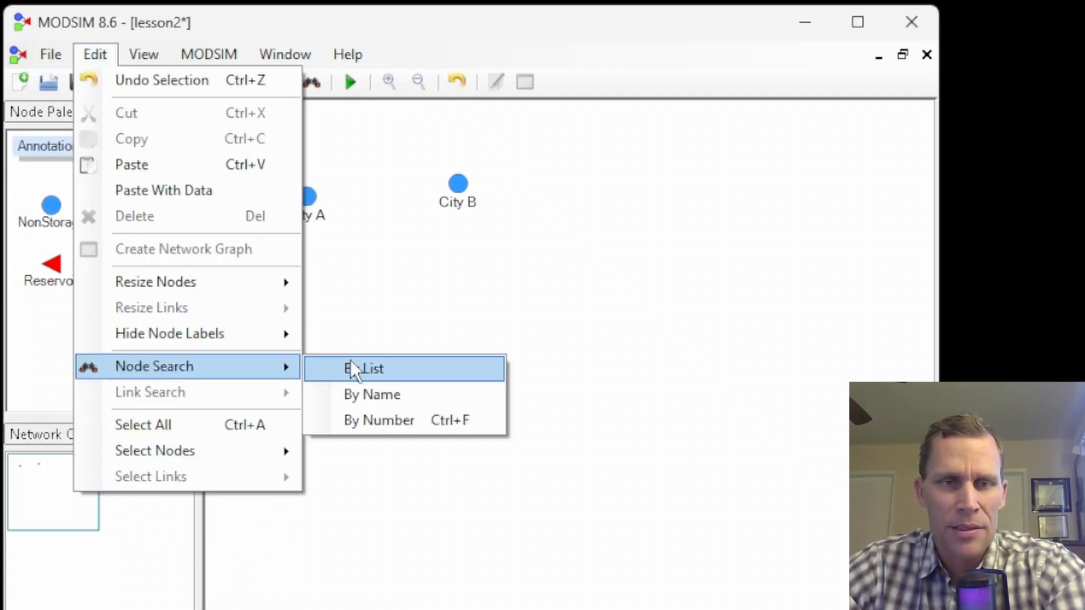
pyautogui.click(395, 318)
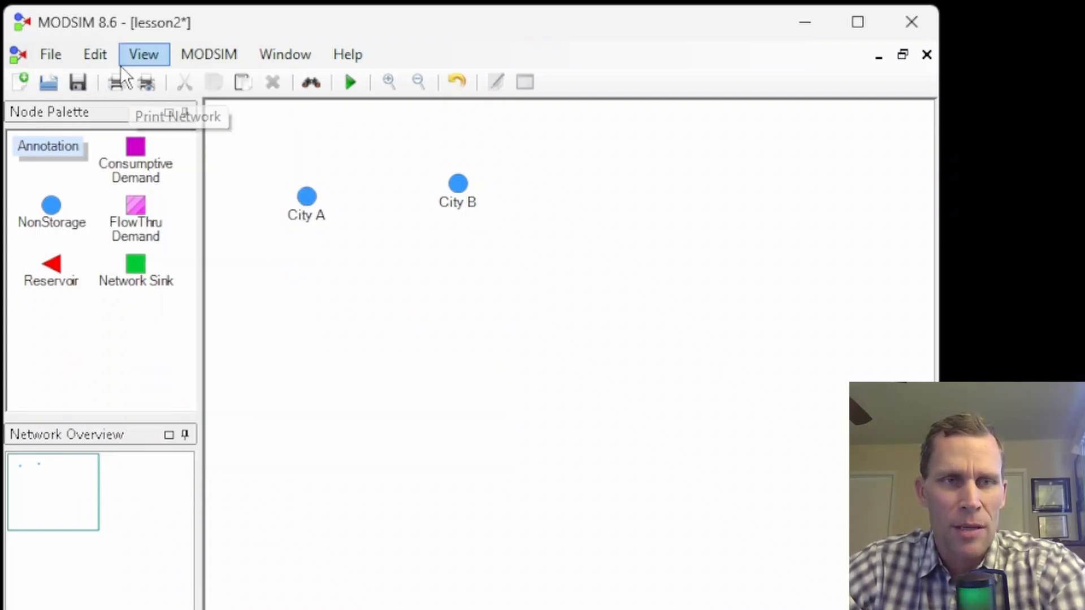
pyautogui.click(96, 60)
pyautogui.click(96, 60)
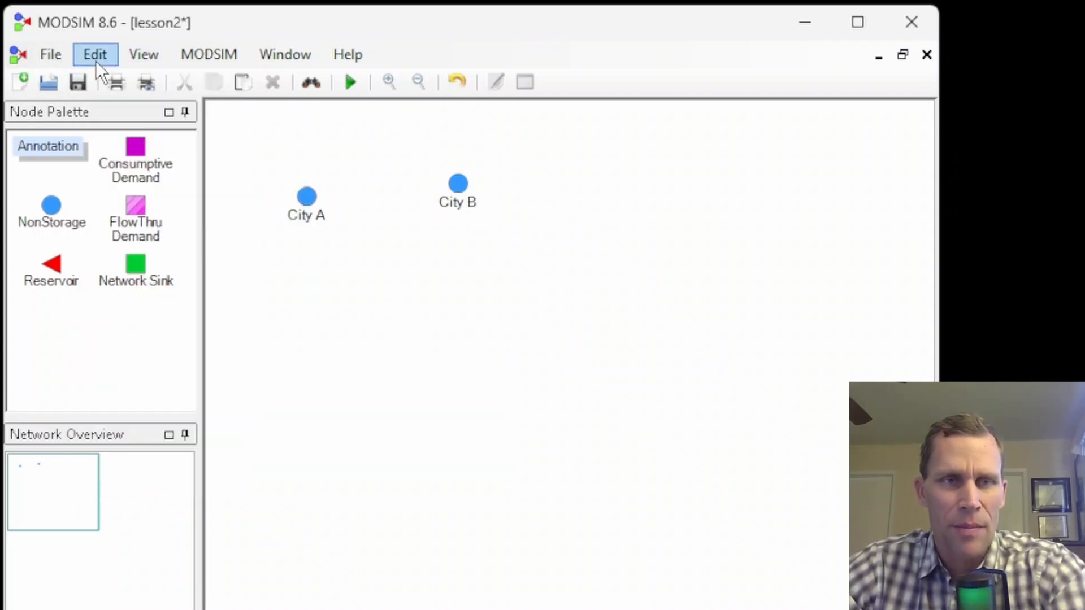
pyautogui.click(311, 83)
pyautogui.moveTo(169, 121); pyautogui.dragTo(290, 257)
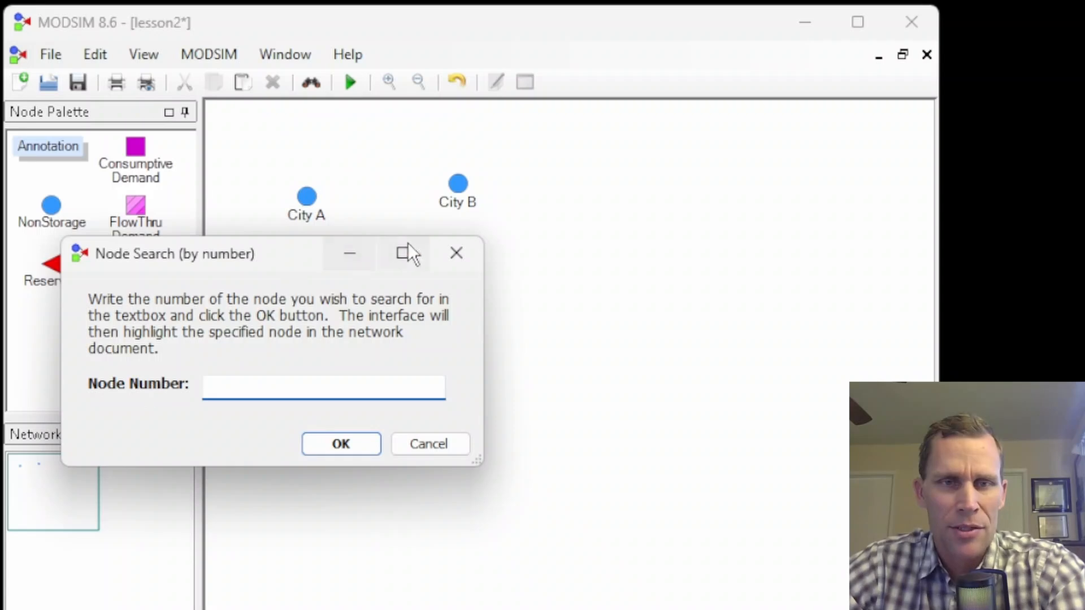
pyautogui.click(455, 254)
# Step: View City A's node properties to check its node number
pyautogui.click(307, 199)
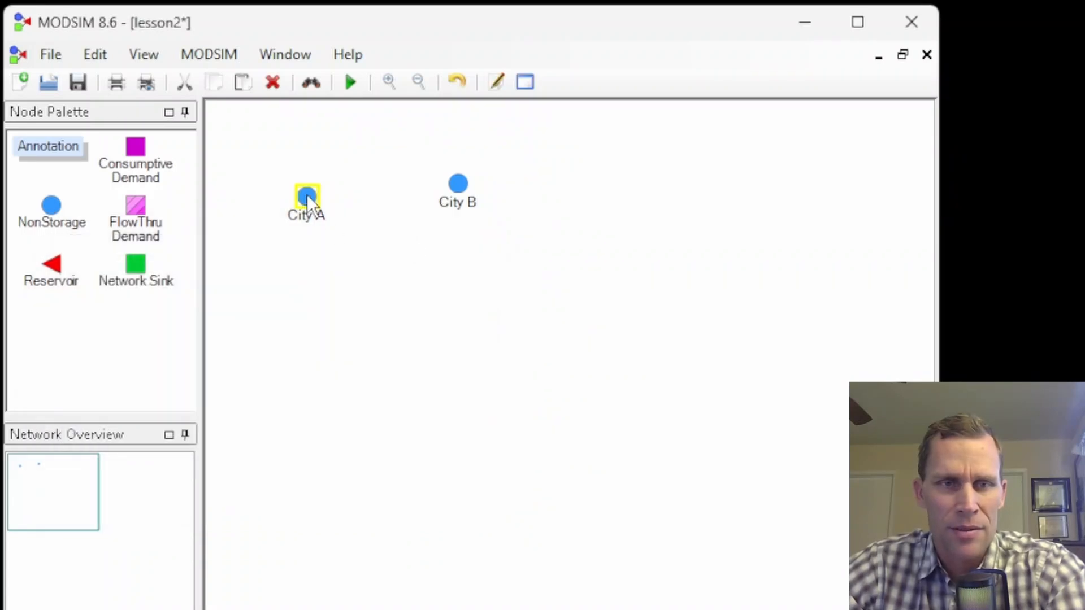
pyautogui.doubleClick(307, 194)
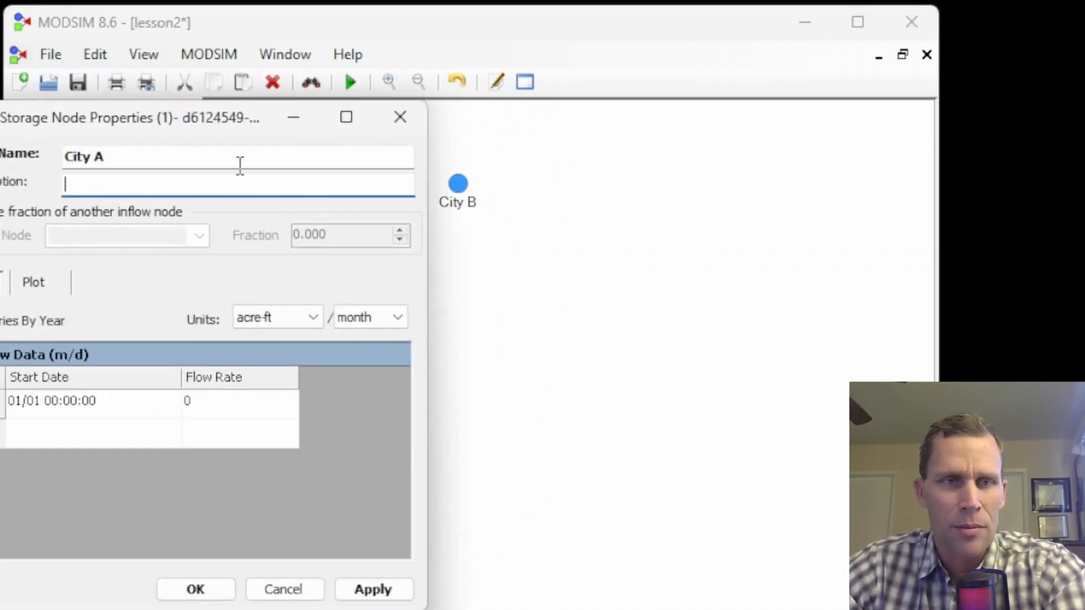
pyautogui.moveTo(202, 120); pyautogui.dragTo(311, 128)
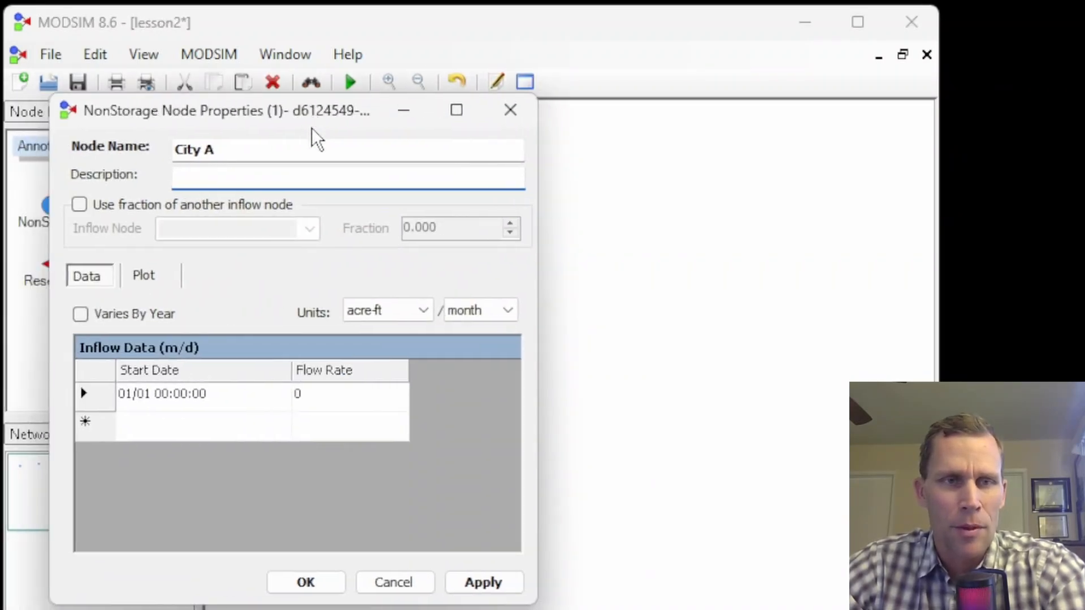
pyautogui.click(513, 109)
pyautogui.rightClick(312, 202)
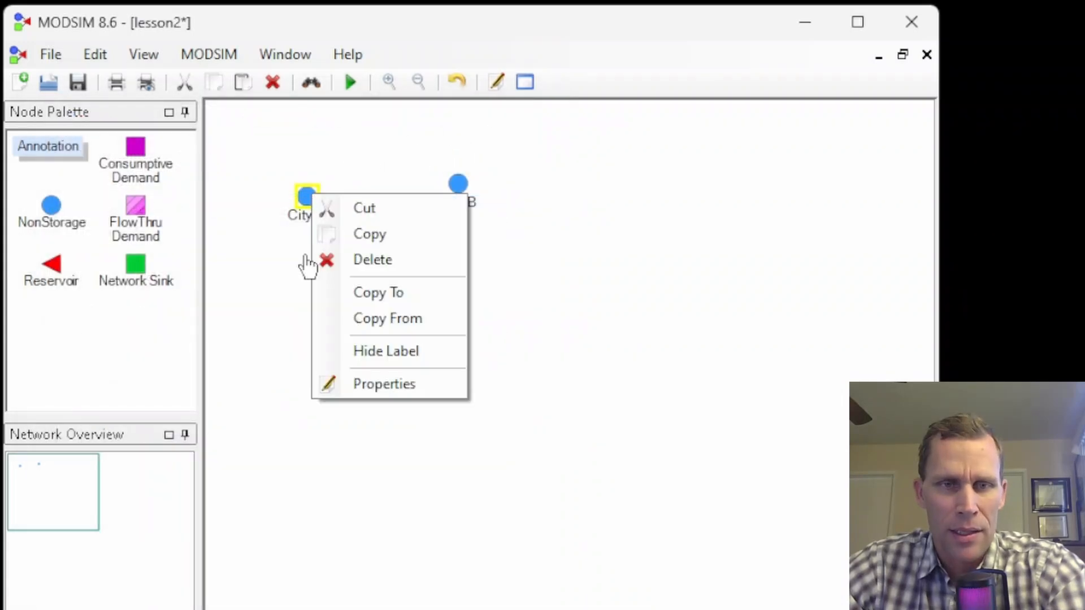
pyautogui.click(366, 389)
pyautogui.moveTo(201, 116); pyautogui.dragTo(277, 144)
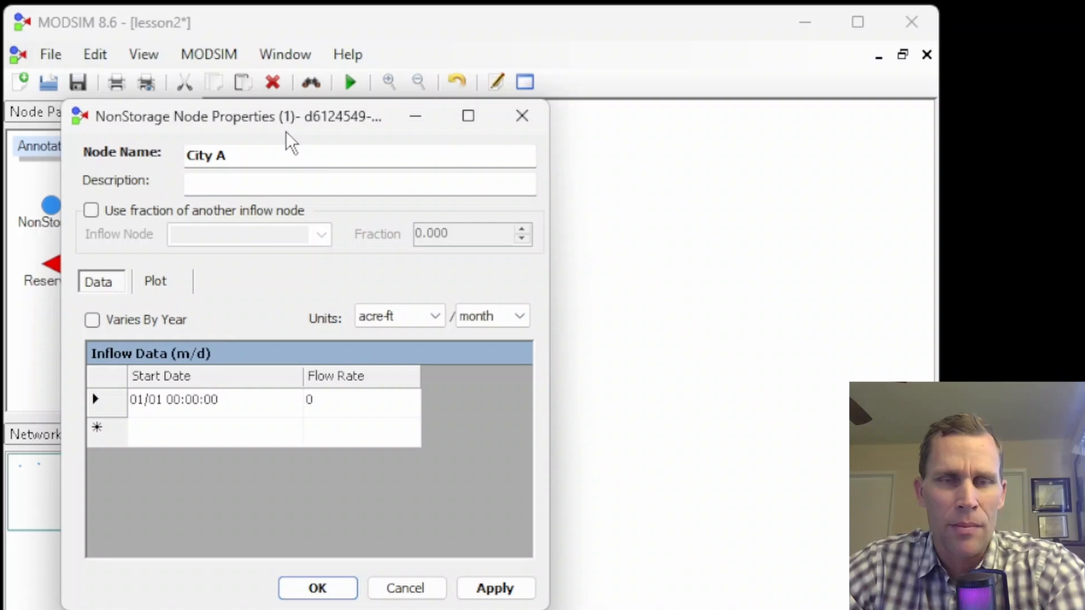
pyautogui.click(521, 116)
# Step: View City B's node properties to check its node number
pyautogui.rightClick(457, 183)
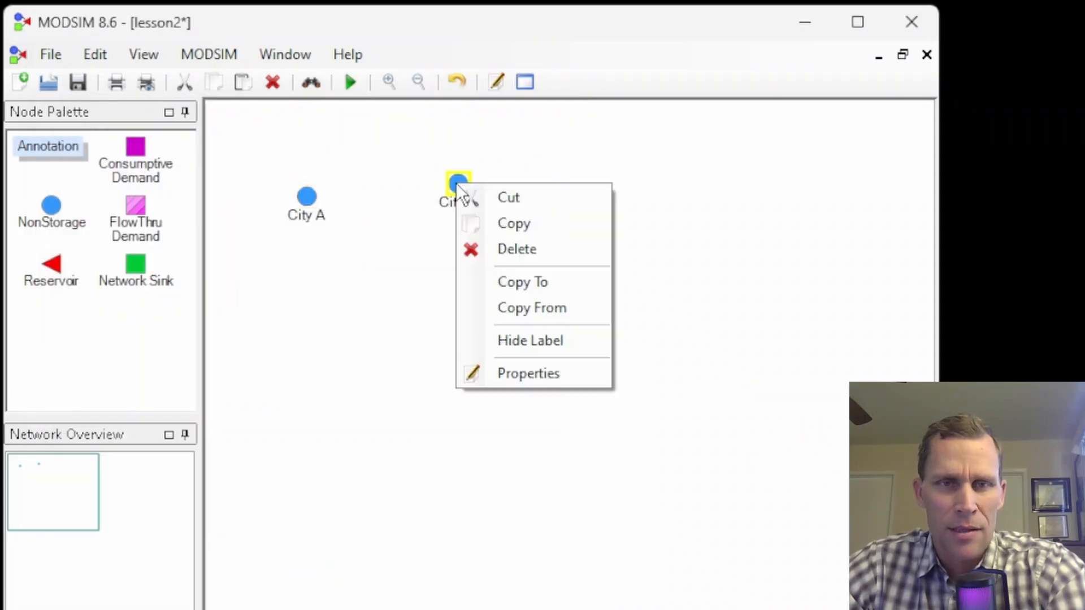
pyautogui.click(509, 371)
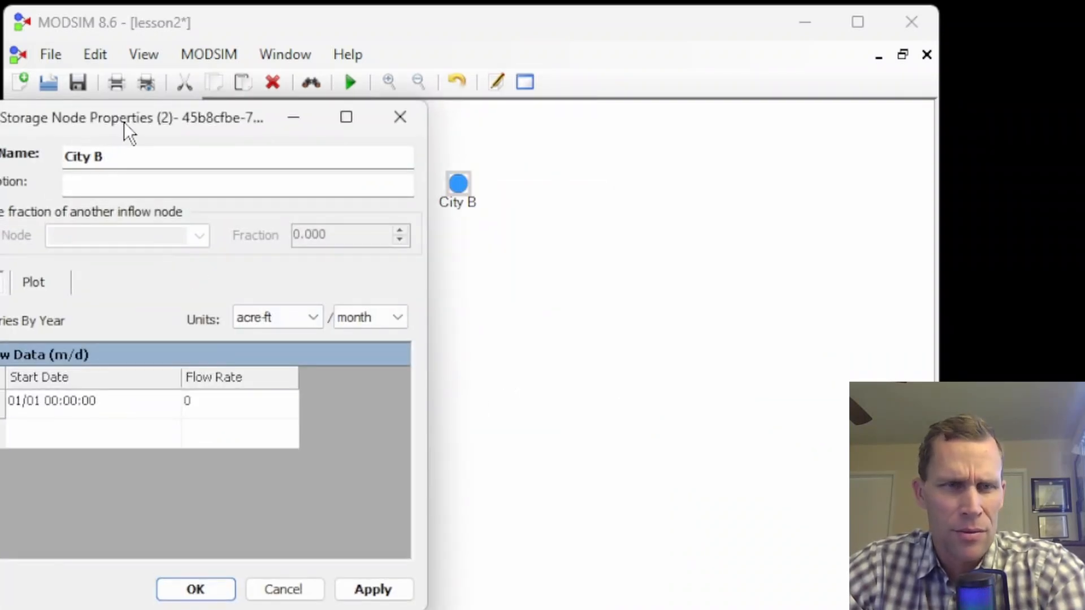
pyautogui.moveTo(124, 121); pyautogui.dragTo(271, 119)
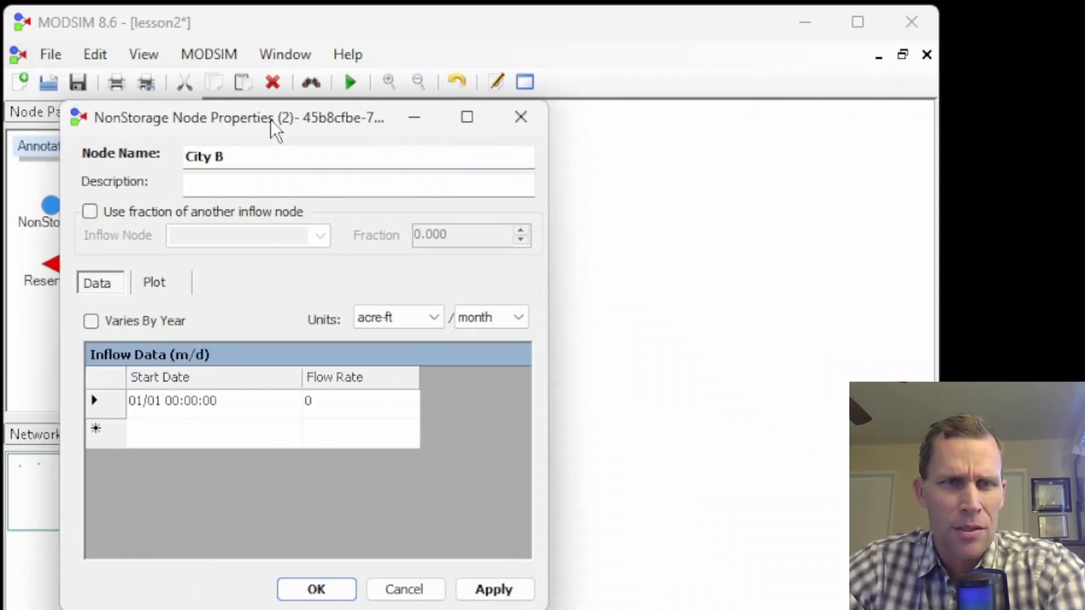
pyautogui.click(521, 116)
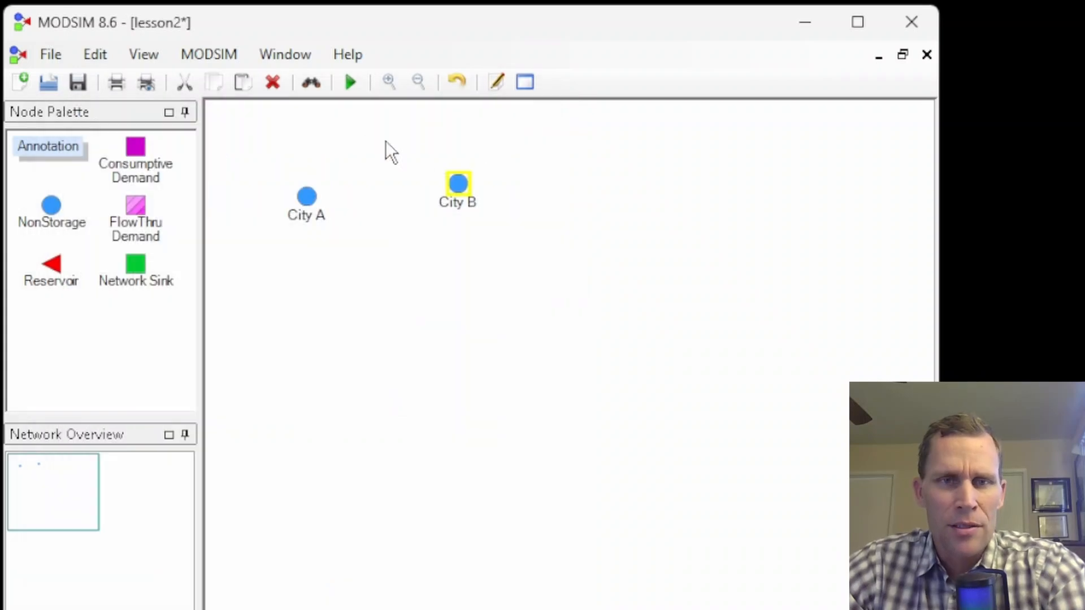
# Step: Search the network for node number 1, and clear the selection
pyautogui.click(317, 84)
pyautogui.moveTo(156, 117); pyautogui.dragTo(291, 283)
pyautogui.write('1')
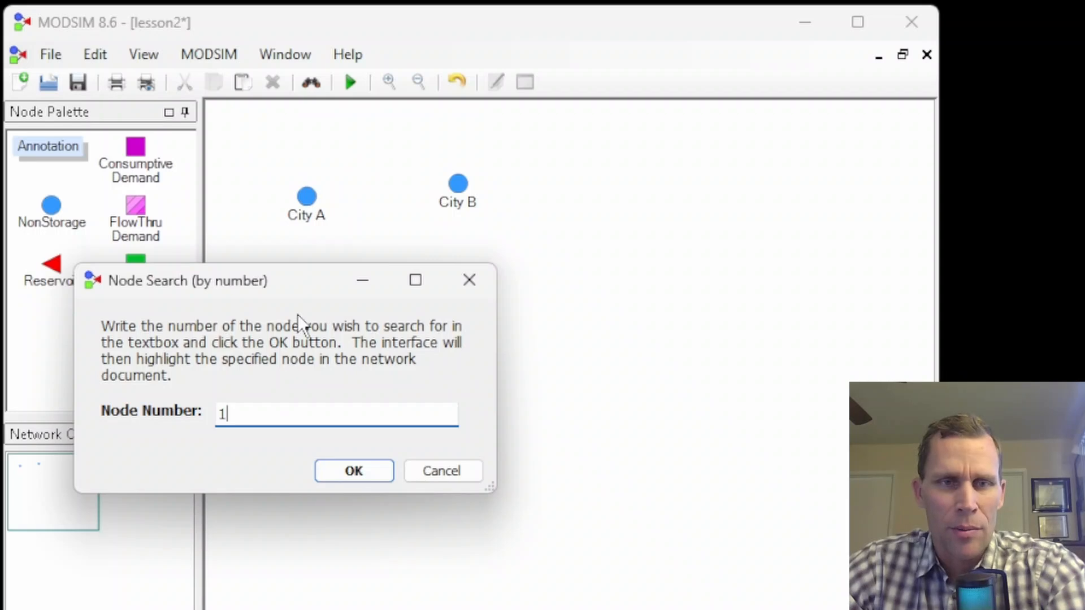
pyautogui.click(361, 475)
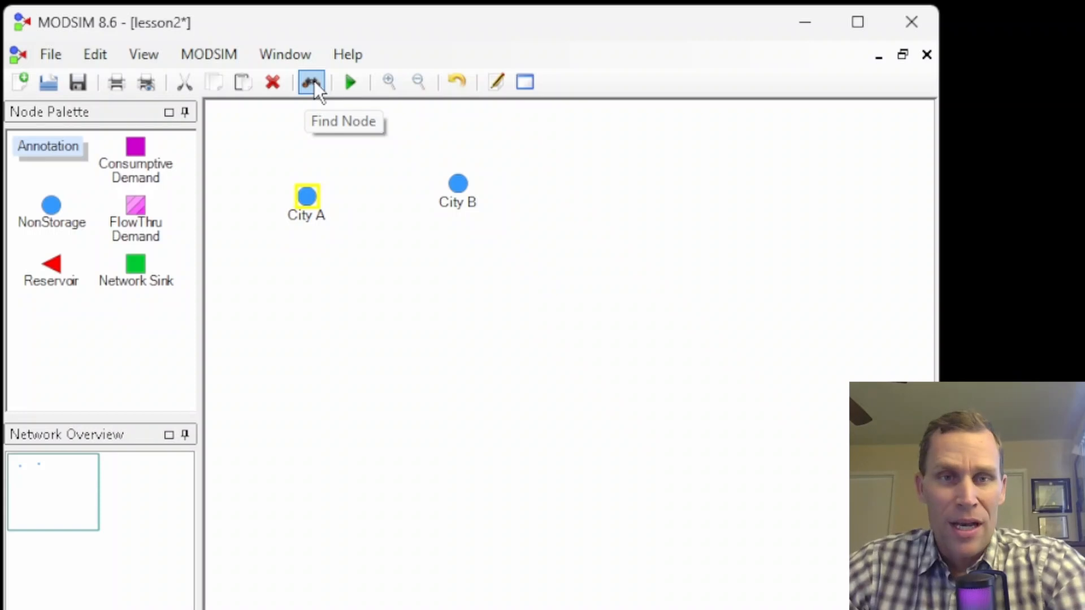
pyautogui.click(320, 250)
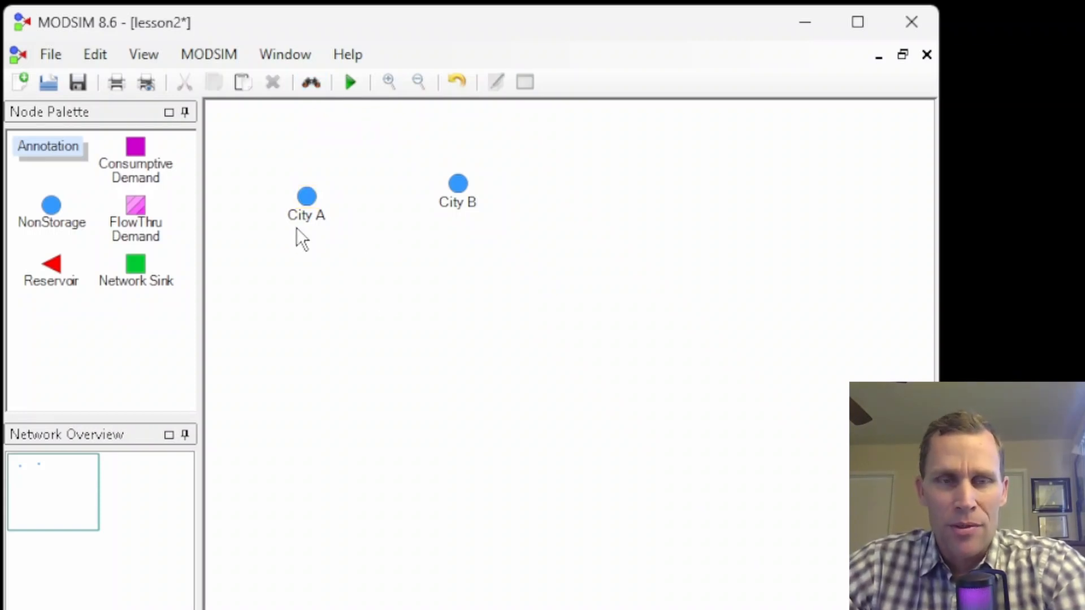
# Step: Search for a node by name, choosing City A as the node to highlight
pyautogui.click(95, 54)
pyautogui.moveTo(170, 366)
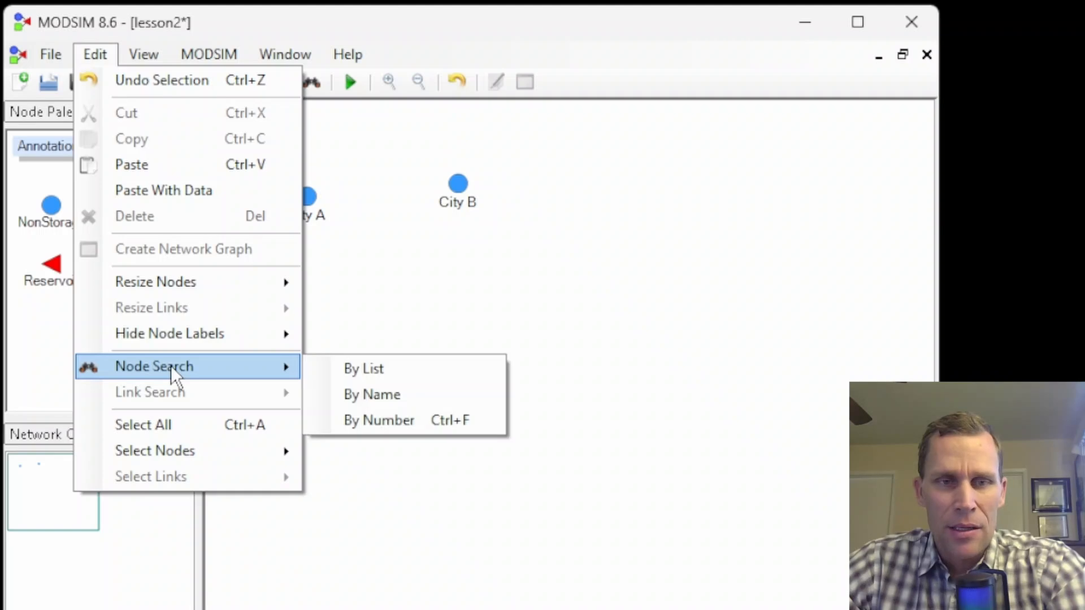
pyautogui.click(381, 393)
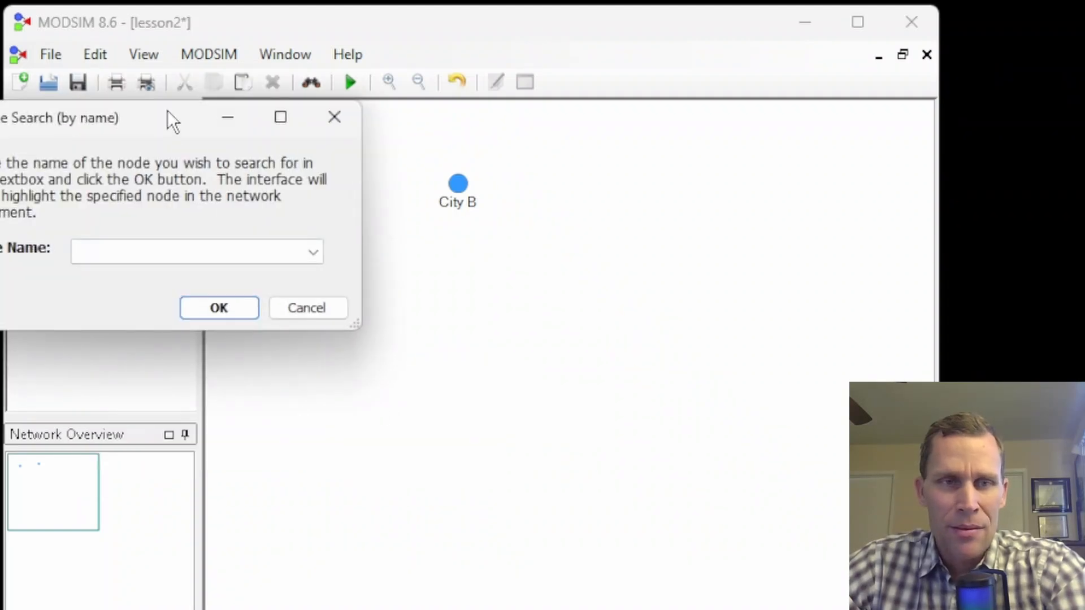
pyautogui.moveTo(168, 113); pyautogui.dragTo(281, 213)
pyautogui.click(349, 346)
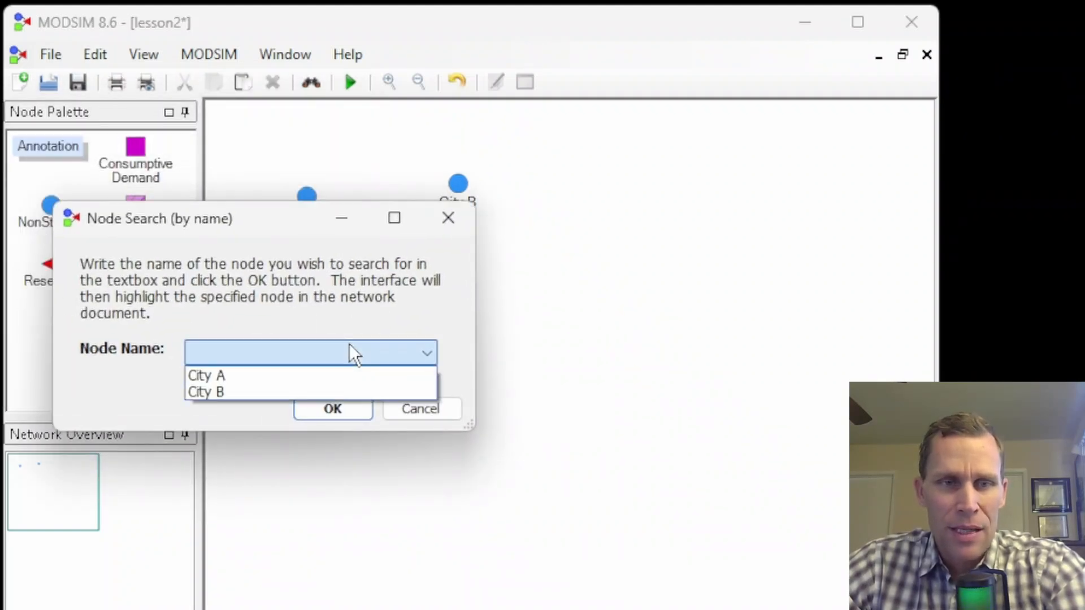
pyautogui.click(310, 376)
pyautogui.moveTo(293, 218); pyautogui.dragTo(373, 366)
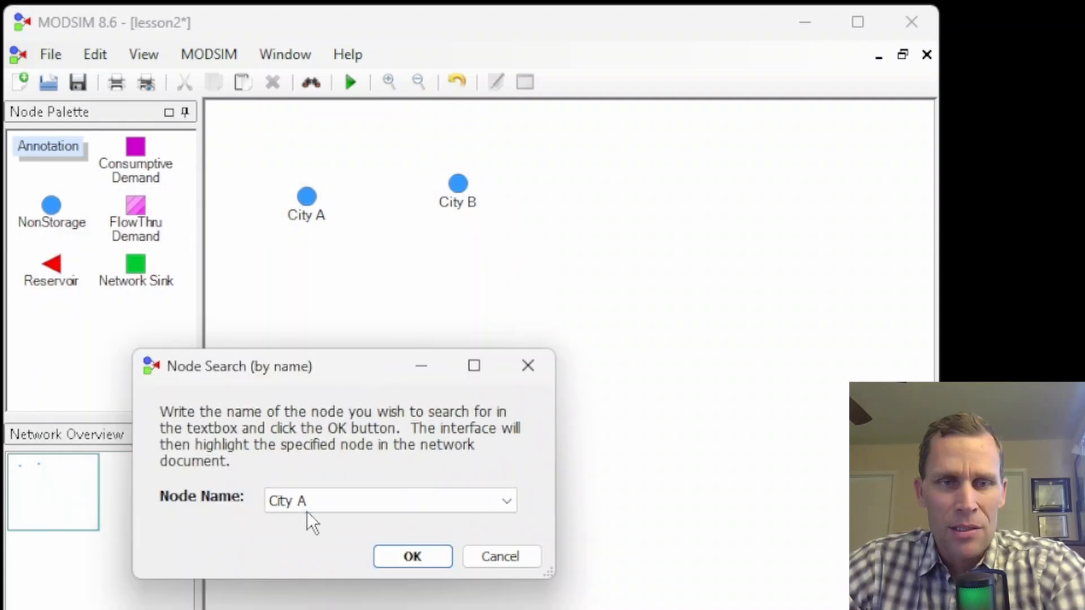
pyautogui.click(403, 558)
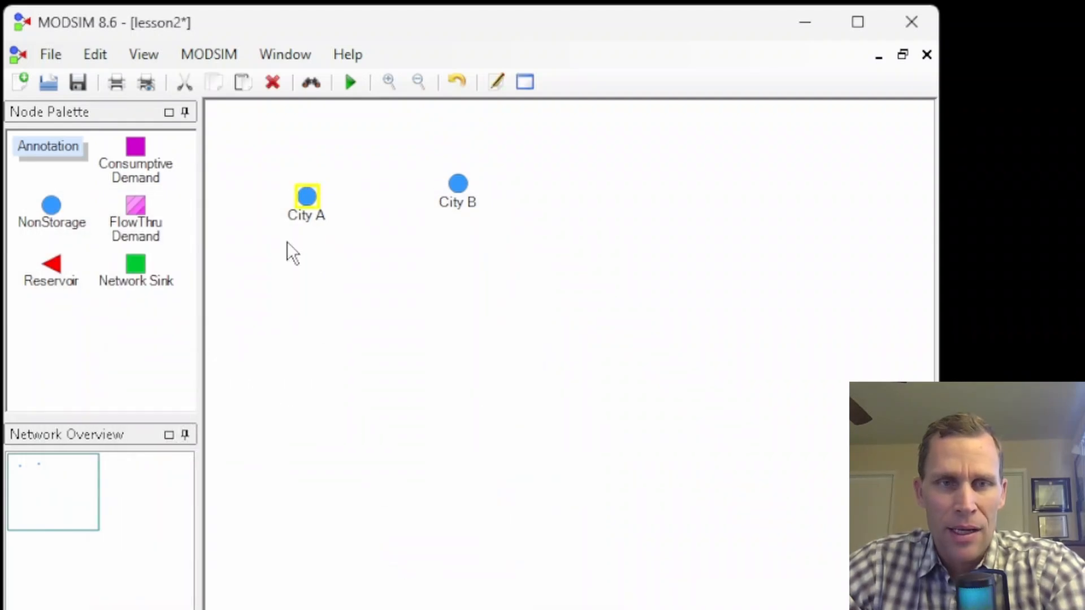
# Step: Try a node search by list without choosing any node, and cancel the search
pyautogui.click(95, 54)
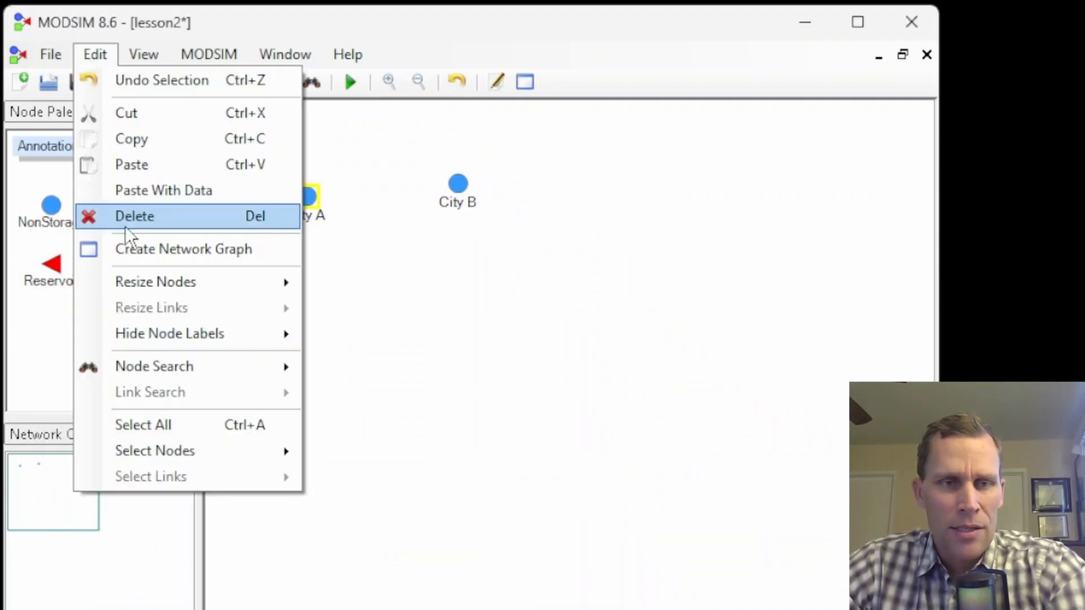
pyautogui.moveTo(161, 367)
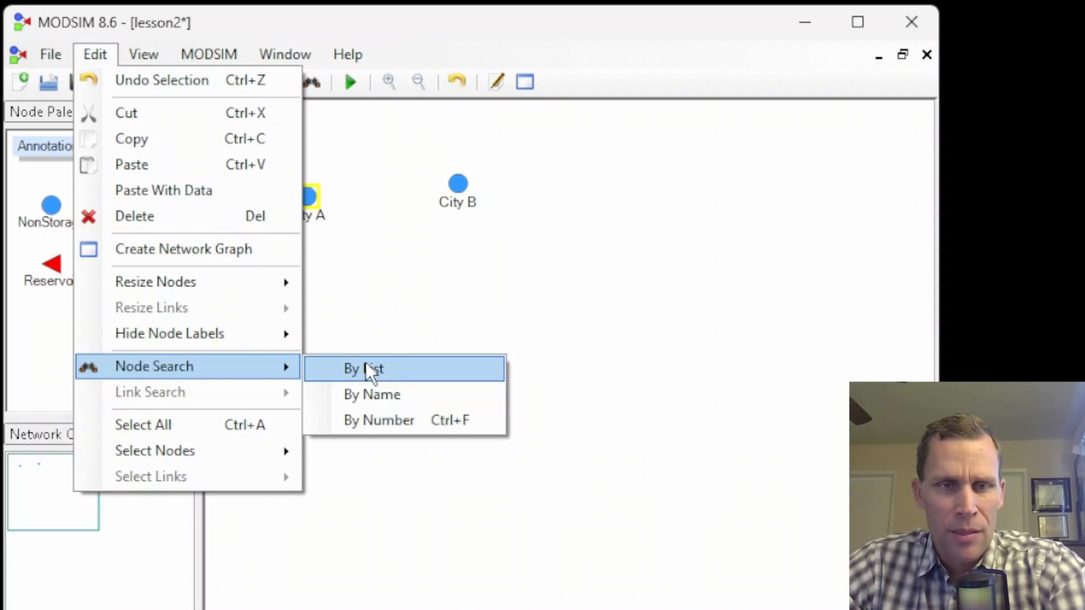
pyautogui.click(365, 366)
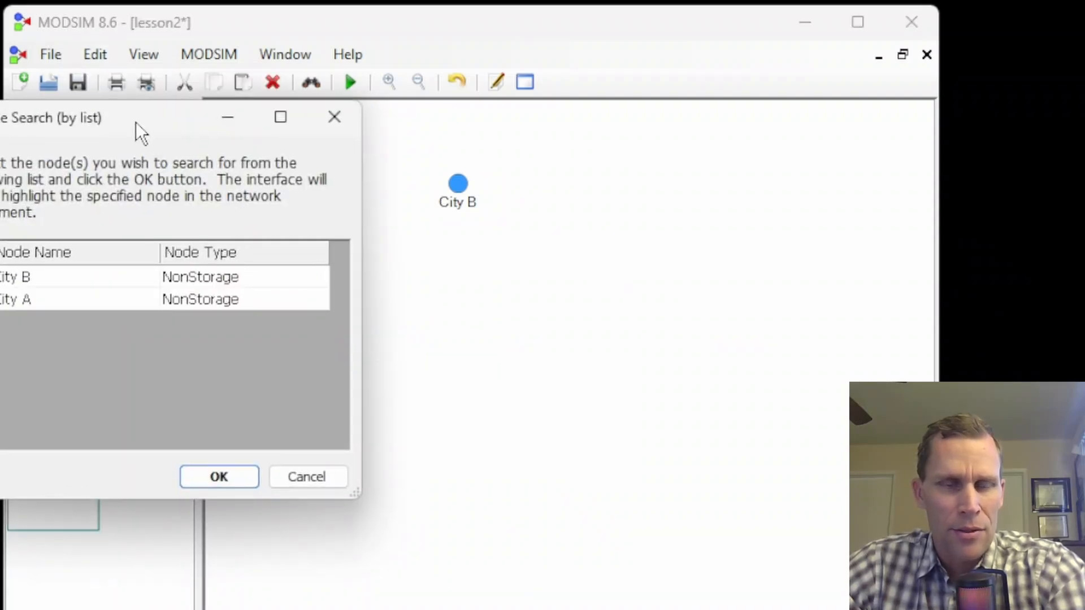
pyautogui.moveTo(136, 122); pyautogui.dragTo(284, 186)
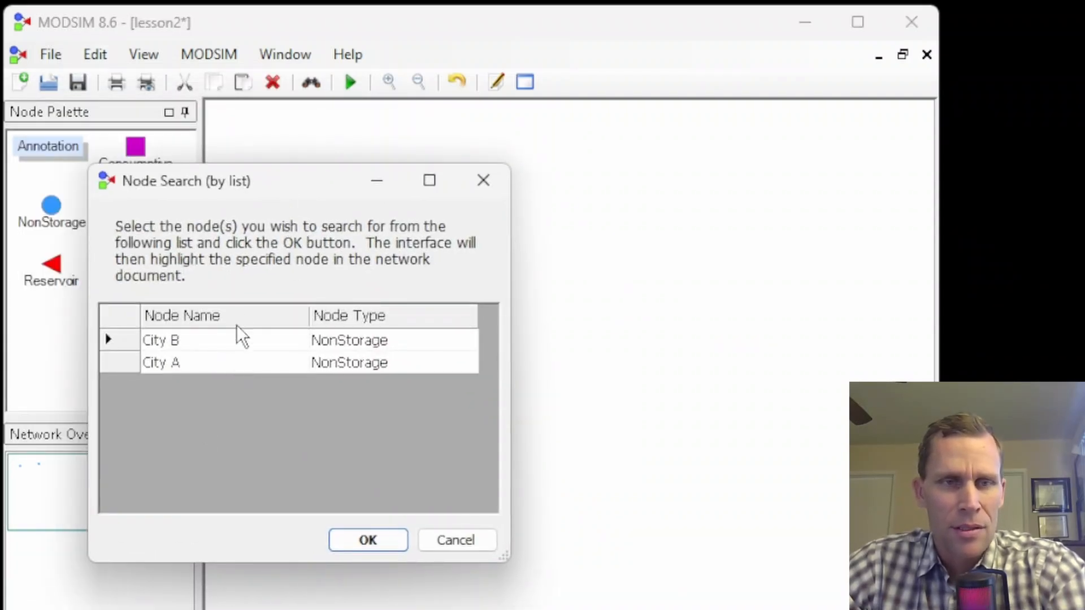
pyautogui.click(391, 543)
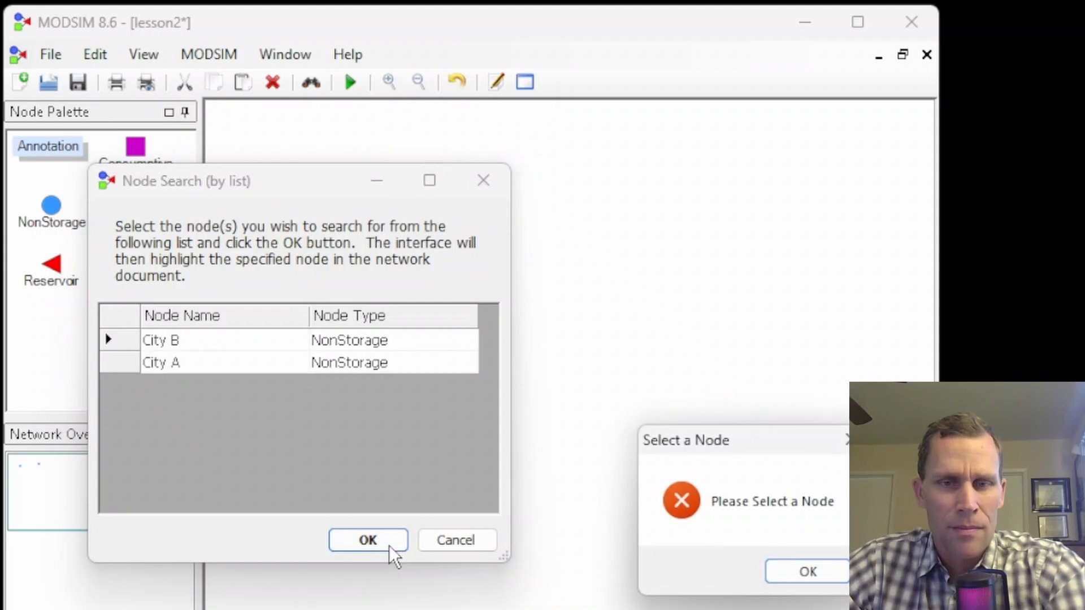
pyautogui.press('Return')
pyautogui.click(471, 540)
# Step: Select everything in the network, and apply the node selection option for all node types
pyautogui.click(95, 54)
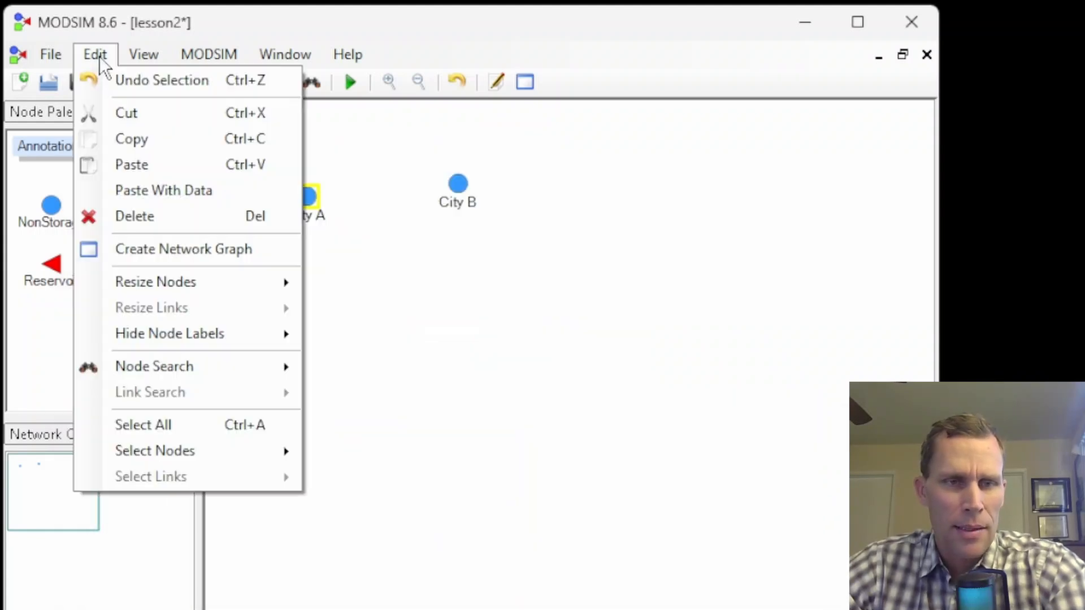
pyautogui.click(165, 431)
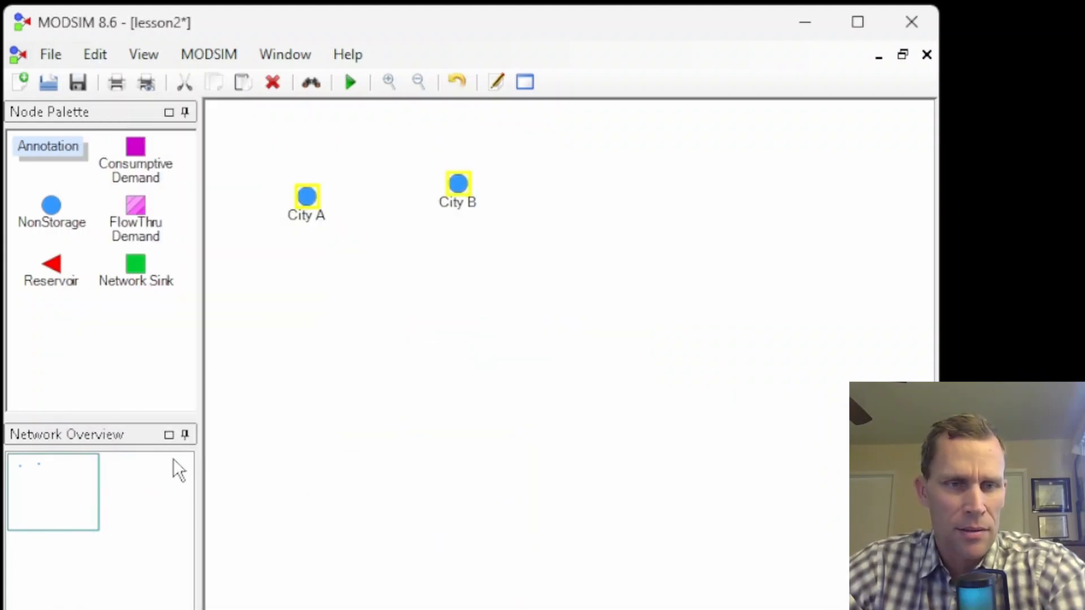
pyautogui.click(101, 52)
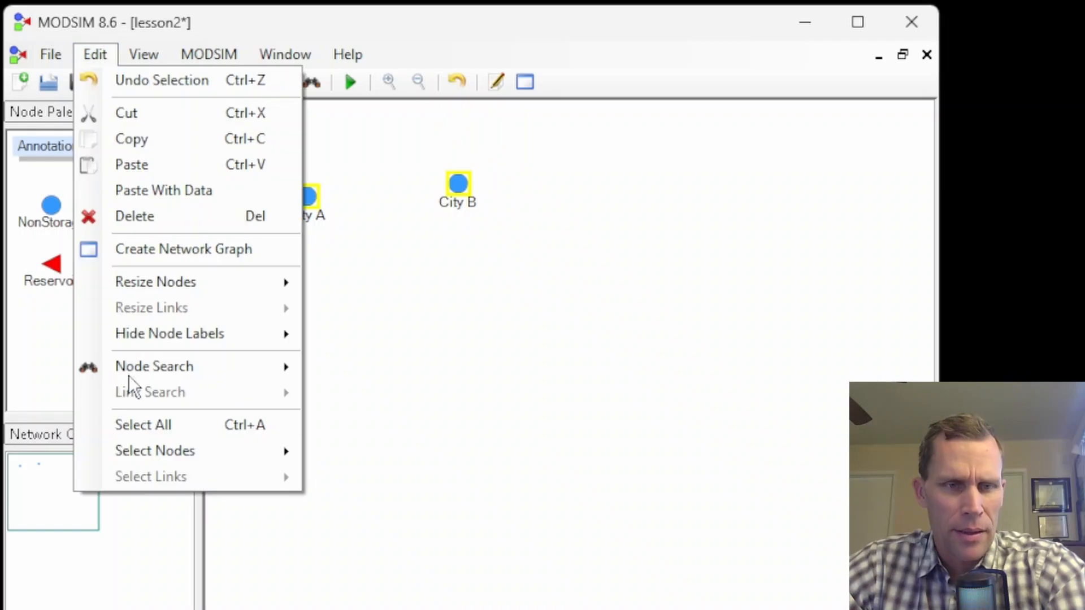
pyautogui.moveTo(164, 452)
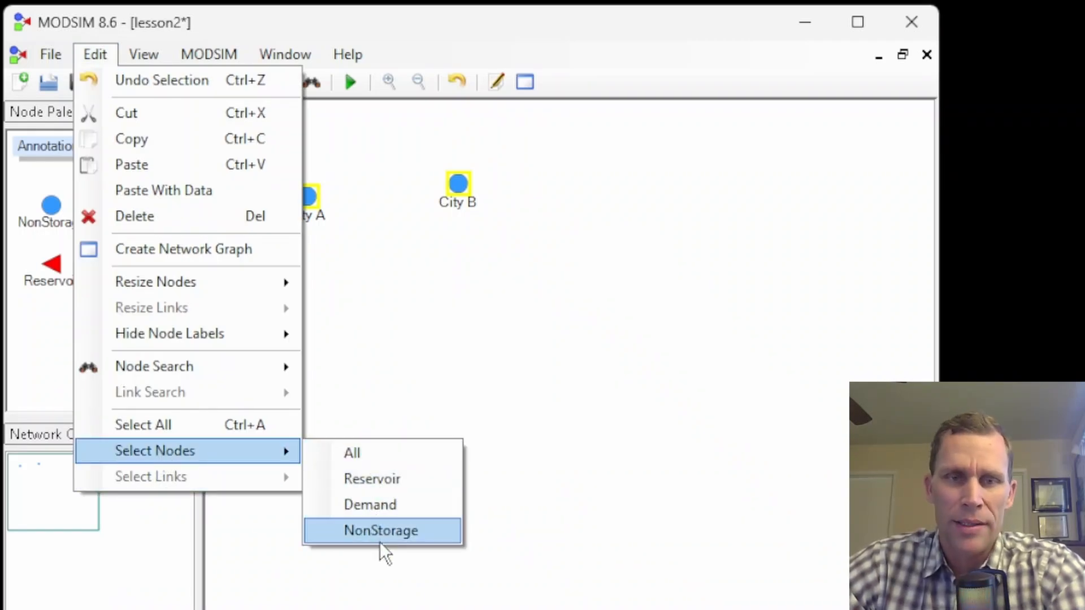
pyautogui.click(358, 451)
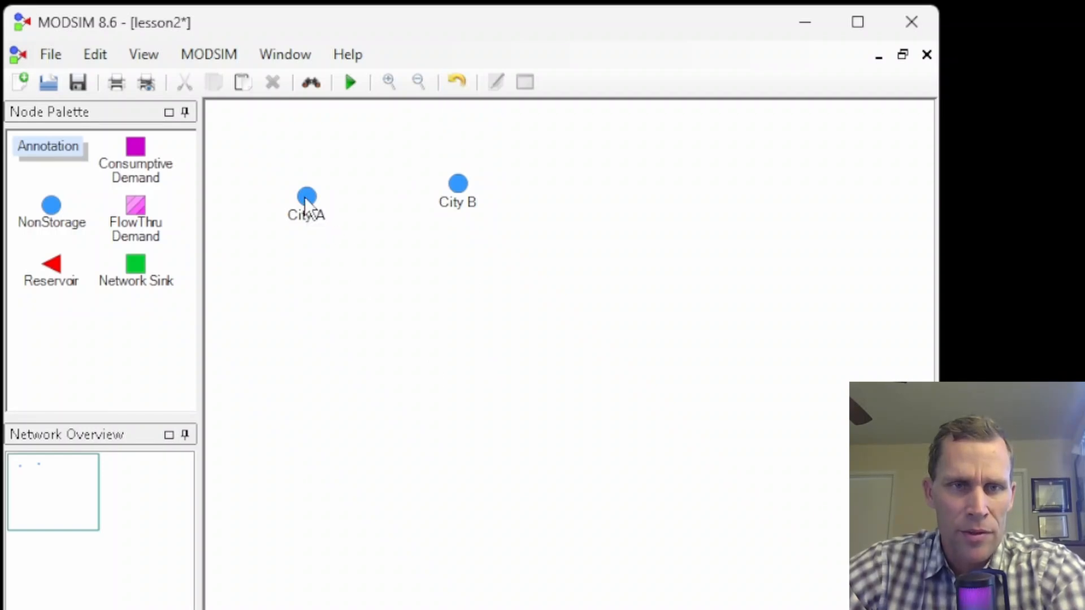
# Step: Move the City A node to a spot below and to the left of City B, and undo the move
pyautogui.moveTo(304, 197); pyautogui.dragTo(379, 308)
pyautogui.click(456, 82)
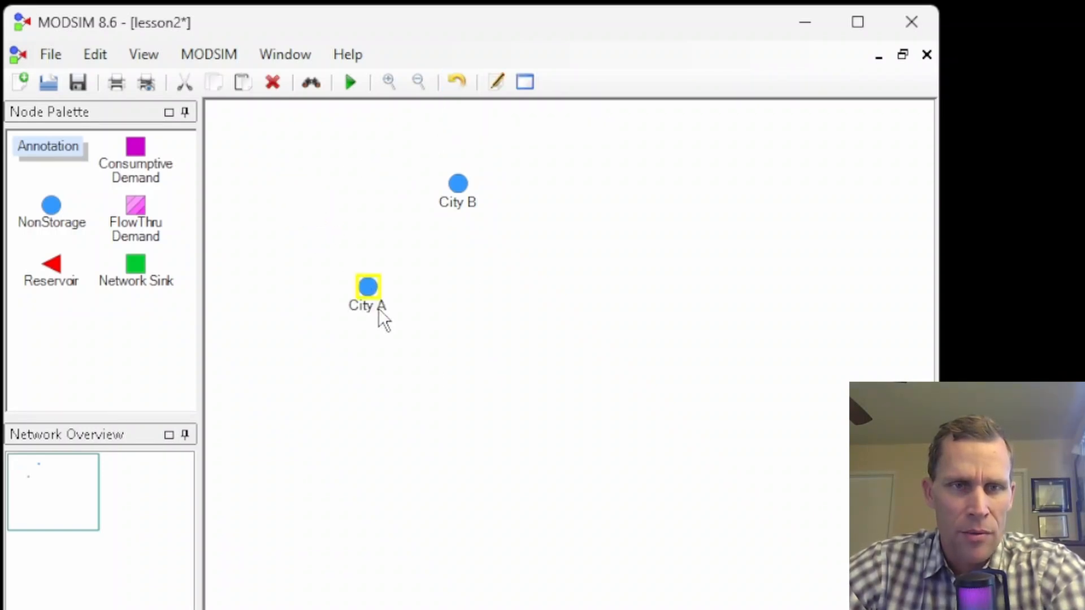
pyautogui.click(456, 78)
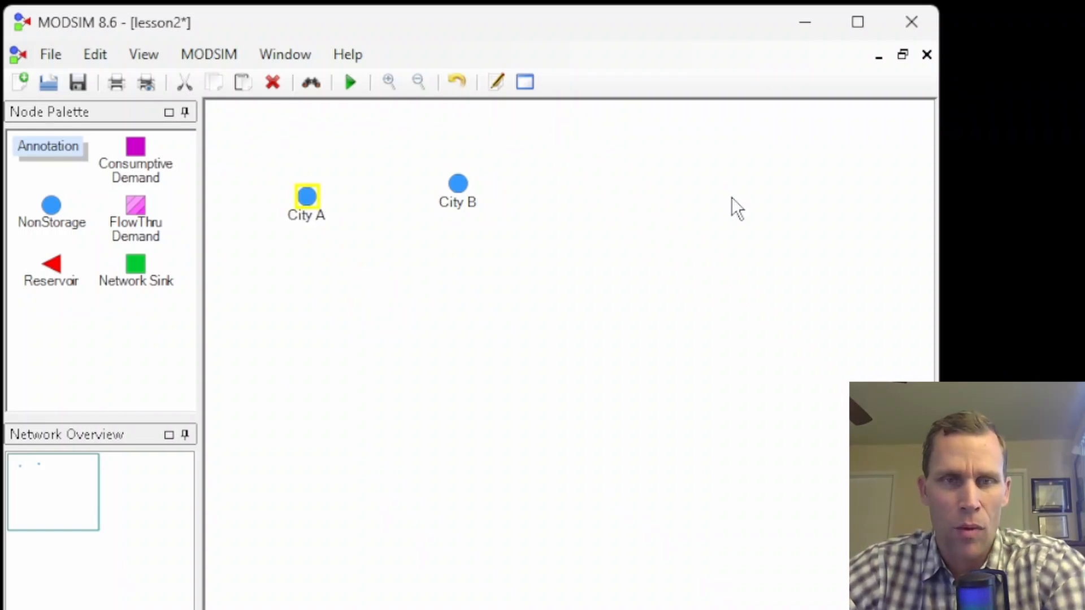
# Step: Redo the move of the City A node and clear the selection
pyautogui.hotkey('ctrl', 'y')
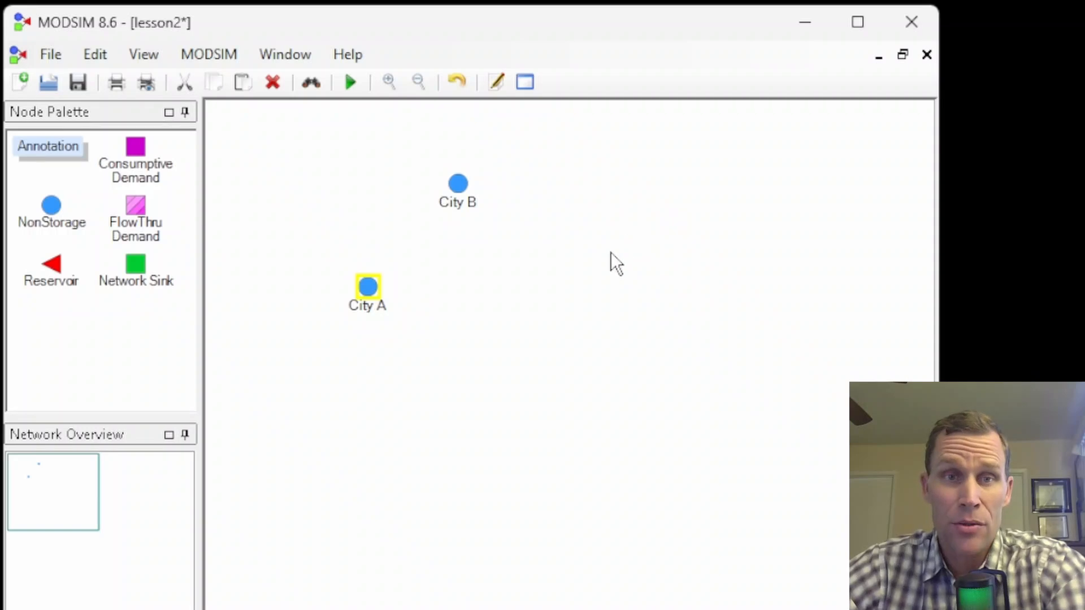
pyautogui.click(412, 295)
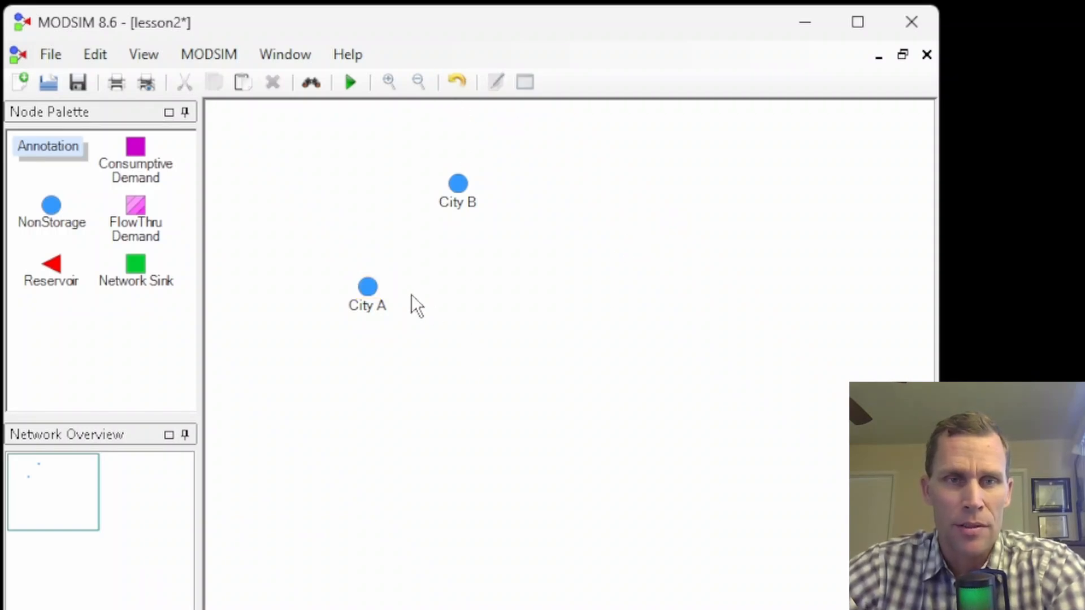
# Step: Move the City A node back up to the left of City B, nearly level with it, and deselect it
pyautogui.moveTo(366, 292); pyautogui.dragTo(323, 238)
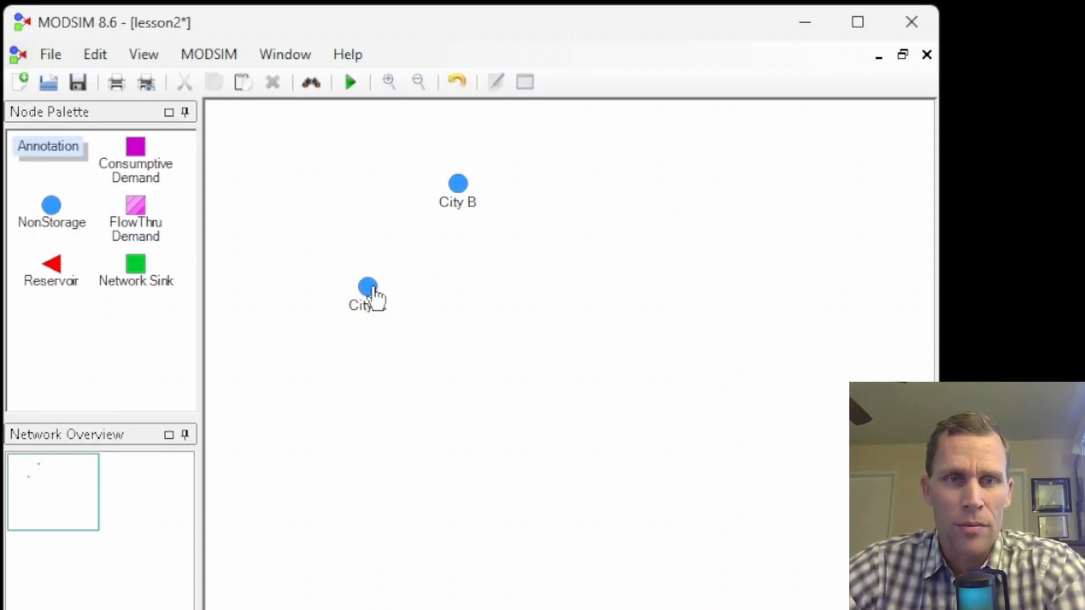
pyautogui.click(368, 289)
pyautogui.moveTo(368, 289); pyautogui.dragTo(302, 202)
pyautogui.click(371, 253)
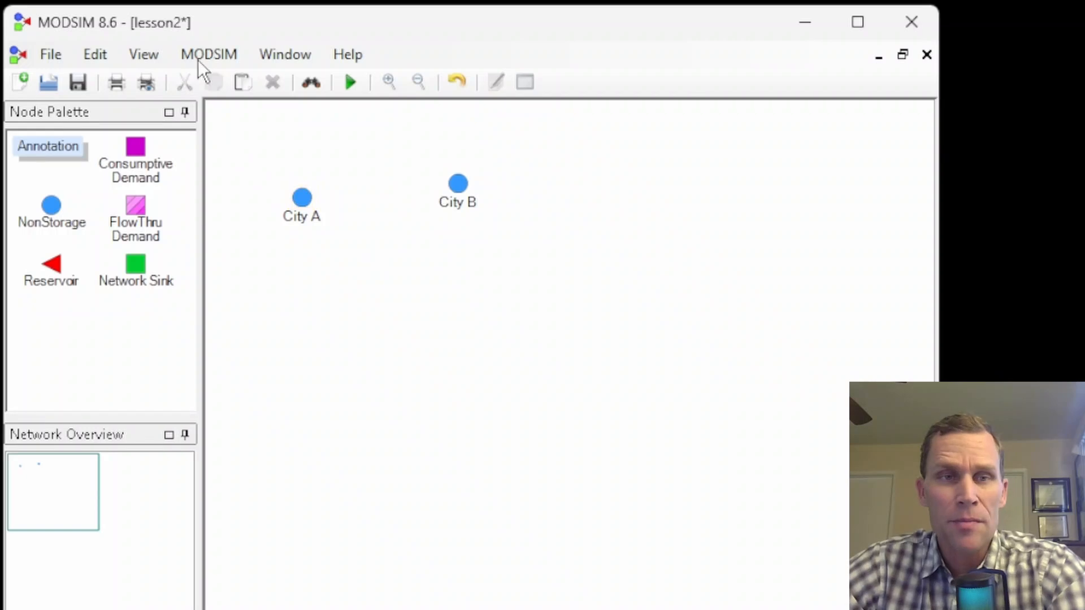
pyautogui.click(151, 56)
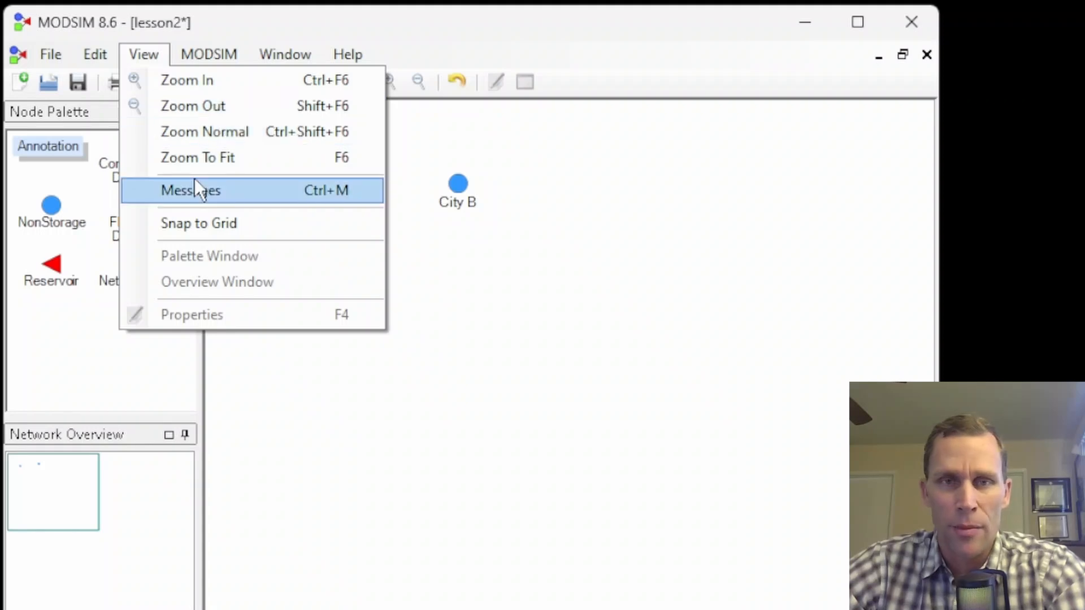
pyautogui.click(371, 21)
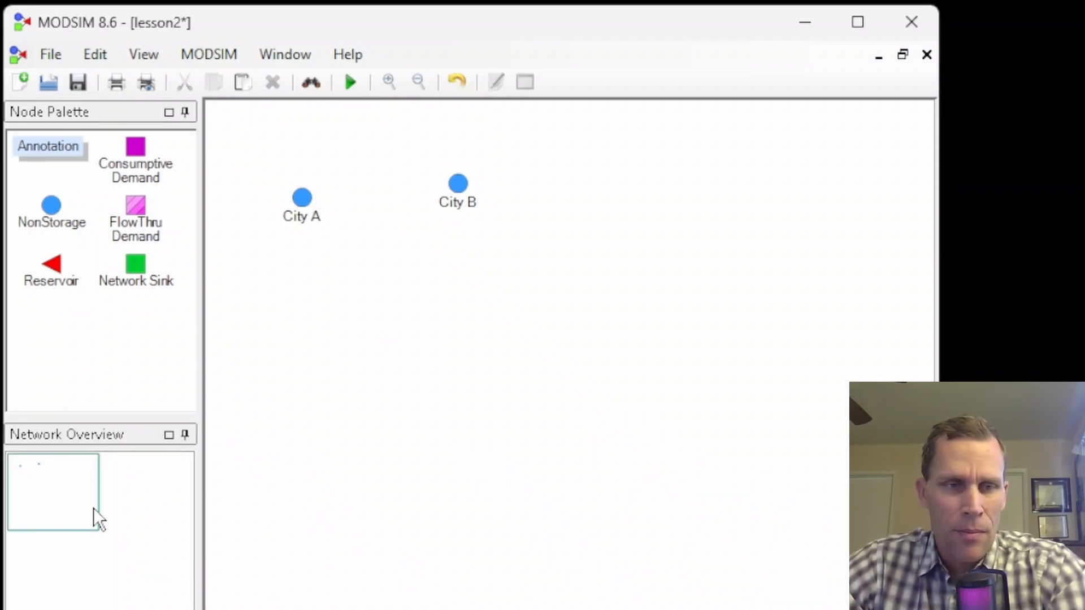
# Step: Enlarge the network view from the Network Overview, and zoom in one further level
pyautogui.click(52, 497)
pyautogui.scroll(3, 52, 496)
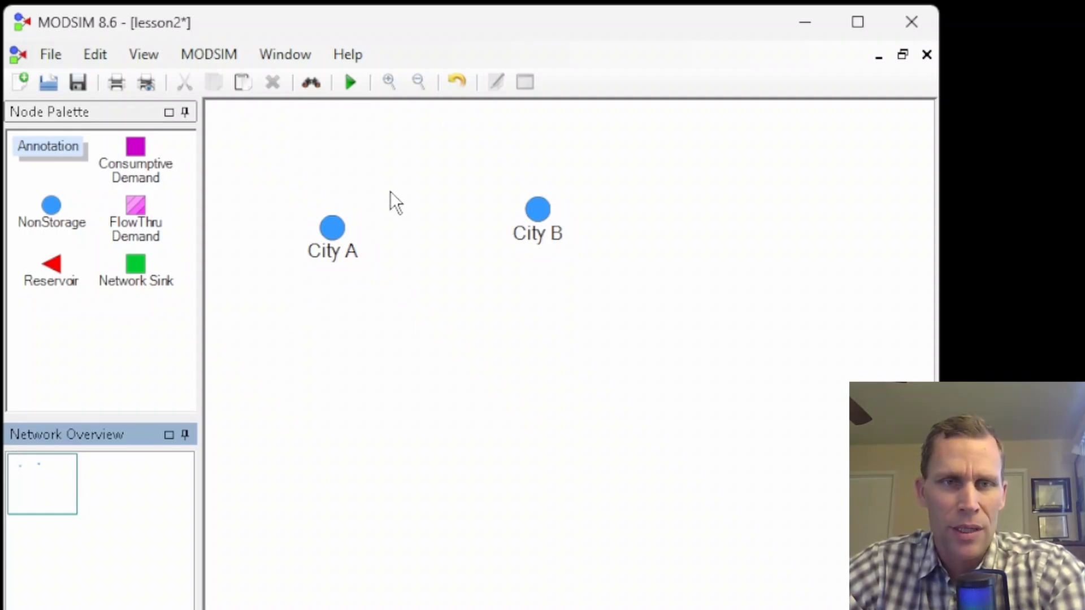
pyautogui.click(143, 55)
pyautogui.click(168, 79)
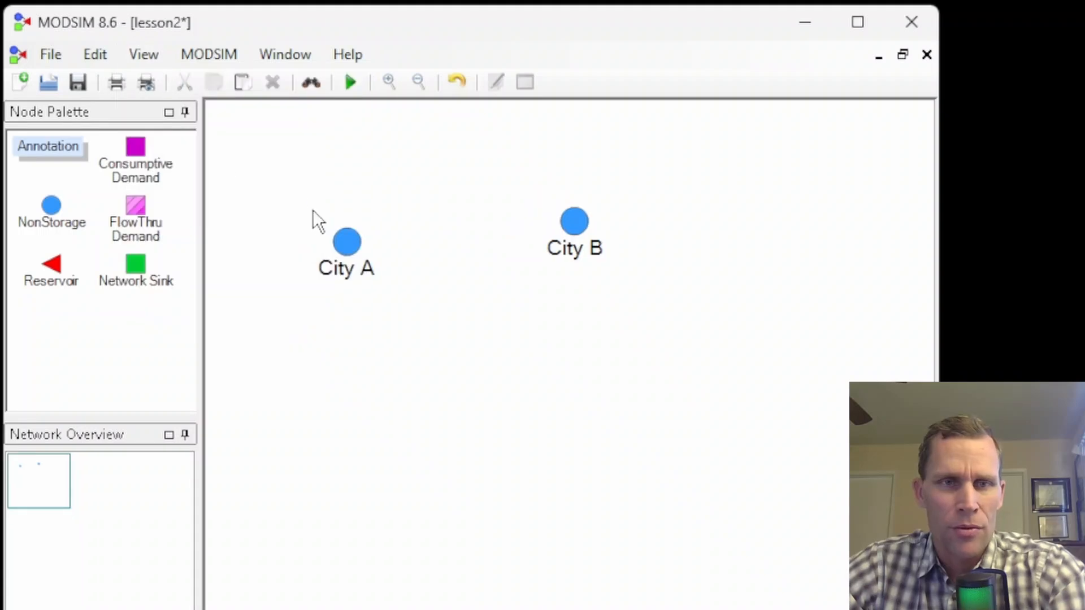
# Step: Zoom the network view out, apply Zoom To Fit, and zoom out once more
pyautogui.click(147, 55)
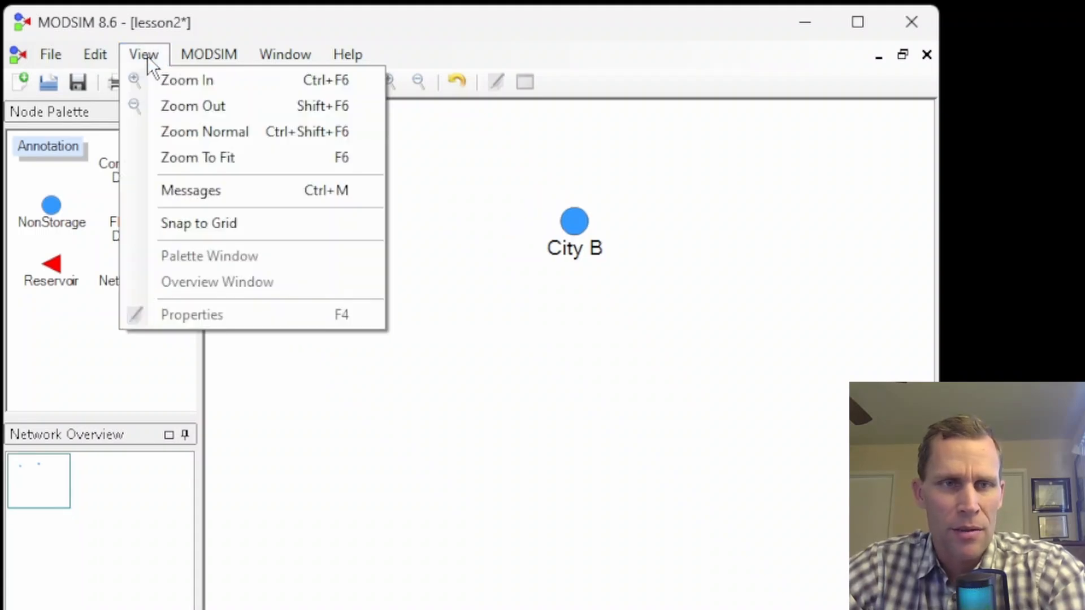
pyautogui.click(164, 106)
pyautogui.click(144, 56)
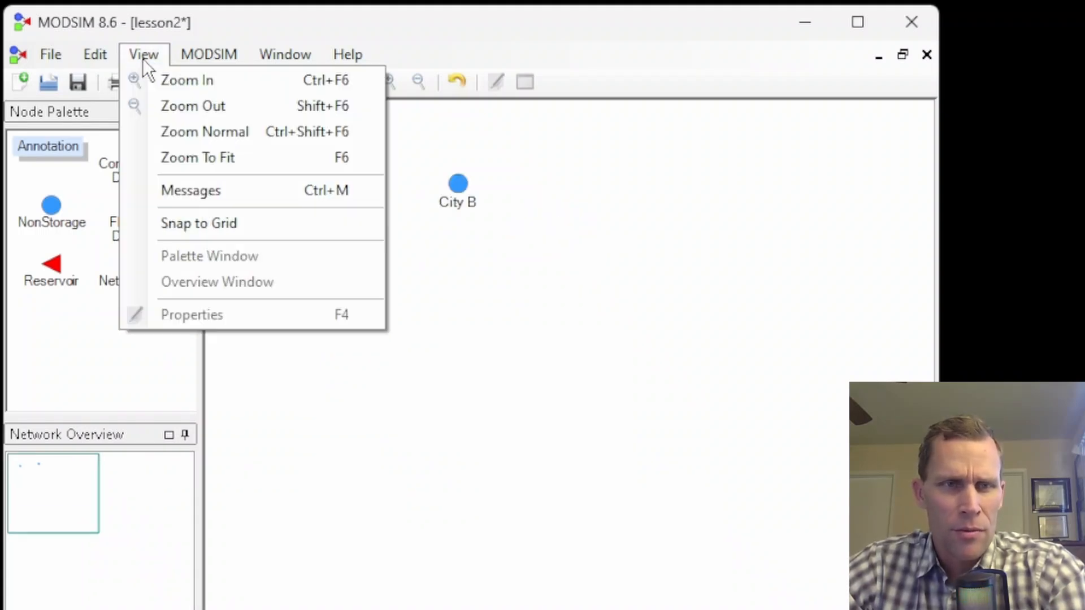
pyautogui.click(185, 158)
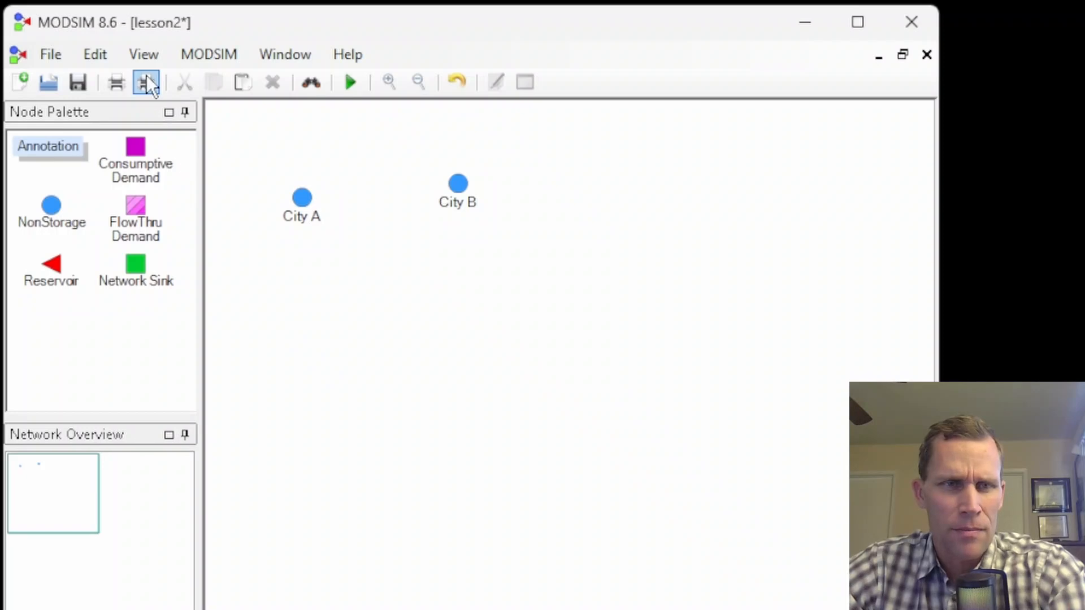
pyautogui.click(144, 54)
pyautogui.click(173, 107)
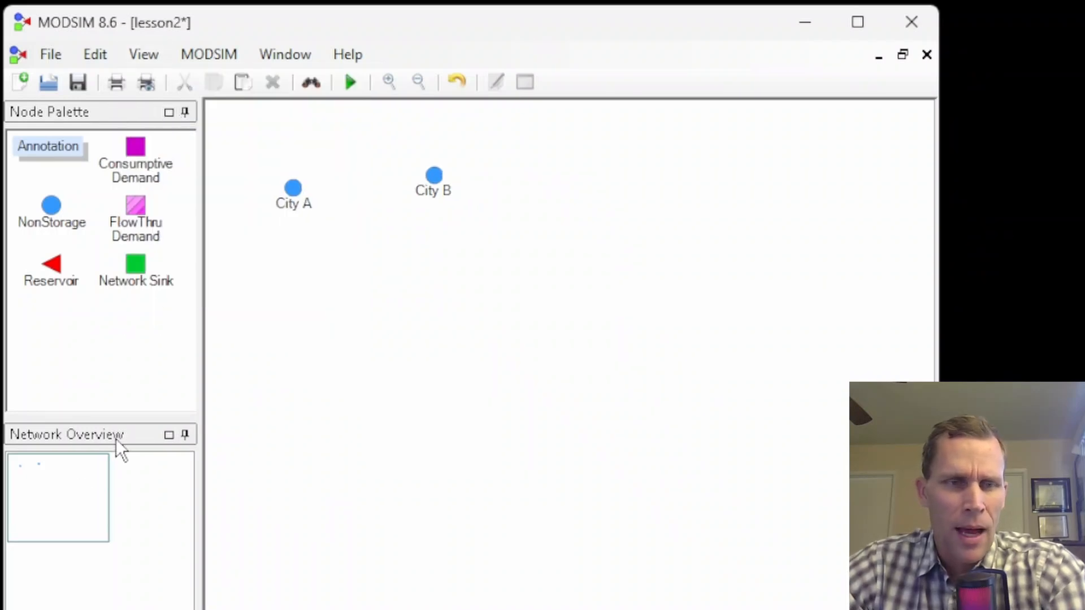
# Step: Rescale the network view by marking smaller and larger visible areas in the Network Overview
pyautogui.moveTo(76, 506); pyautogui.dragTo(26, 477)
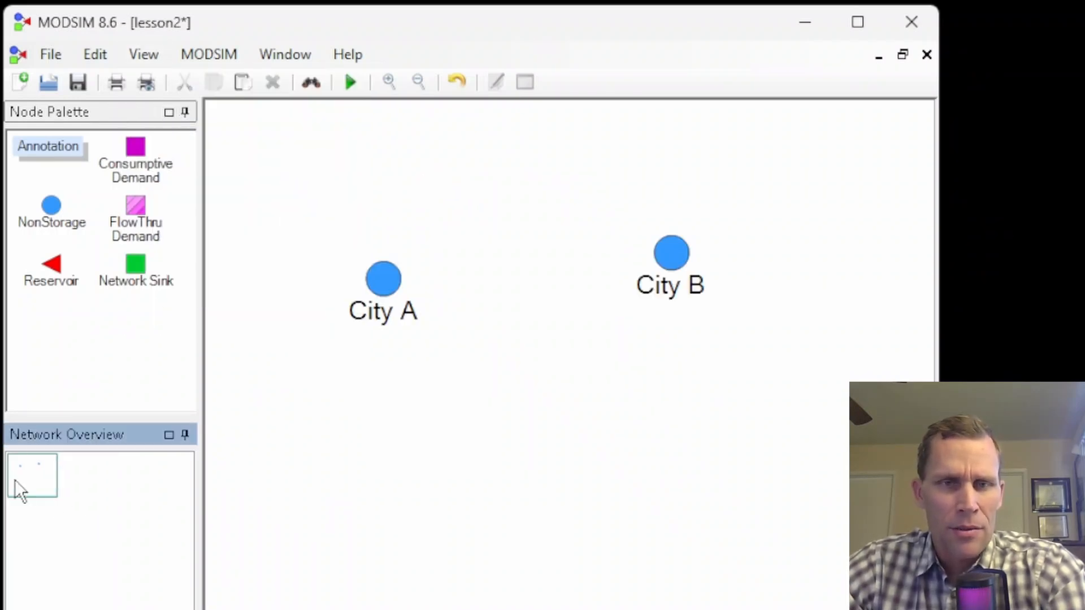
pyautogui.moveTo(106, 571); pyautogui.dragTo(155, 560)
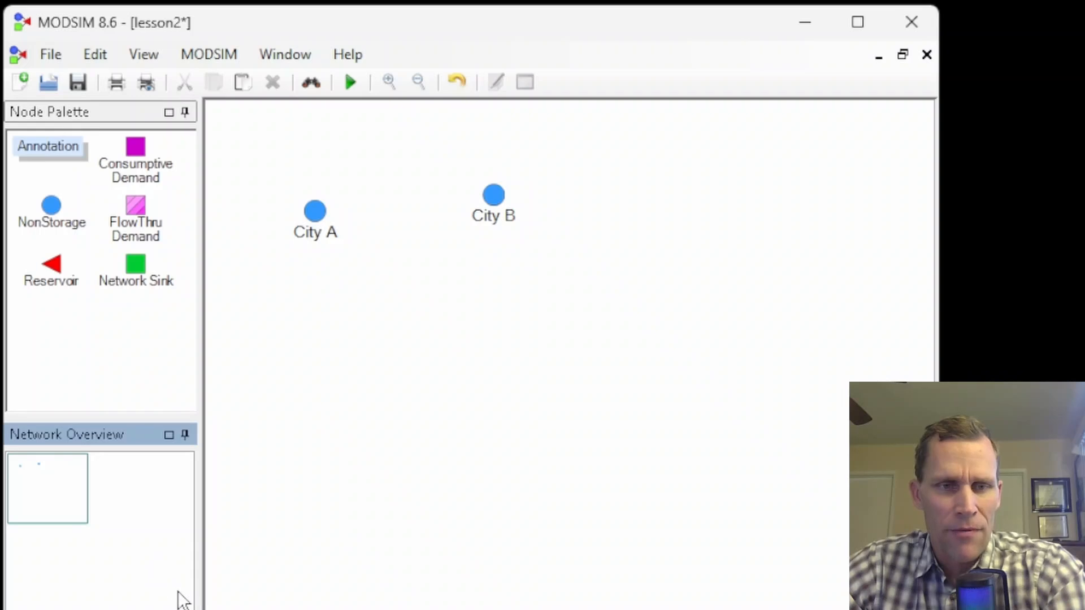
pyautogui.moveTo(180, 598); pyautogui.dragTo(8, 454)
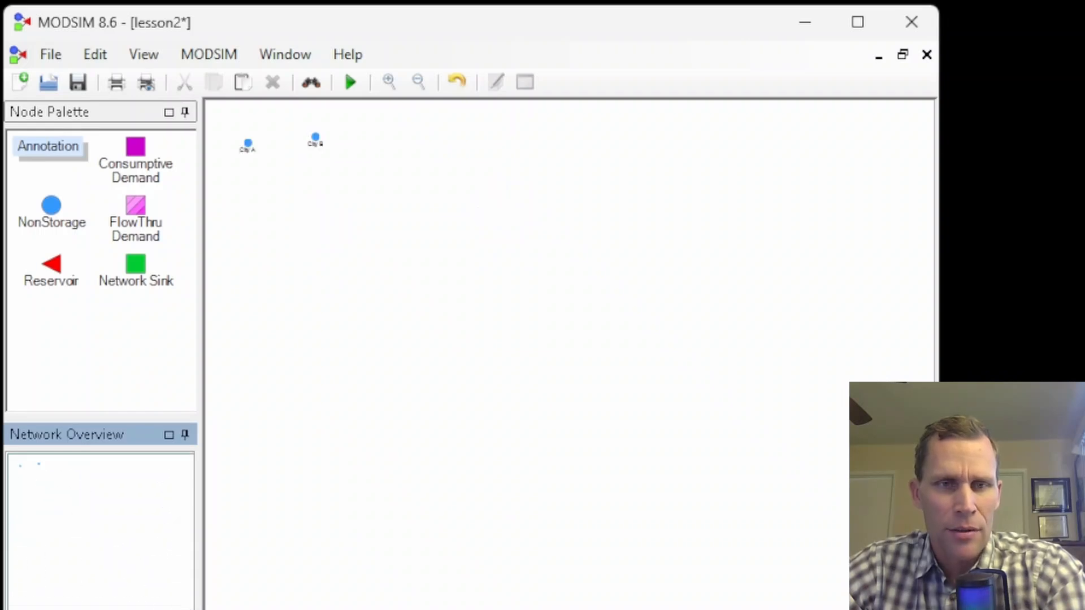
pyautogui.moveTo(98, 508); pyautogui.dragTo(8, 453)
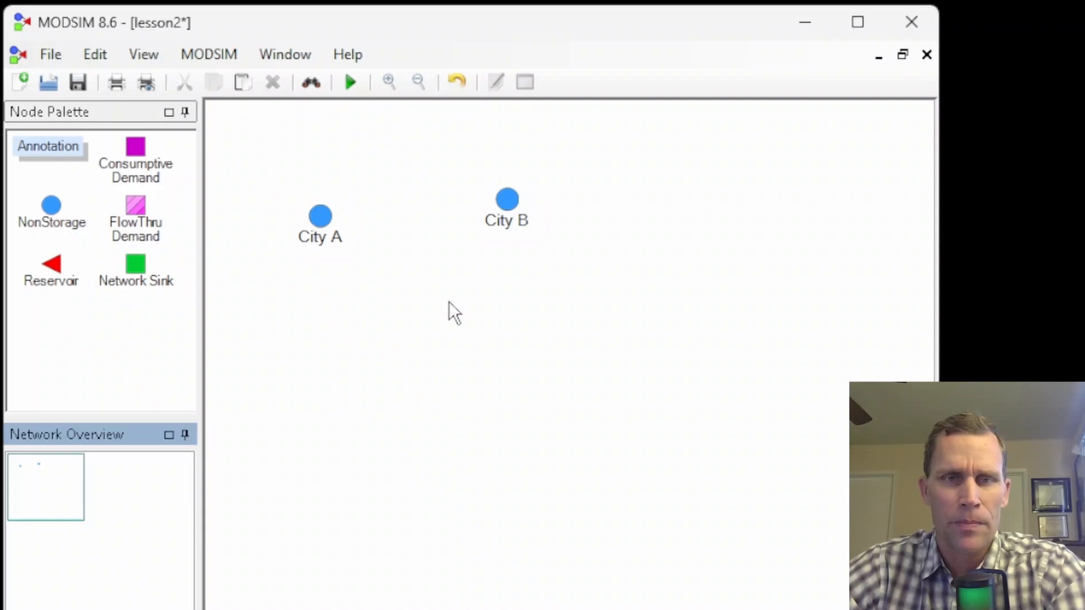
# Step: View City A's node properties directly from the node in the network, and close them without changes
pyautogui.click(320, 217)
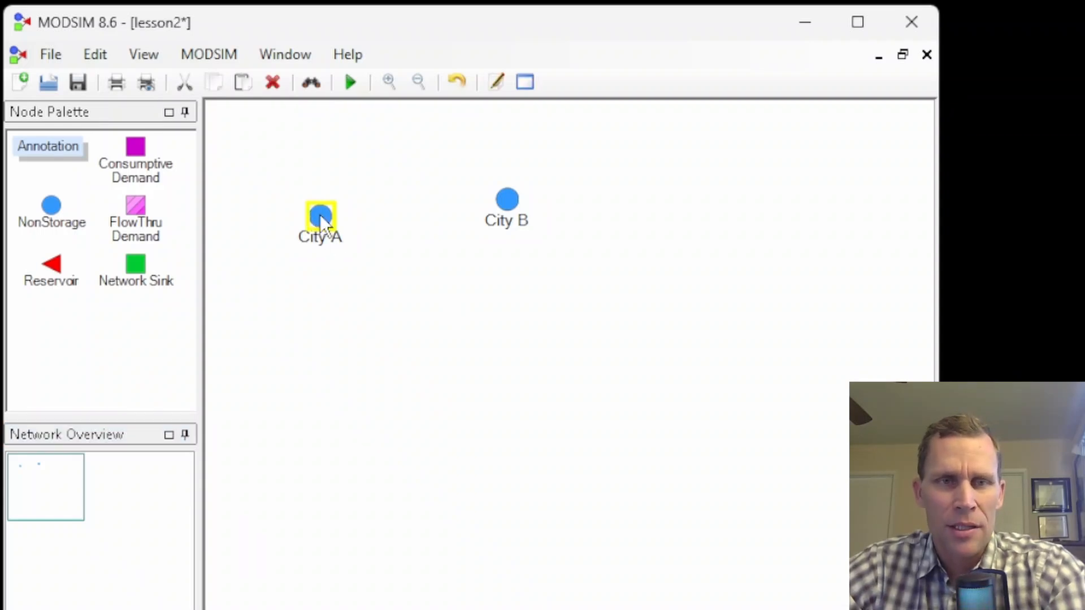
pyautogui.rightClick(320, 214)
pyautogui.click(390, 403)
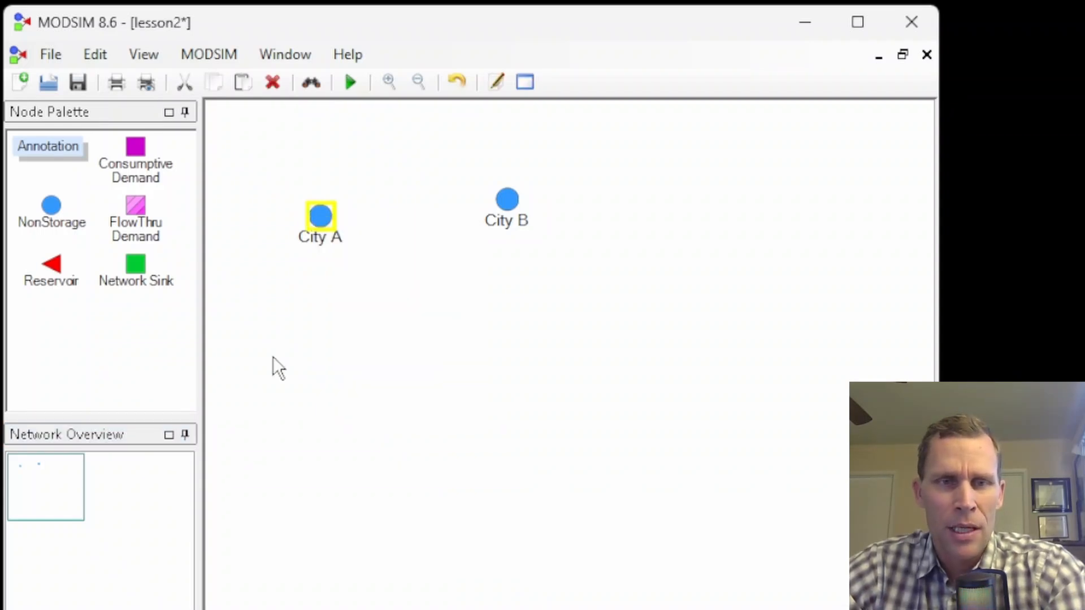
pyautogui.click(273, 357)
pyautogui.doubleClick(319, 212)
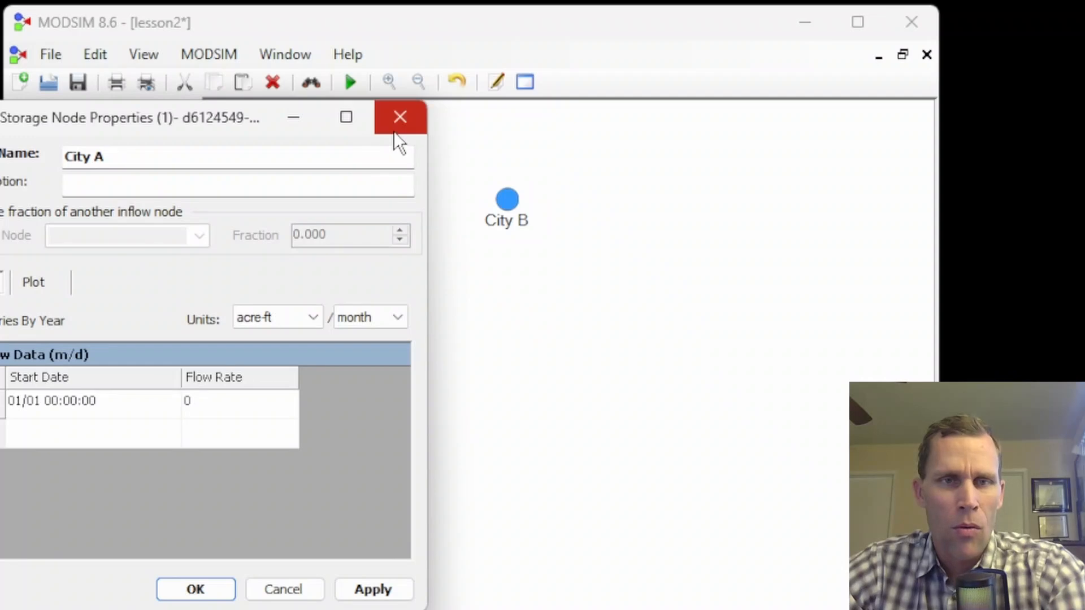
pyautogui.click(395, 132)
# Step: Reopen City A's properties with the Properties view command, close them without changes, and clear the selection
pyautogui.click(148, 60)
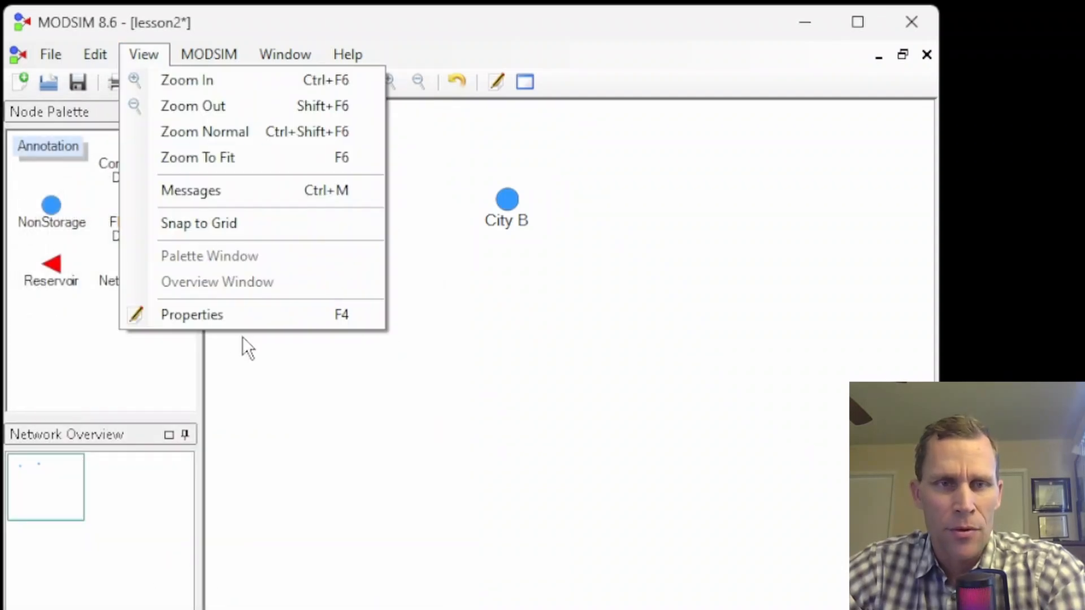
pyautogui.click(212, 318)
pyautogui.moveTo(136, 120); pyautogui.dragTo(275, 108)
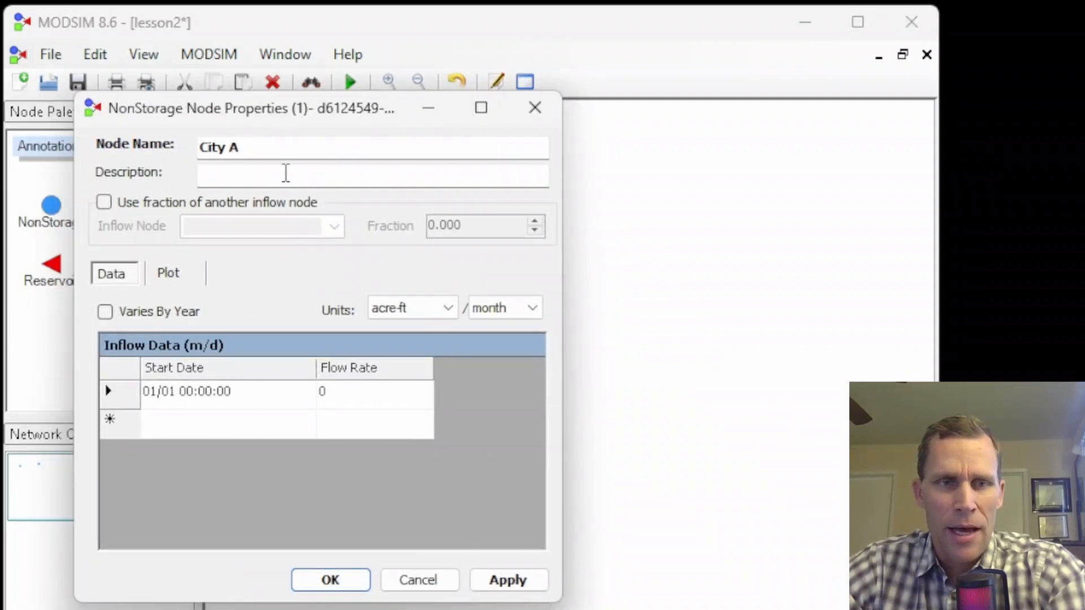
pyautogui.click(534, 107)
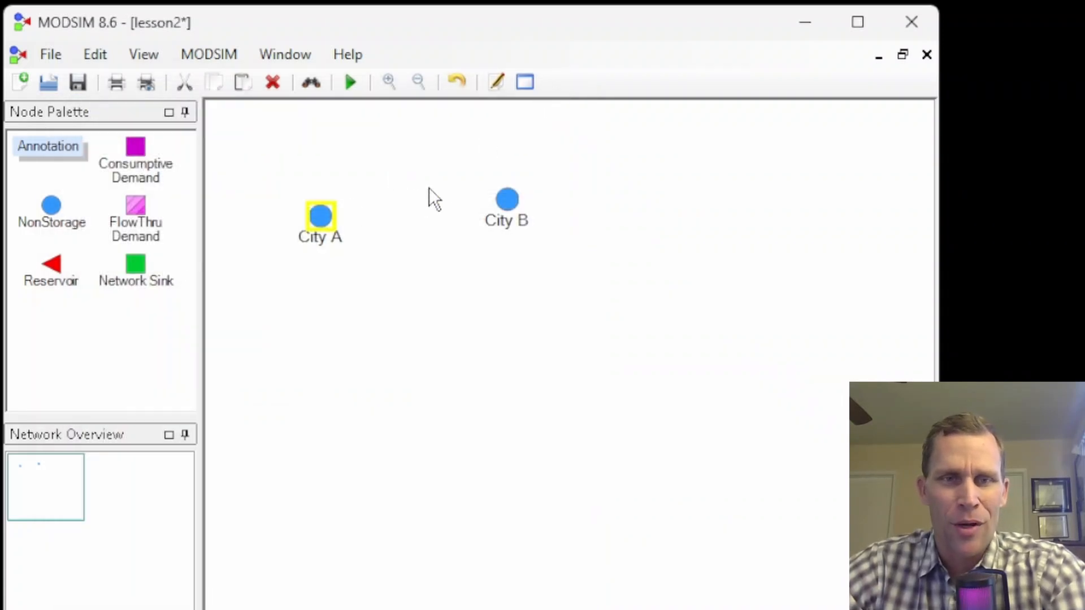
pyautogui.click(500, 175)
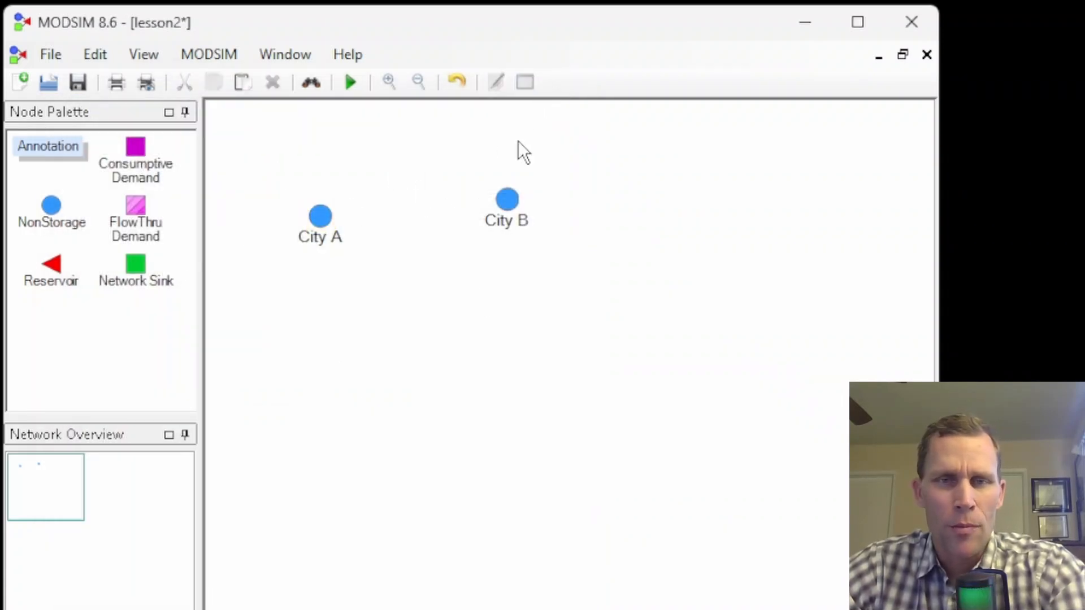
# Step: Select City A and City B together, view both nodes' properties, and close them without changes
pyautogui.moveTo(606, 304); pyautogui.dragTo(222, 150)
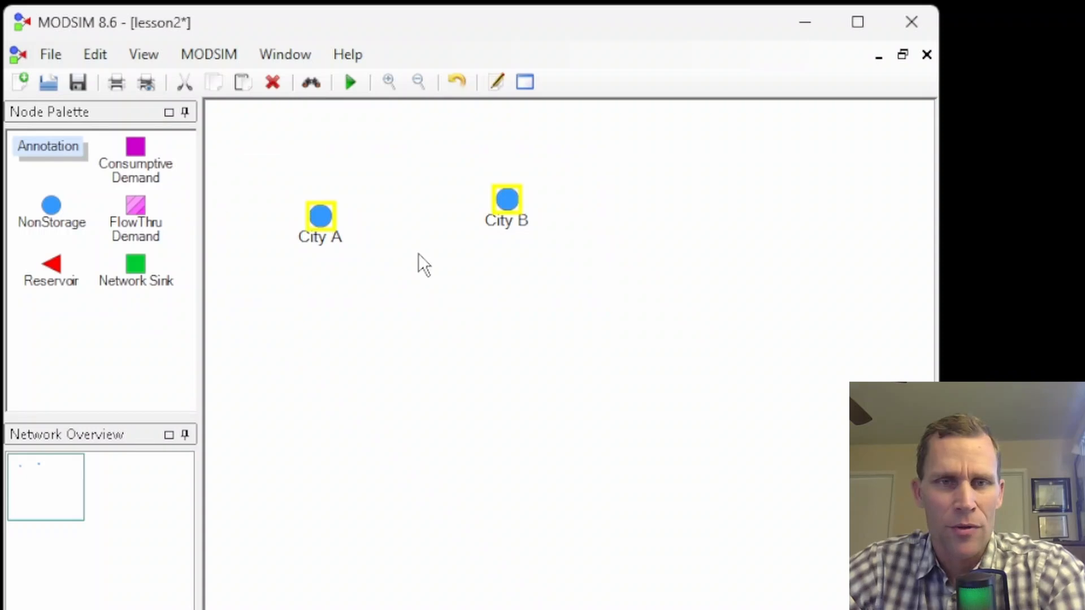
pyautogui.click(146, 59)
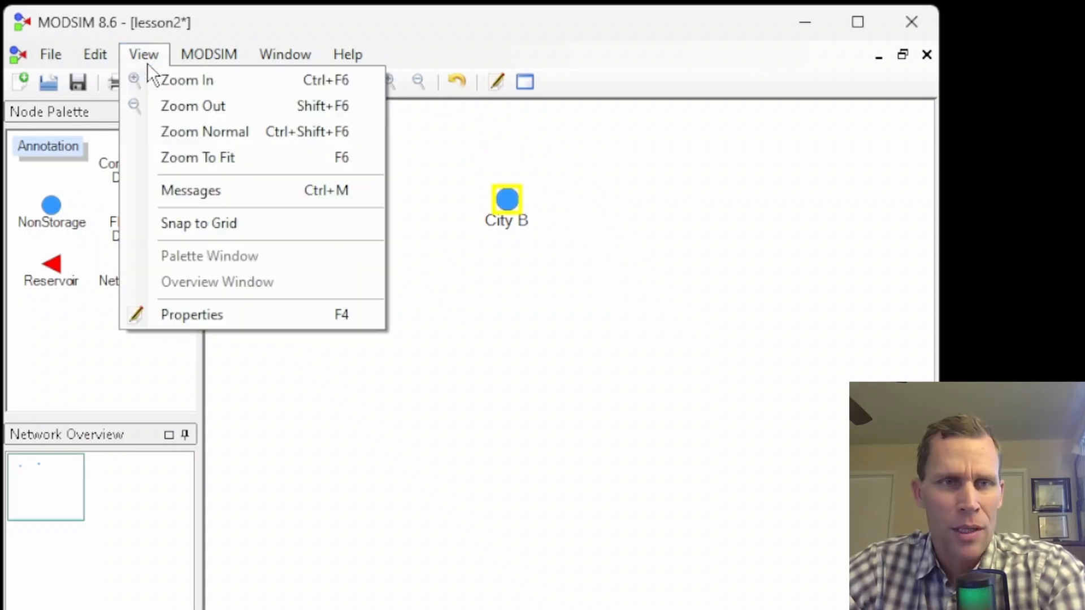
pyautogui.click(234, 315)
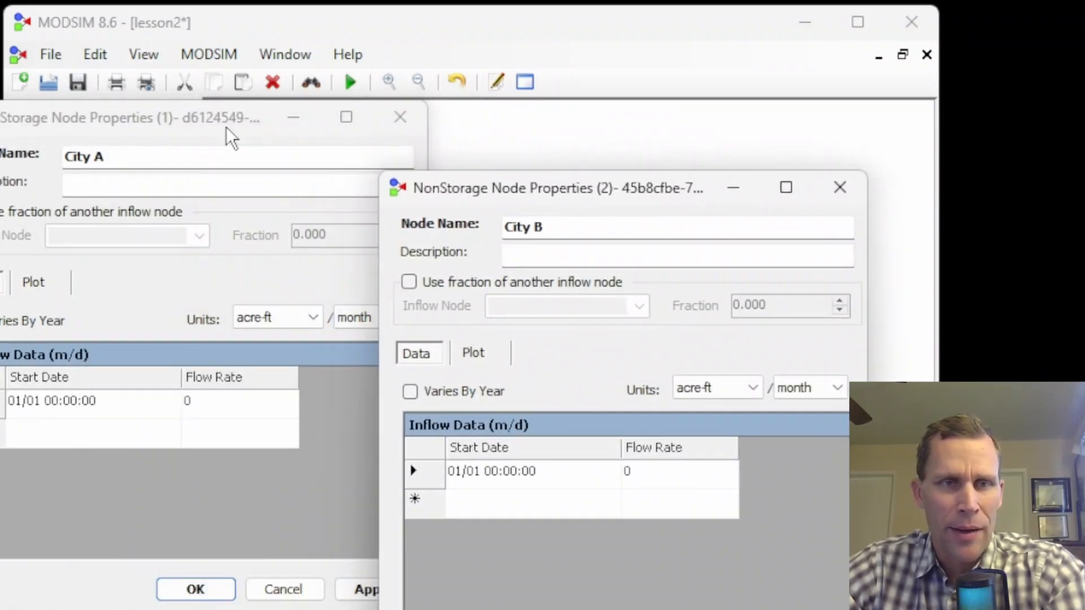
pyautogui.moveTo(131, 110); pyautogui.dragTo(213, 116)
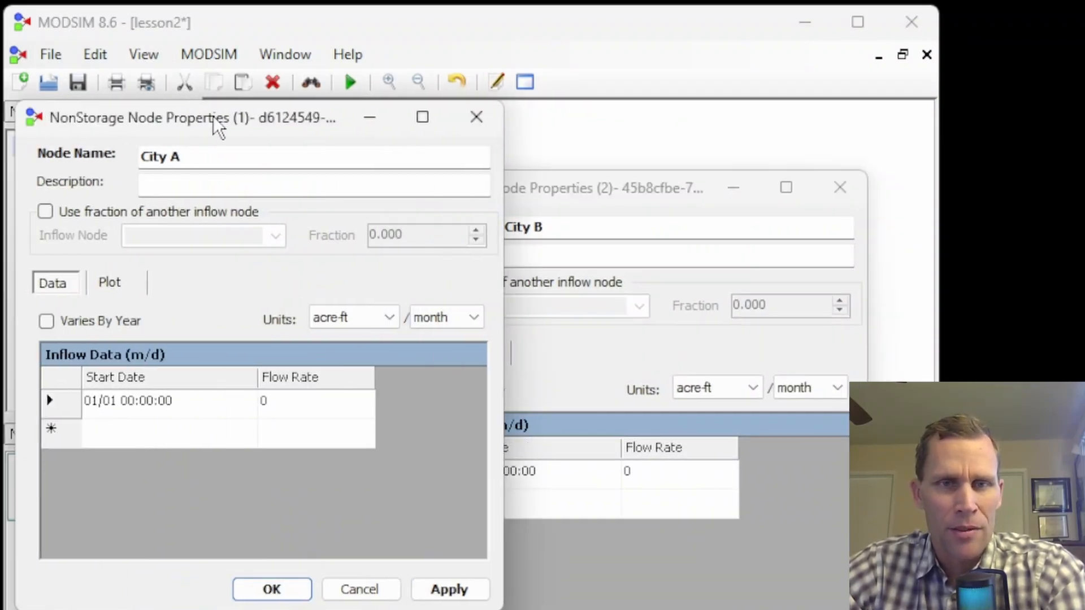
pyautogui.click(480, 117)
pyautogui.click(841, 188)
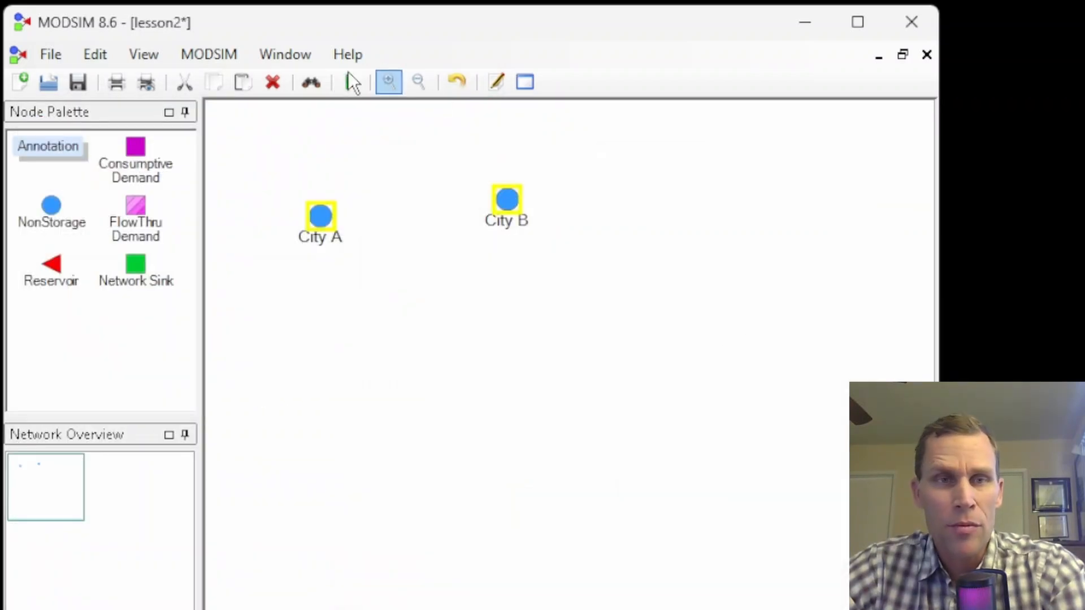
# Step: Open the Network Settings for lesson2 and review the precision and unit type, keeping English units
pyautogui.click(191, 59)
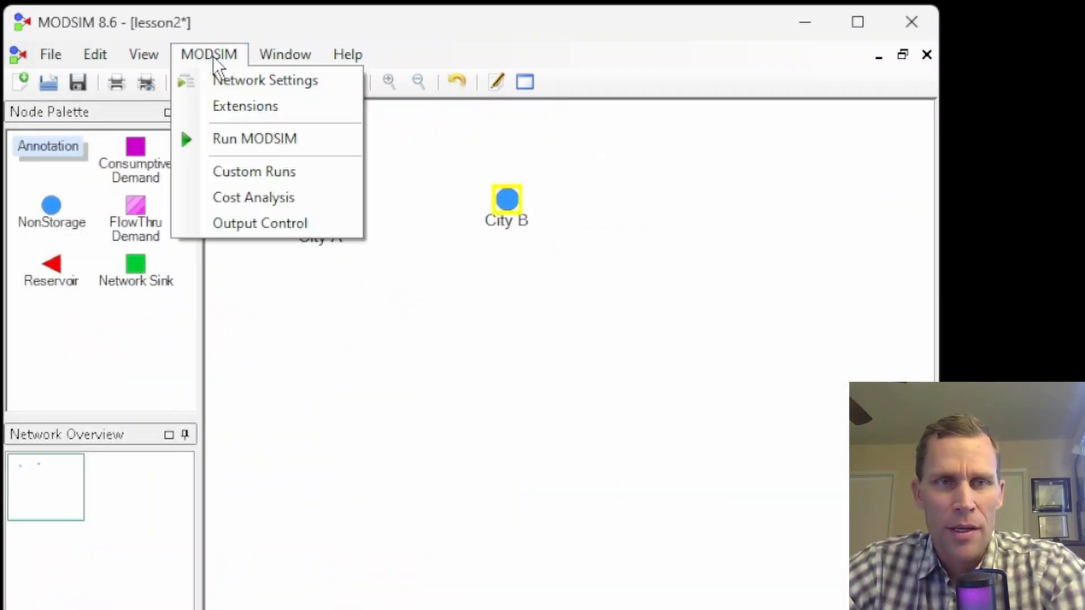
pyautogui.click(239, 84)
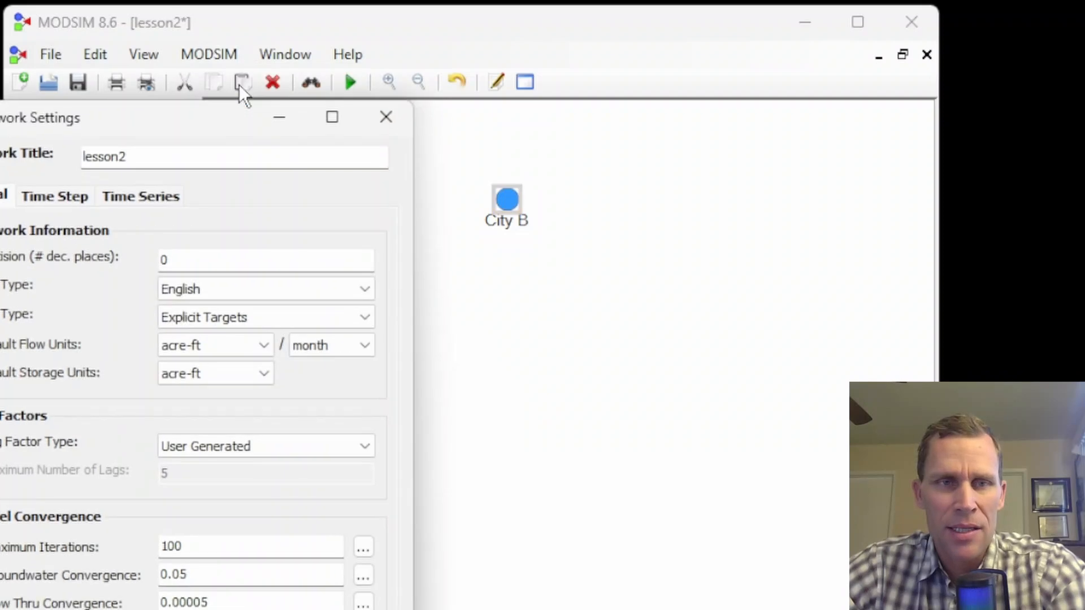
pyautogui.moveTo(211, 124); pyautogui.dragTo(311, 33)
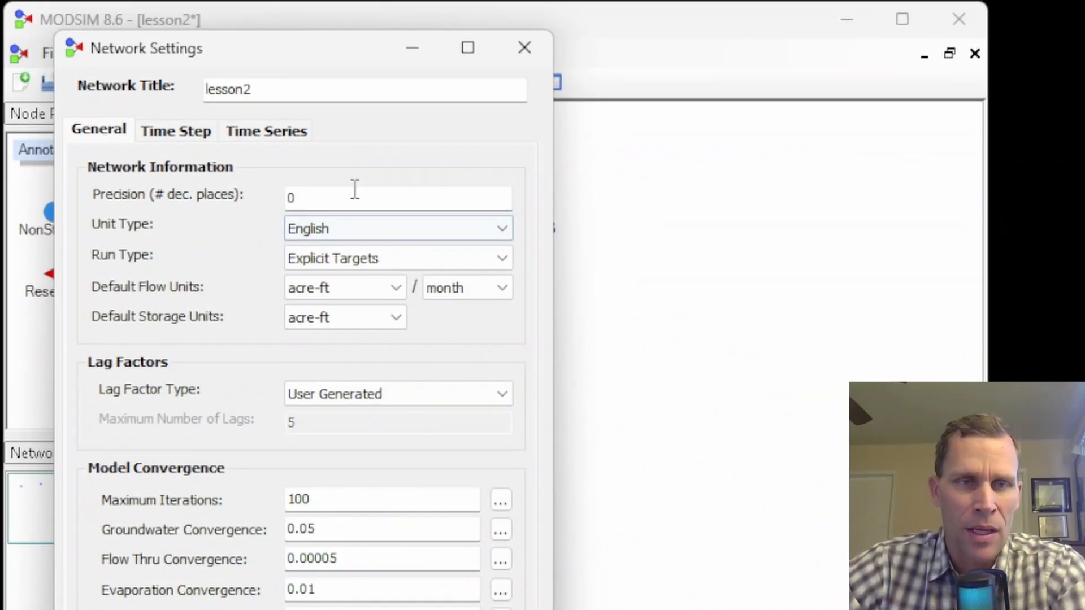
pyautogui.moveTo(305, 191); pyautogui.dragTo(249, 205)
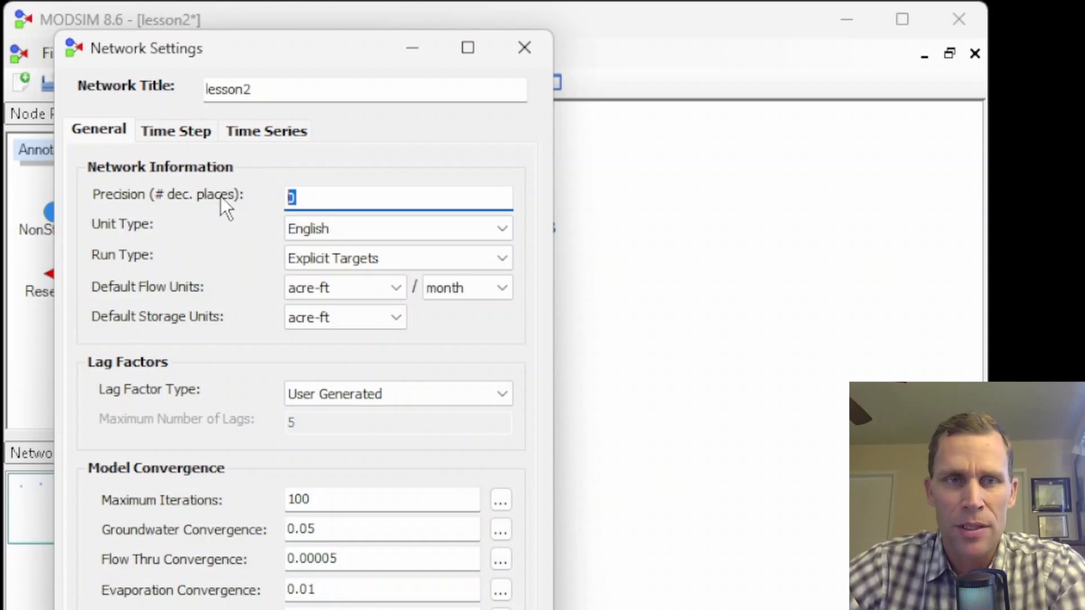
pyautogui.click(316, 228)
pyautogui.click(352, 248)
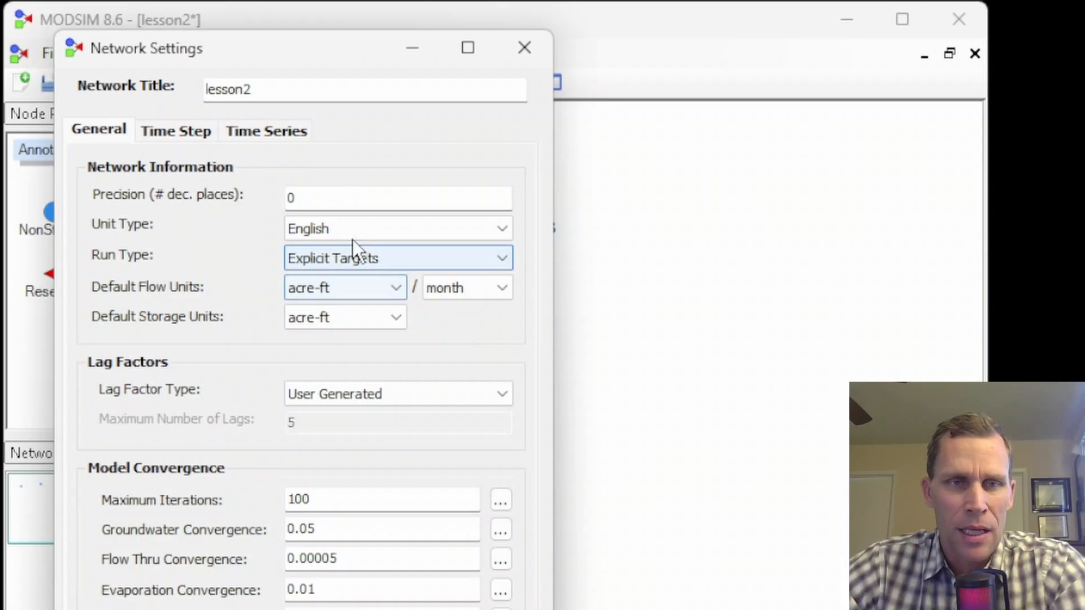
# Step: Switch the unit type to Metric, read its unit information, and dismiss the message
pyautogui.click(351, 232)
pyautogui.click(366, 265)
pyautogui.moveTo(697, 424); pyautogui.dragTo(216, 251)
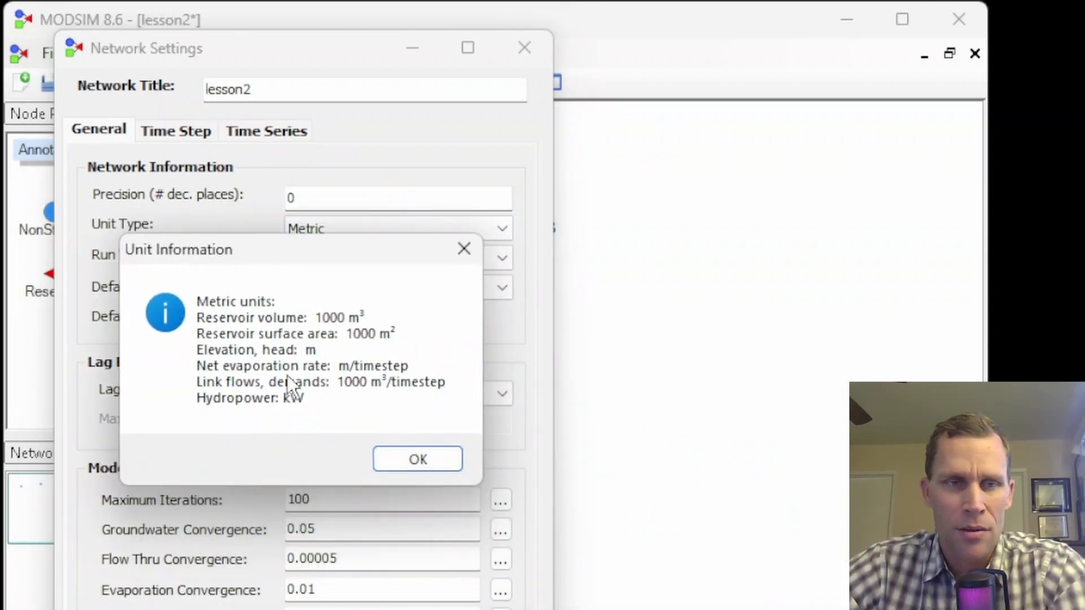
pyautogui.click(404, 459)
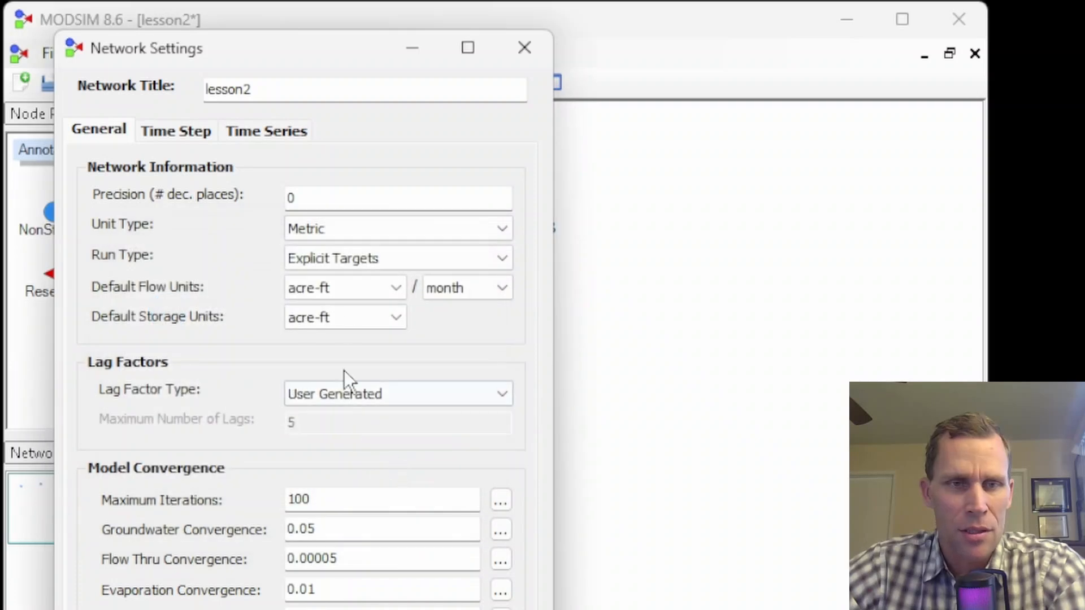
# Step: Return the unit type to English, read its unit information, and dismiss the message
pyautogui.click(320, 229)
pyautogui.click(329, 252)
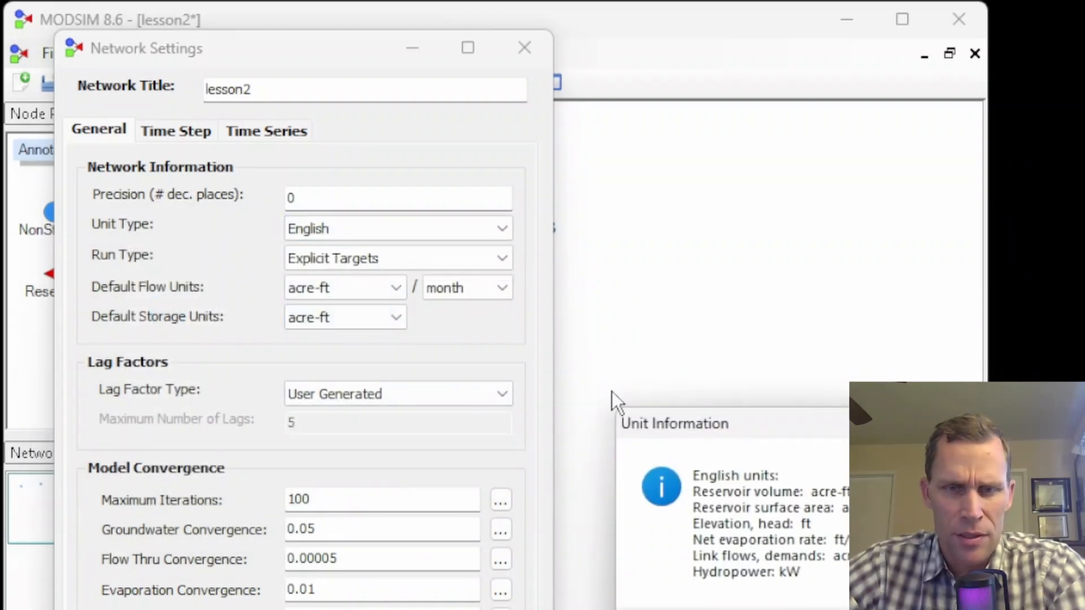
pyautogui.moveTo(727, 414); pyautogui.dragTo(207, 243)
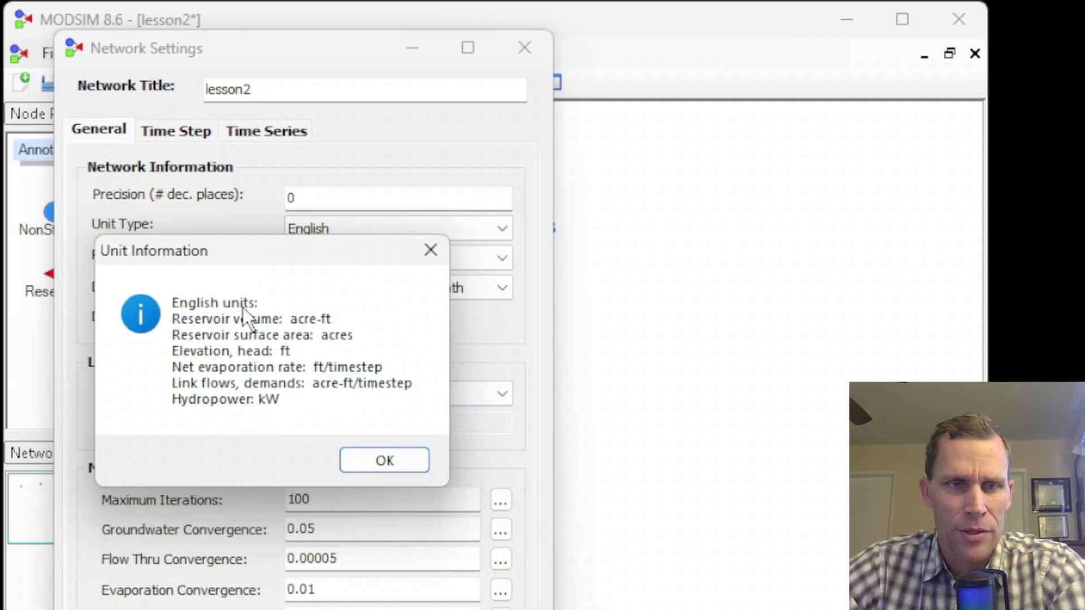
pyautogui.click(428, 251)
# Step: Switch the unit type to Metric again and review the default flow unit choices for volume and time
pyautogui.click(359, 229)
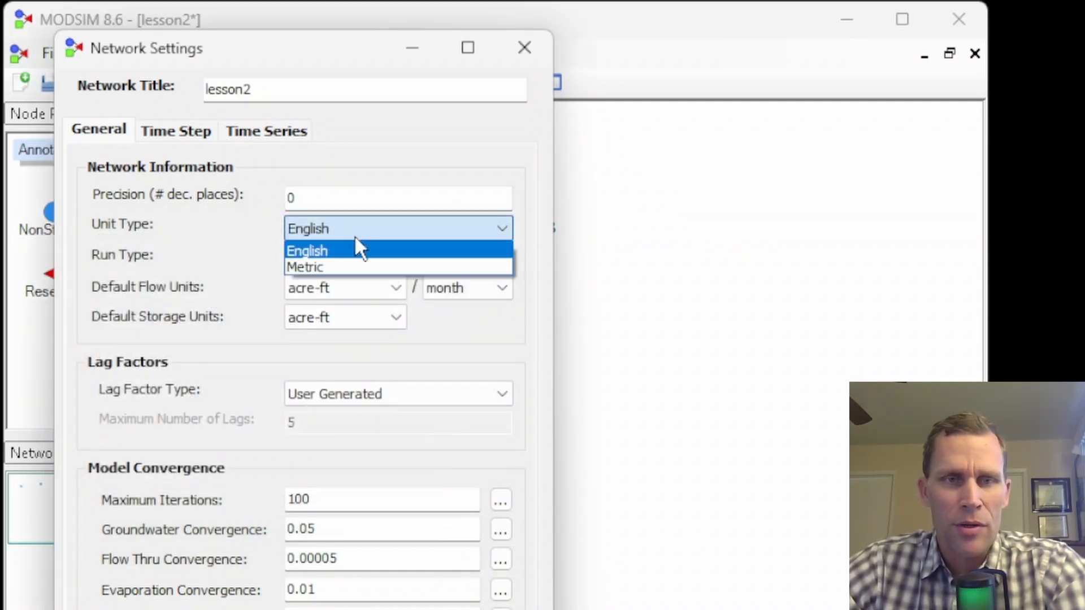
pyautogui.click(358, 267)
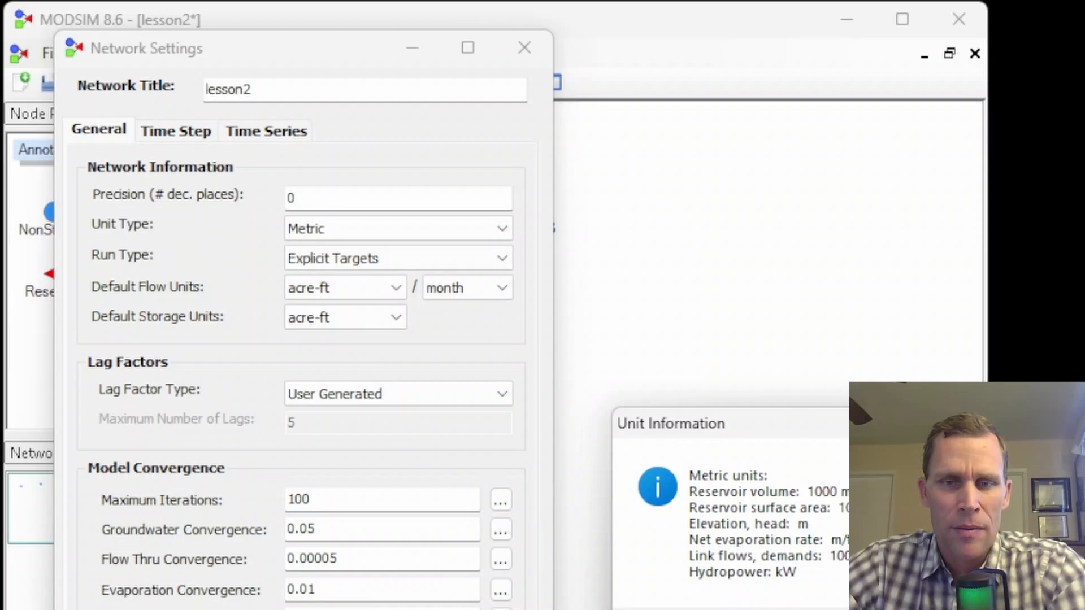
pyautogui.click(395, 290)
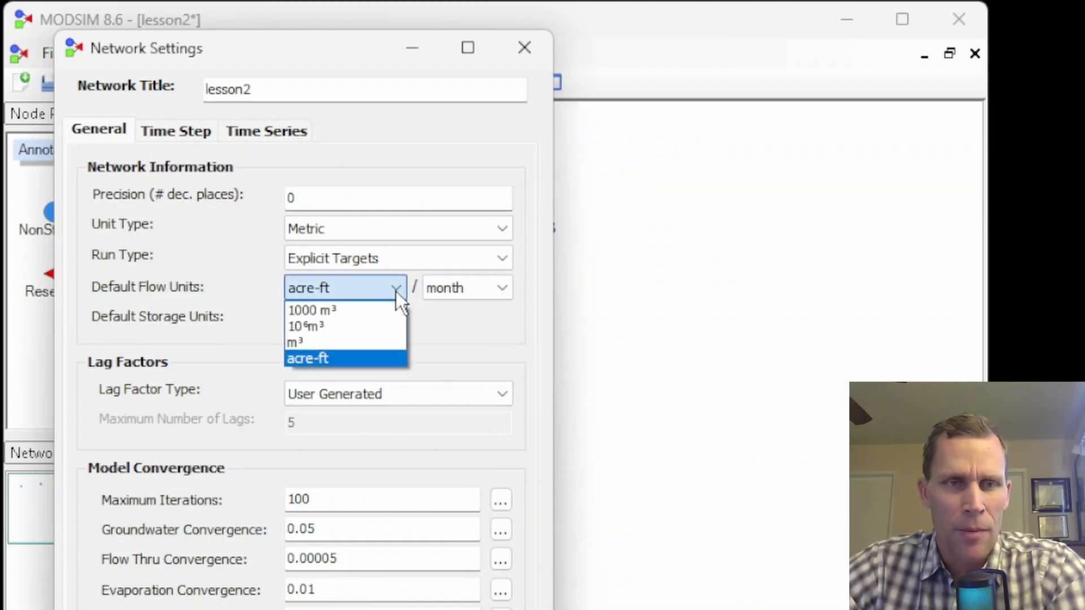
pyautogui.click(116, 282)
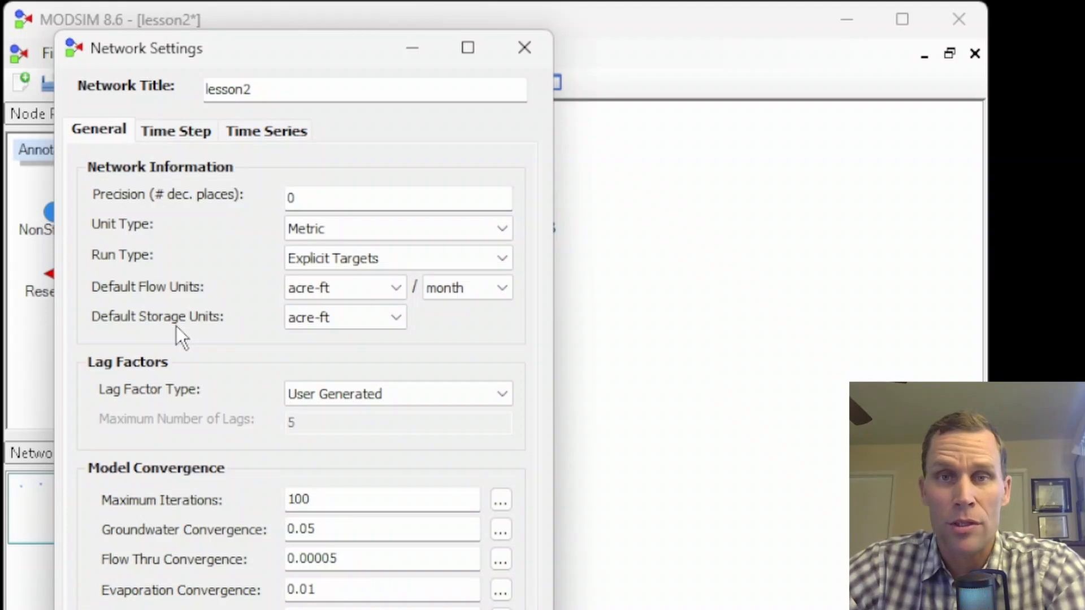
pyautogui.click(388, 282)
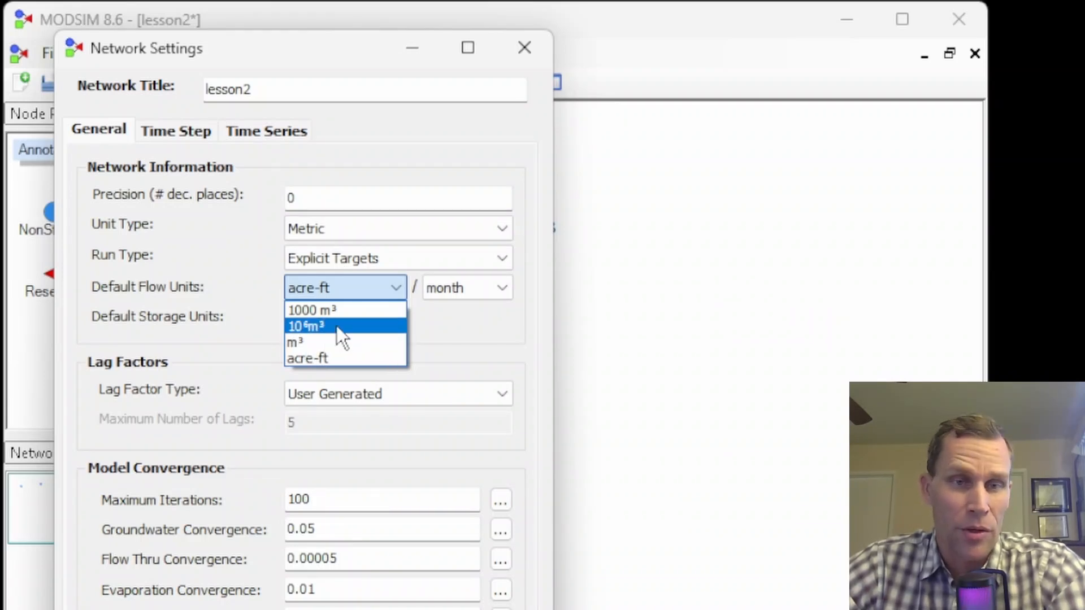
pyautogui.click(439, 313)
pyautogui.click(469, 290)
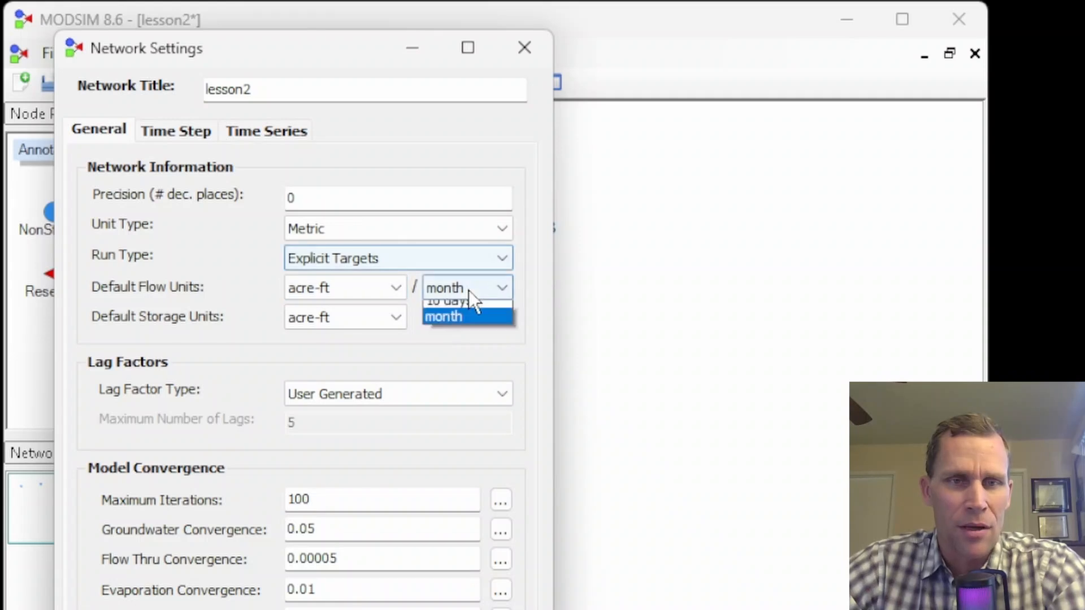
pyautogui.click(469, 290)
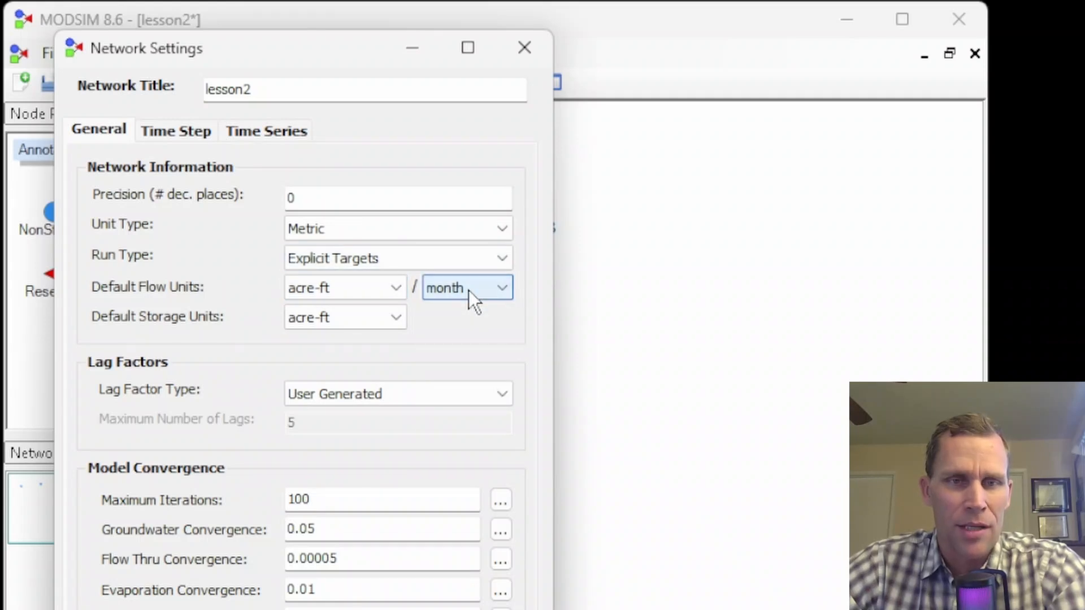
# Step: Set the unit type to English and review the default flow and storage unit choices
pyautogui.click(362, 236)
pyautogui.click(353, 246)
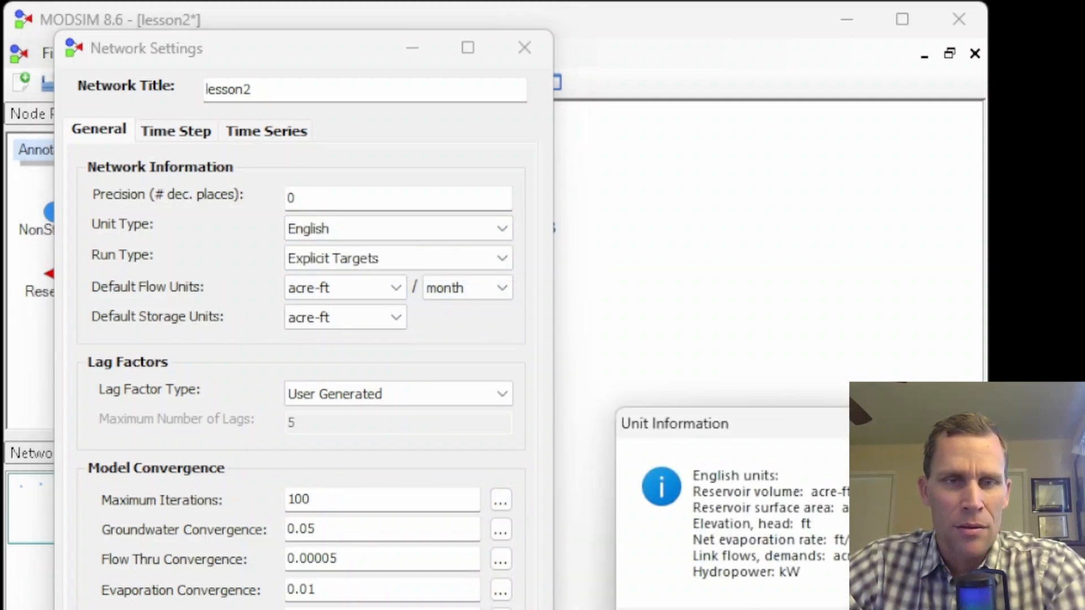
pyautogui.press('Return')
pyautogui.click(360, 291)
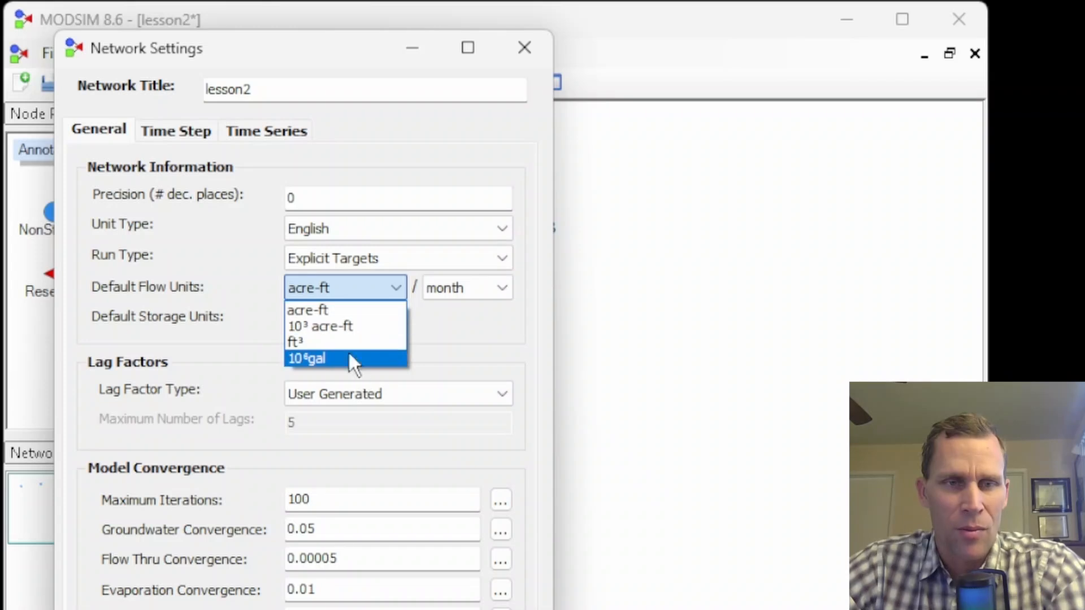
pyautogui.click(415, 331)
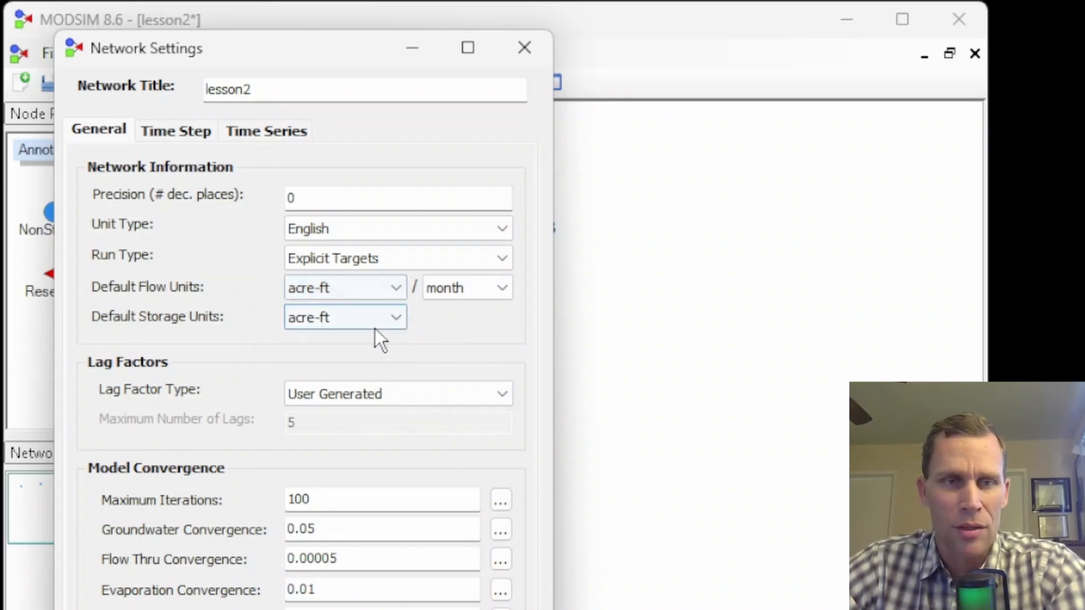
pyautogui.click(375, 325)
pyautogui.click(466, 327)
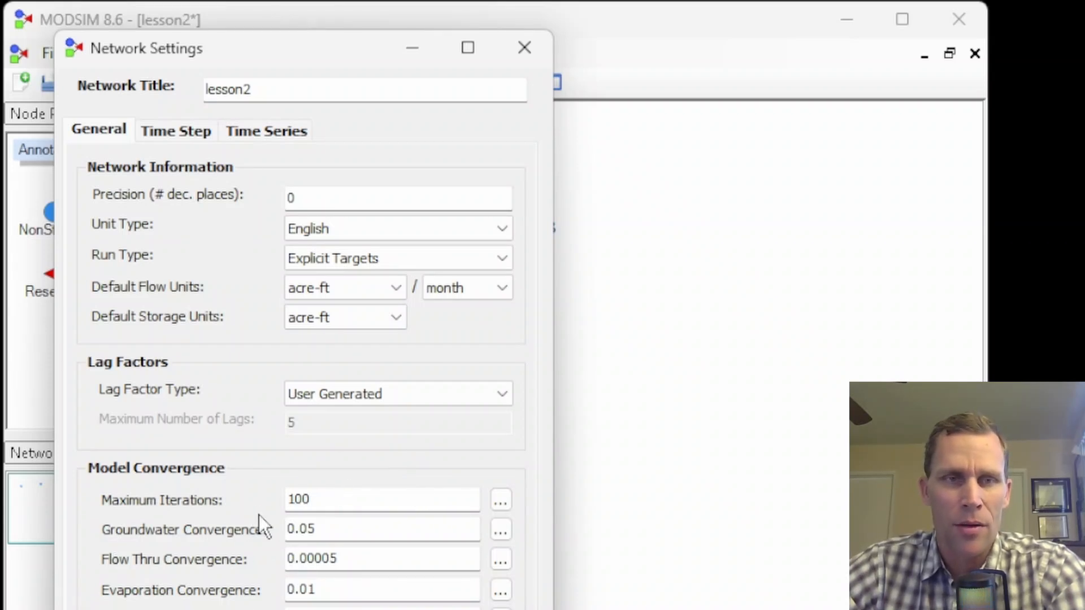
# Step: In the network's time step settings, choose a user-defined time step and review its available time units
pyautogui.click(174, 133)
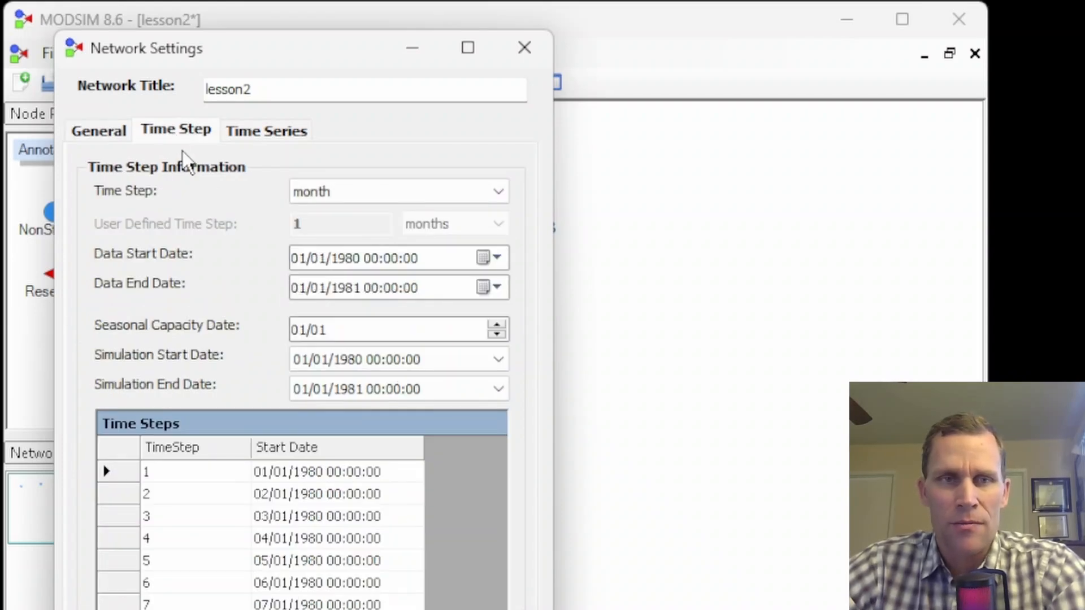
pyautogui.moveTo(247, 50); pyautogui.dragTo(277, 38)
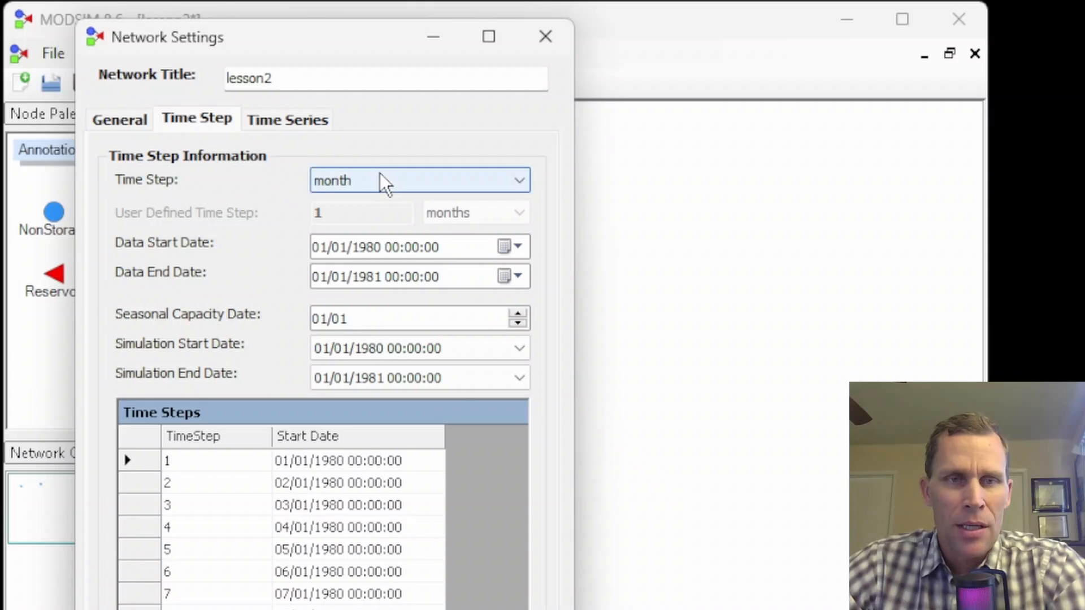
pyautogui.click(396, 181)
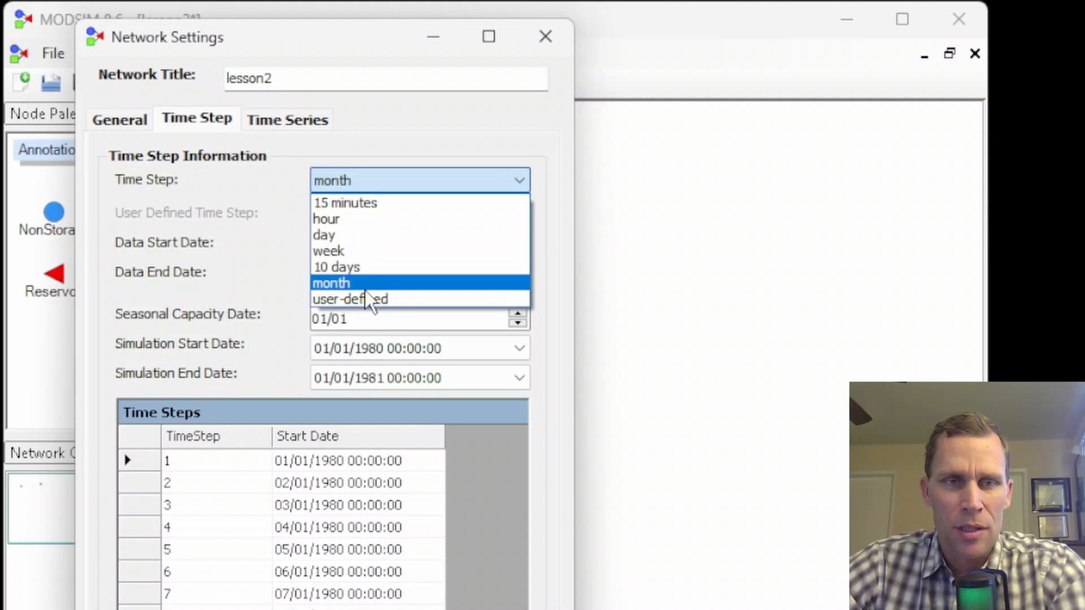
pyautogui.click(353, 297)
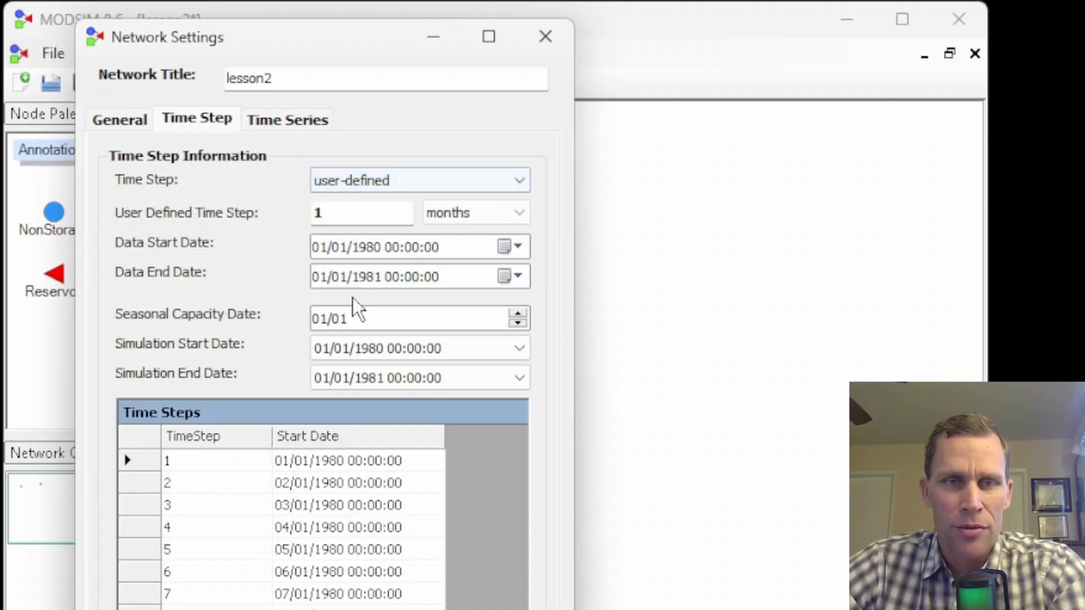
pyautogui.doubleClick(333, 217)
pyautogui.click(348, 219)
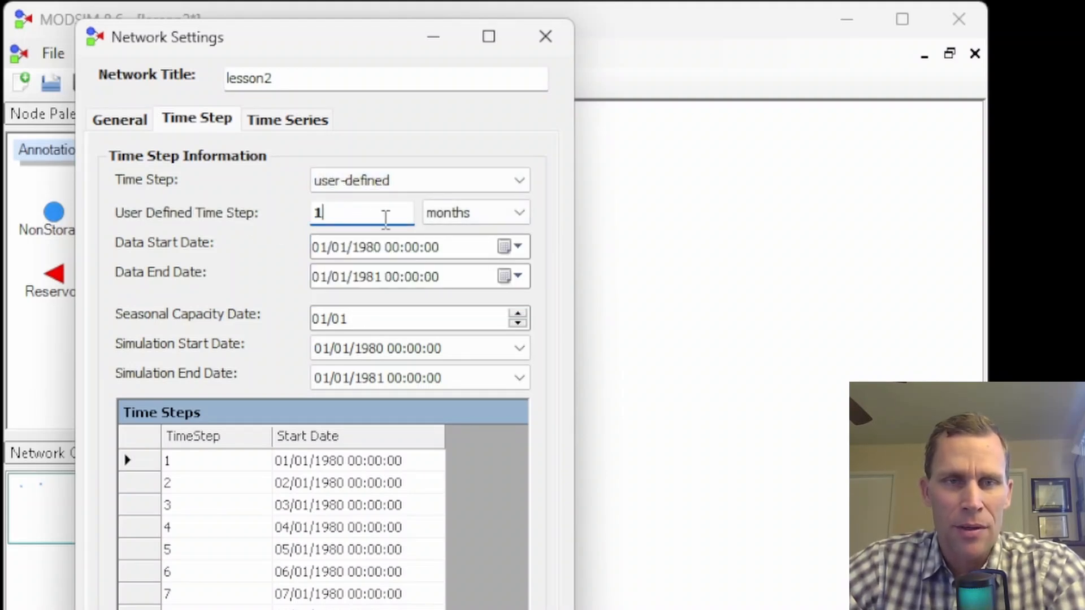
pyautogui.click(500, 216)
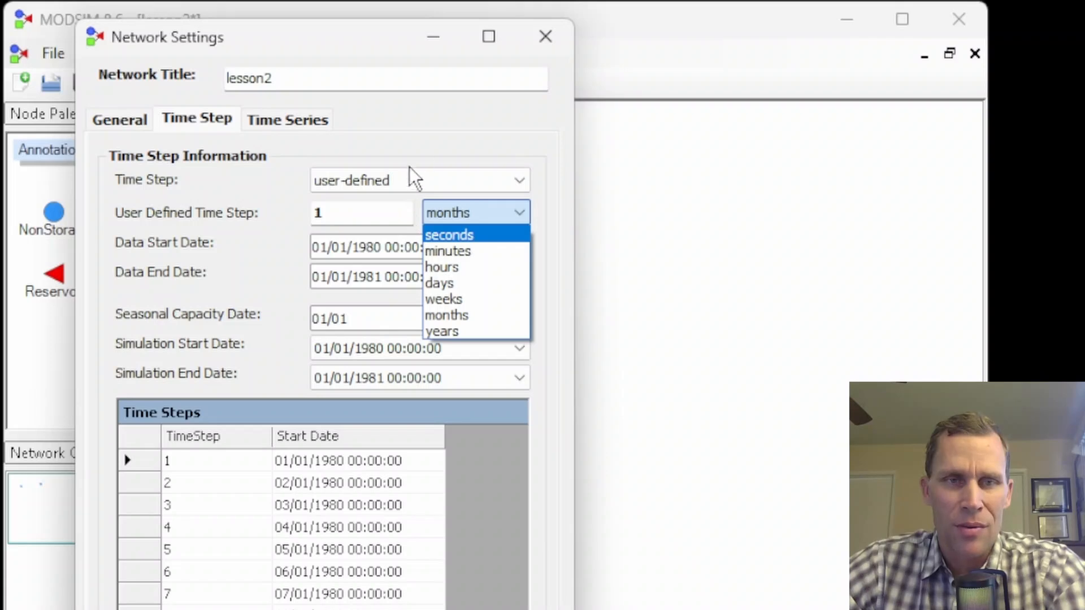
pyautogui.click(428, 133)
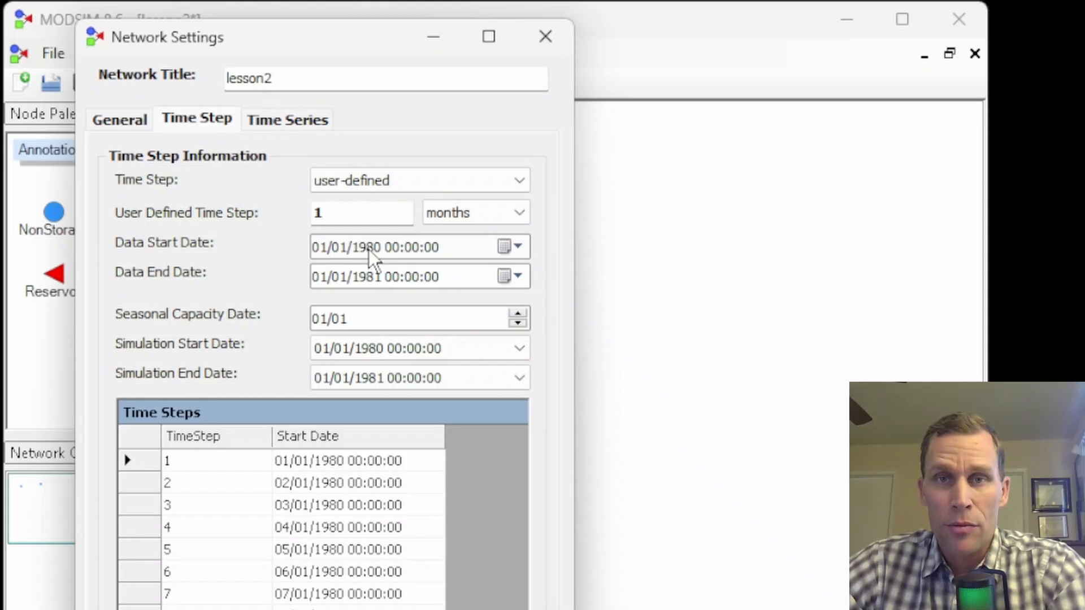
# Step: Try a month time step for the network, followed by a user-defined time step of 2 months
pyautogui.click(413, 180)
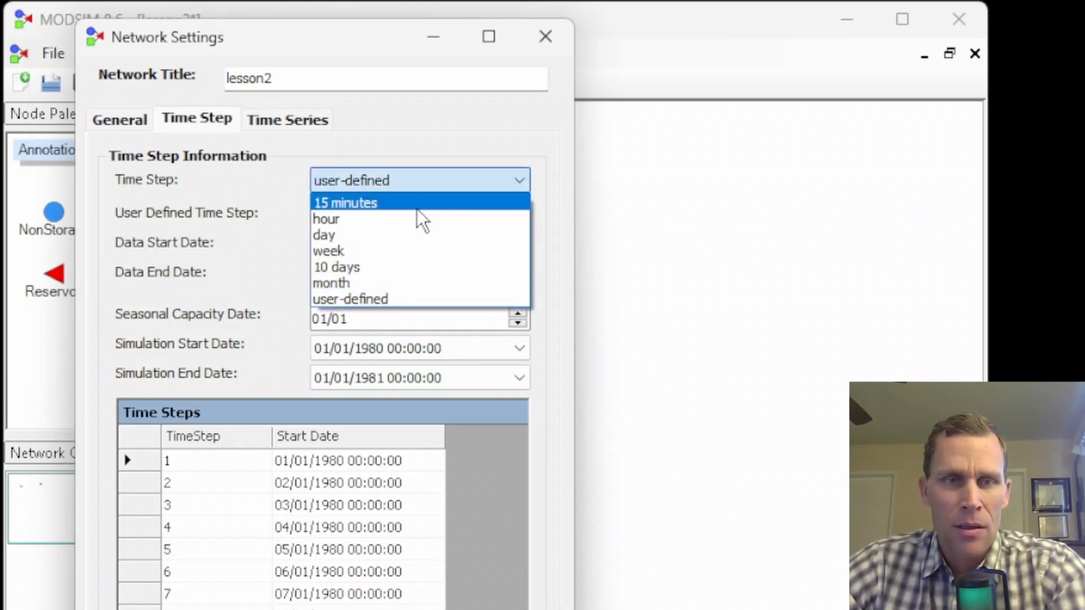
pyautogui.click(385, 281)
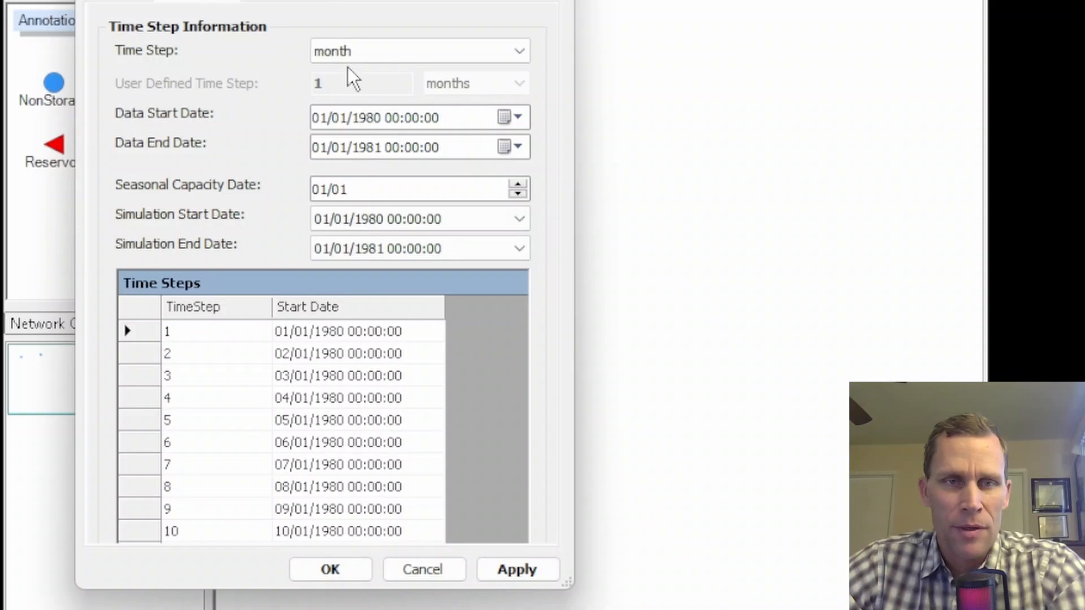
pyautogui.click(375, 50)
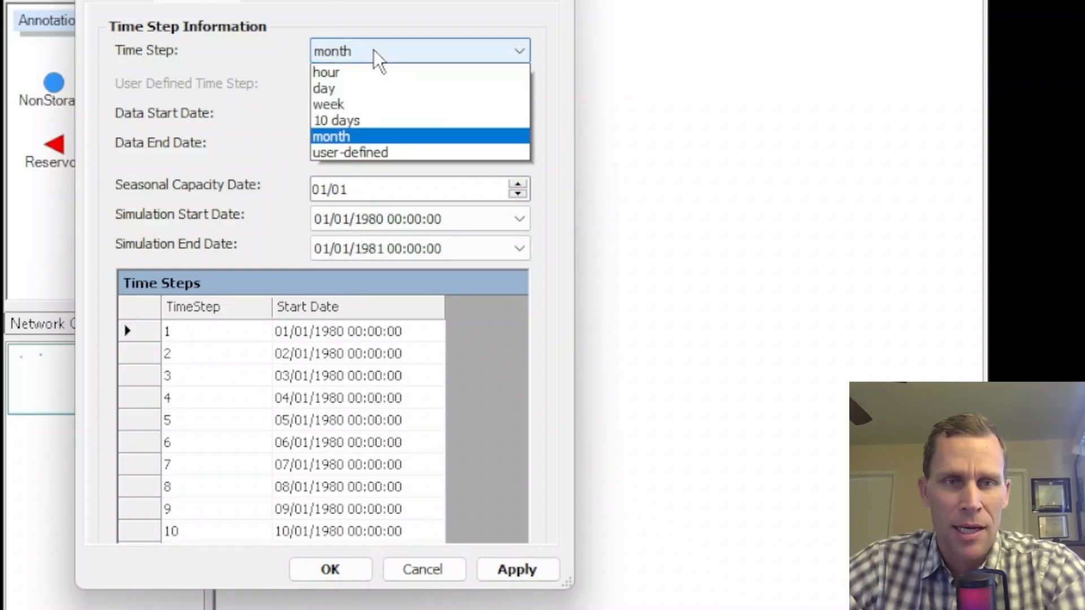
pyautogui.click(374, 168)
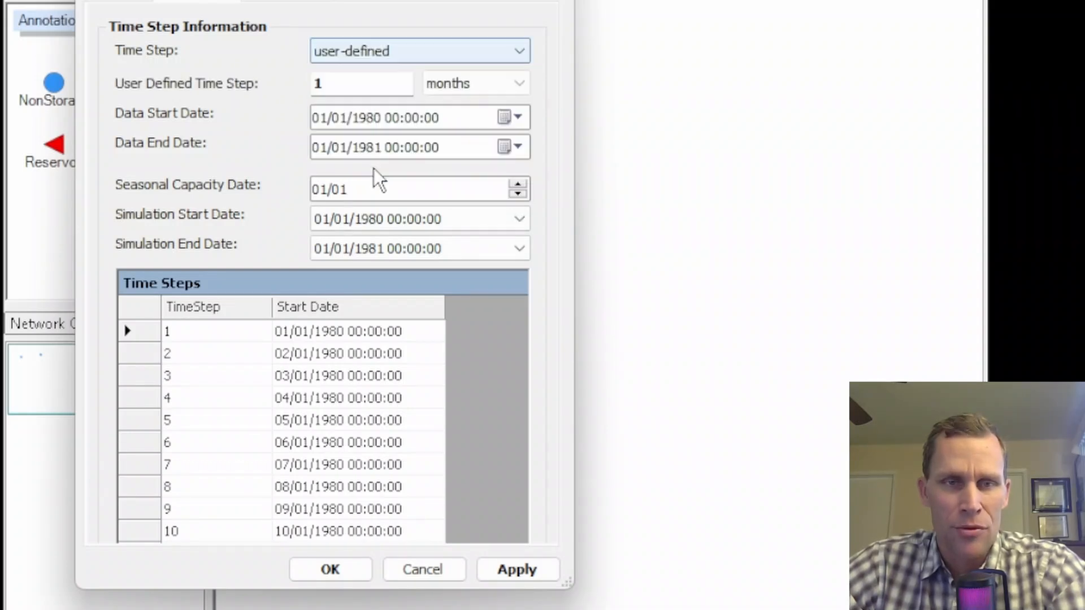
pyautogui.doubleClick(349, 82)
pyautogui.write('2')
pyautogui.press('Tab')
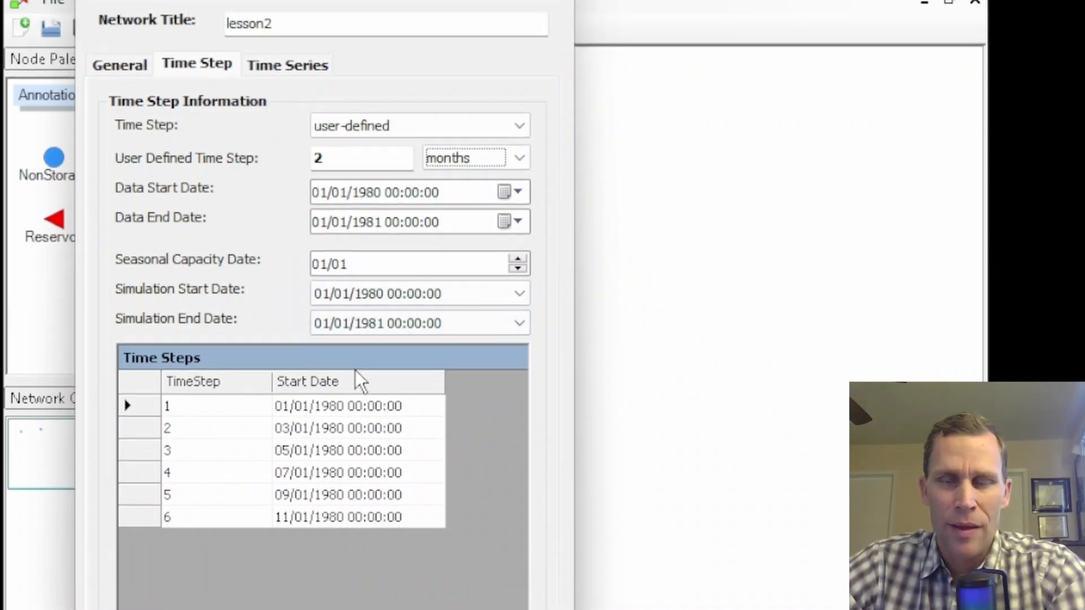
# Step: Review the time series storage options and close the network settings without saving
pyautogui.click(279, 116)
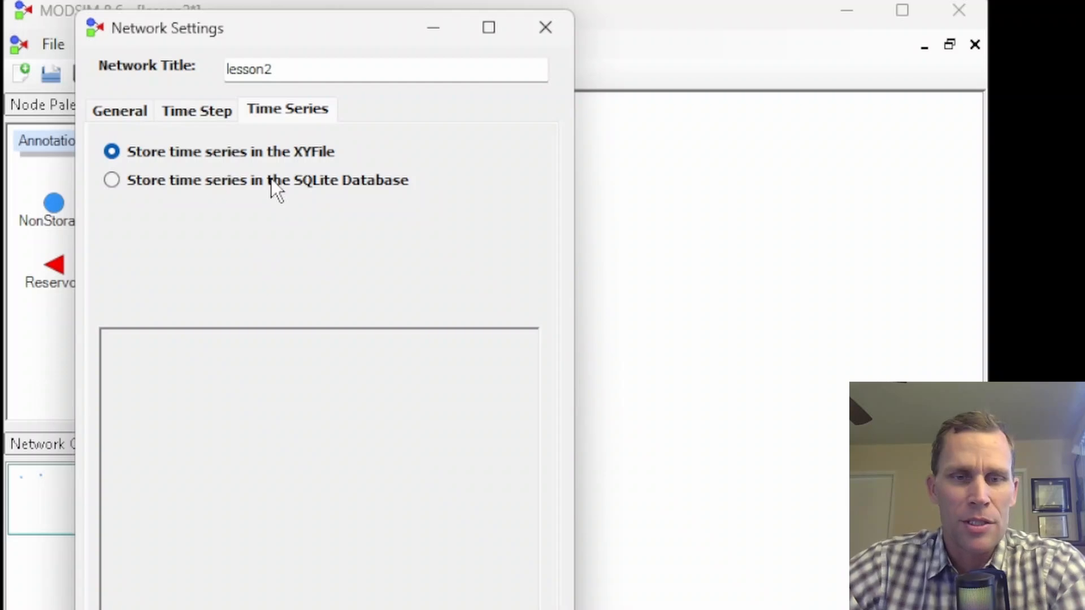
pyautogui.click(543, 31)
pyautogui.click(330, 314)
# Step: Reopen the network settings, check the default flow and storage units, and close the settings
pyautogui.click(216, 49)
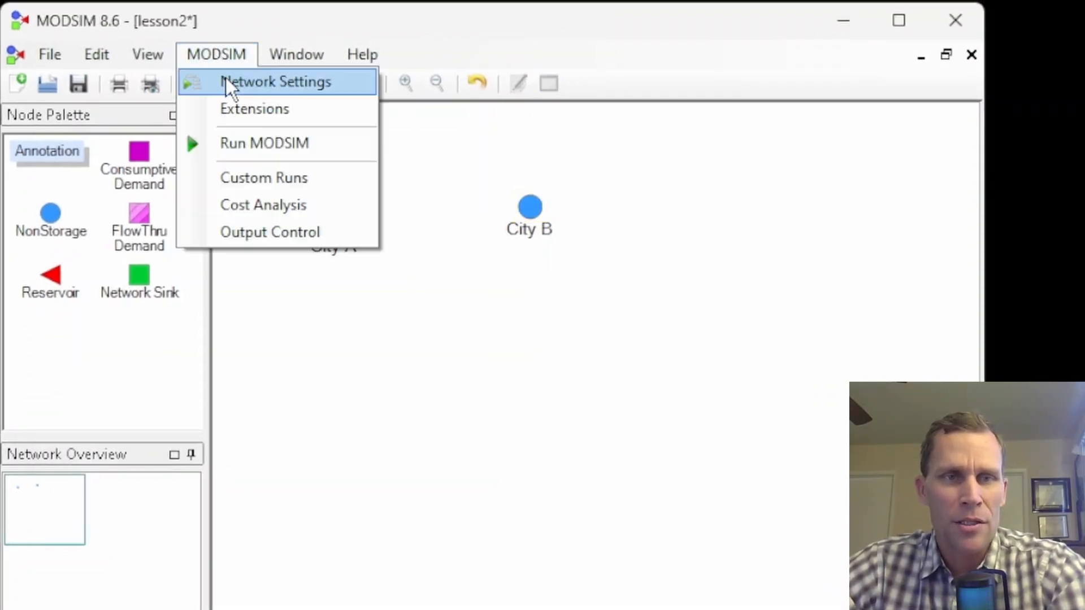
pyautogui.click(225, 82)
pyautogui.moveTo(235, 119); pyautogui.dragTo(429, 63)
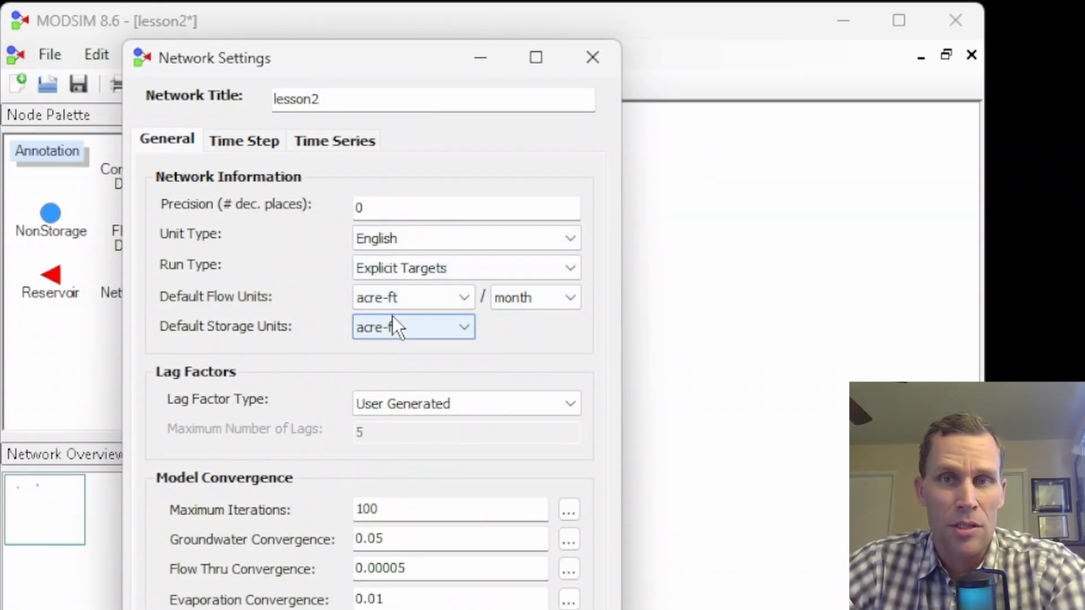
pyautogui.click(593, 58)
# Step: Open City A's node properties, review the inflow unit choices, and select acre-ft per month
pyautogui.rightClick(336, 238)
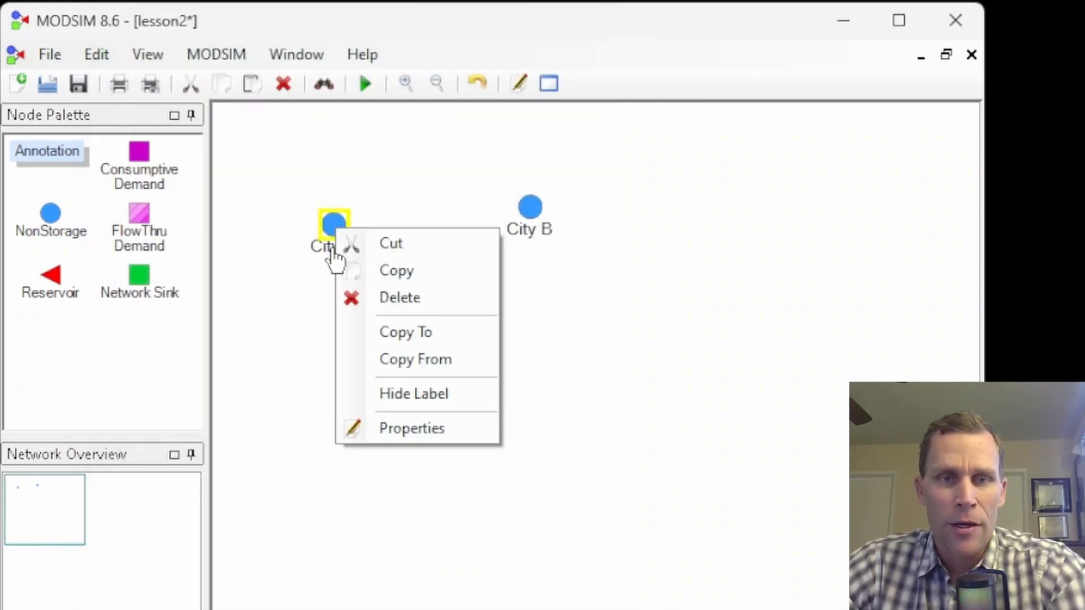
pyautogui.click(394, 433)
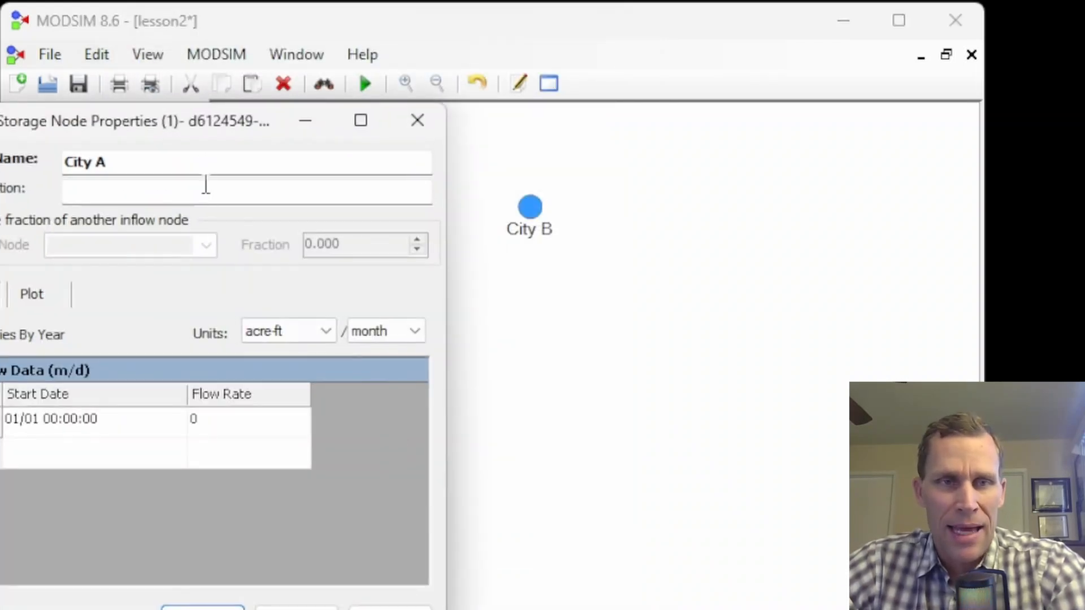
pyautogui.moveTo(205, 126); pyautogui.dragTo(313, 115)
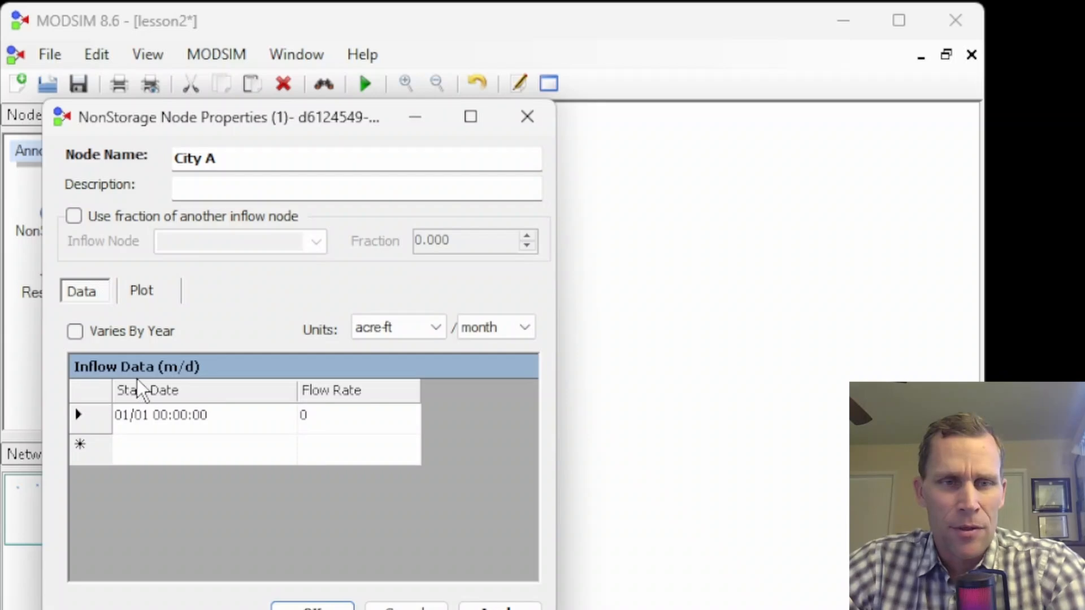
pyautogui.click(362, 418)
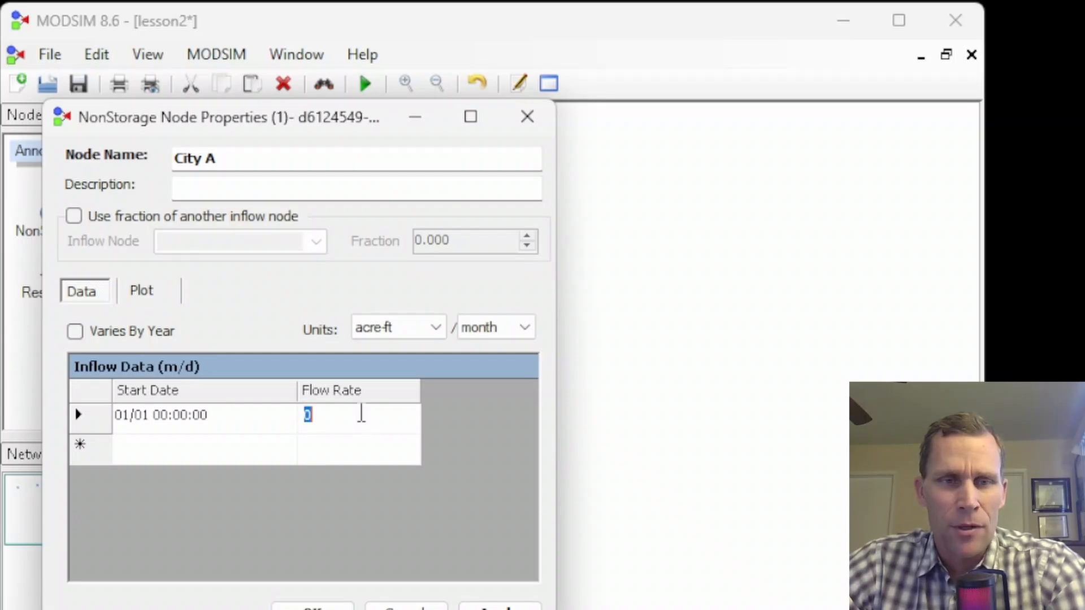
pyautogui.click(436, 334)
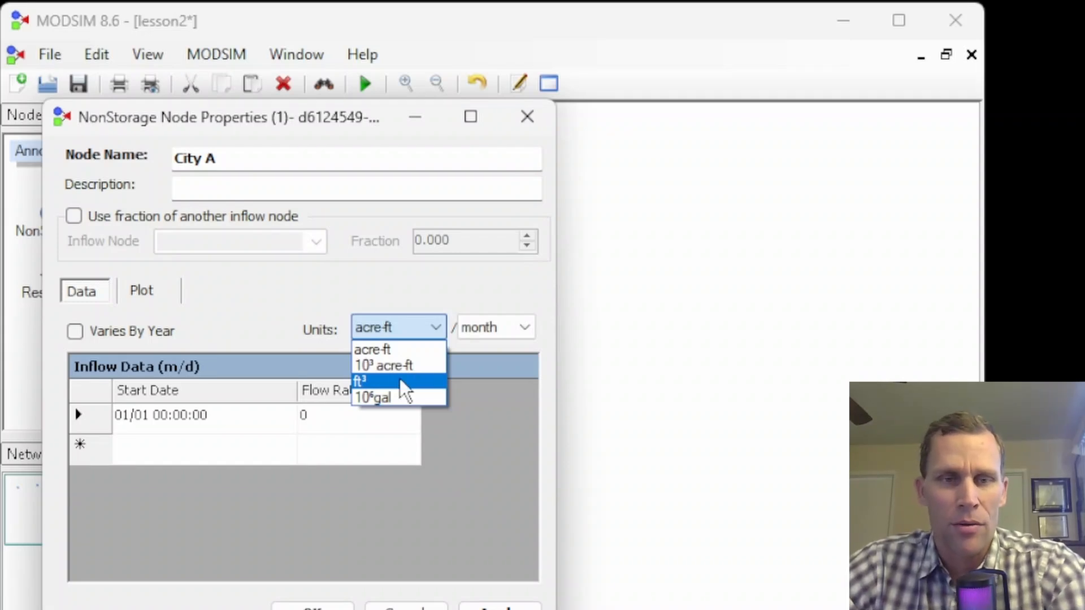
pyautogui.click(395, 351)
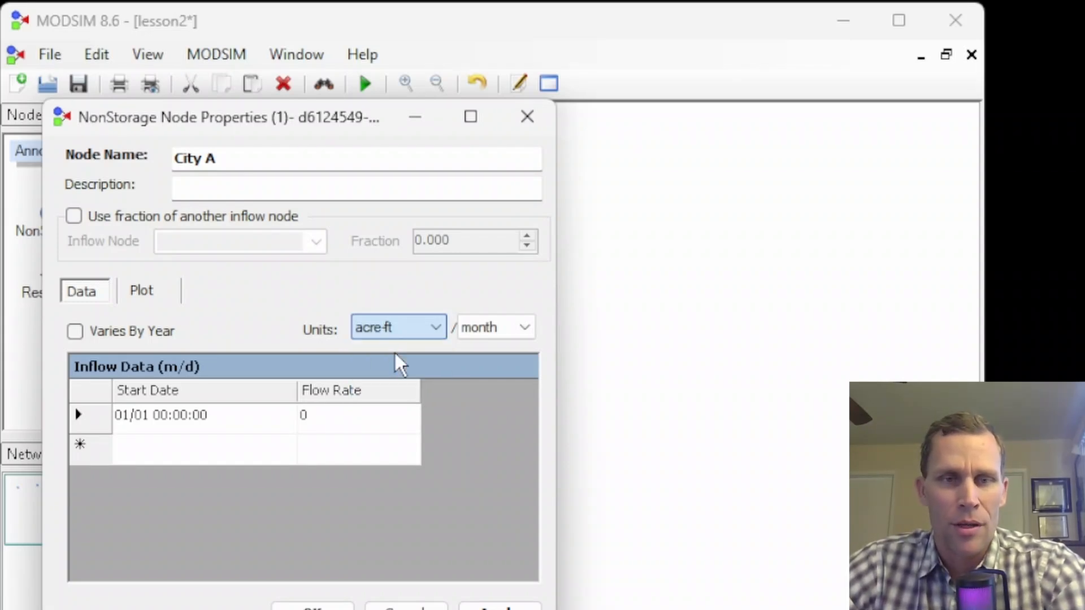
pyautogui.click(476, 331)
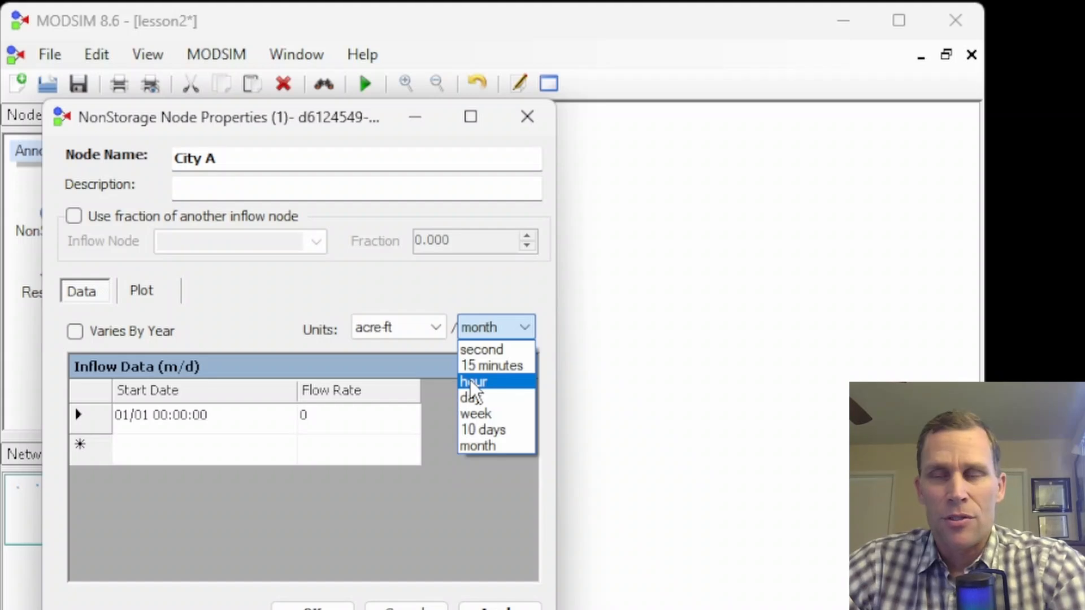
pyautogui.click(470, 444)
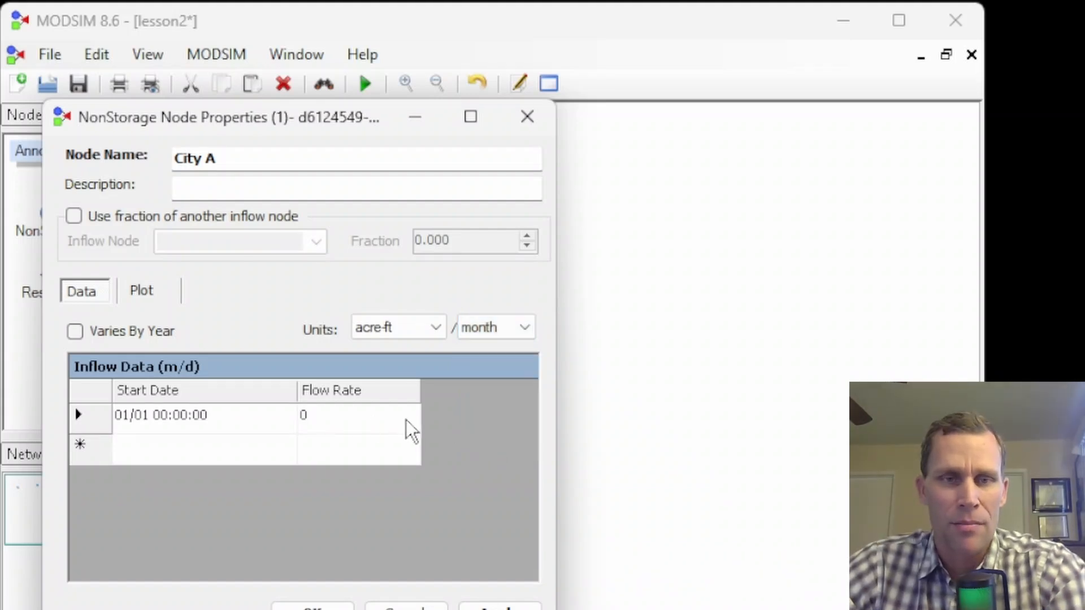
# Step: Enter City A's inflow rates as 200 for the first start date and 250 for the second, and accept the node properties
pyautogui.click(366, 414)
pyautogui.write('200')
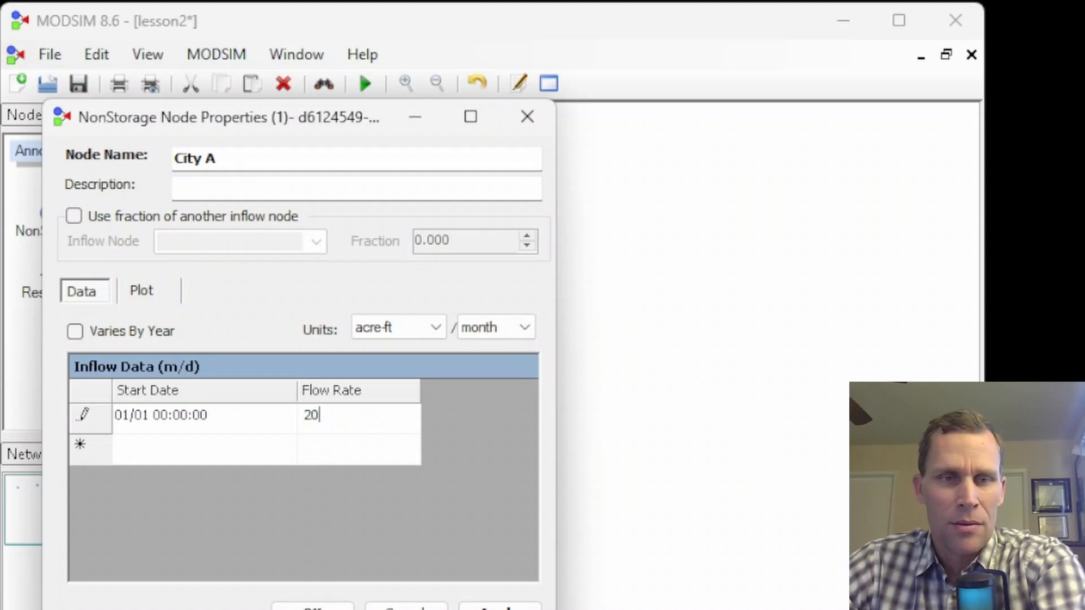
pyautogui.click(372, 440)
pyautogui.write('250')
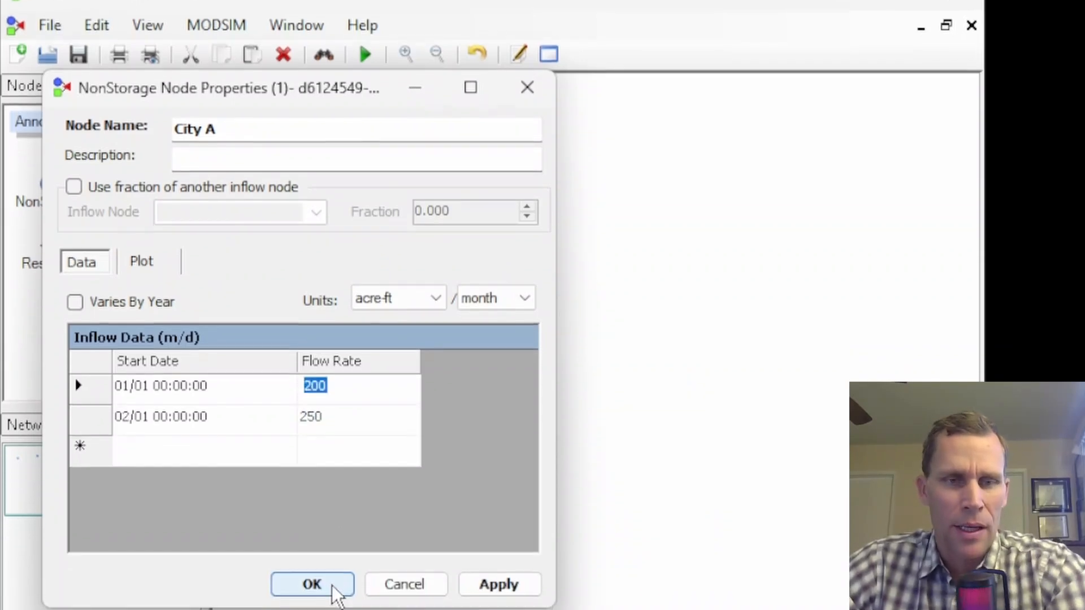
pyautogui.click(314, 609)
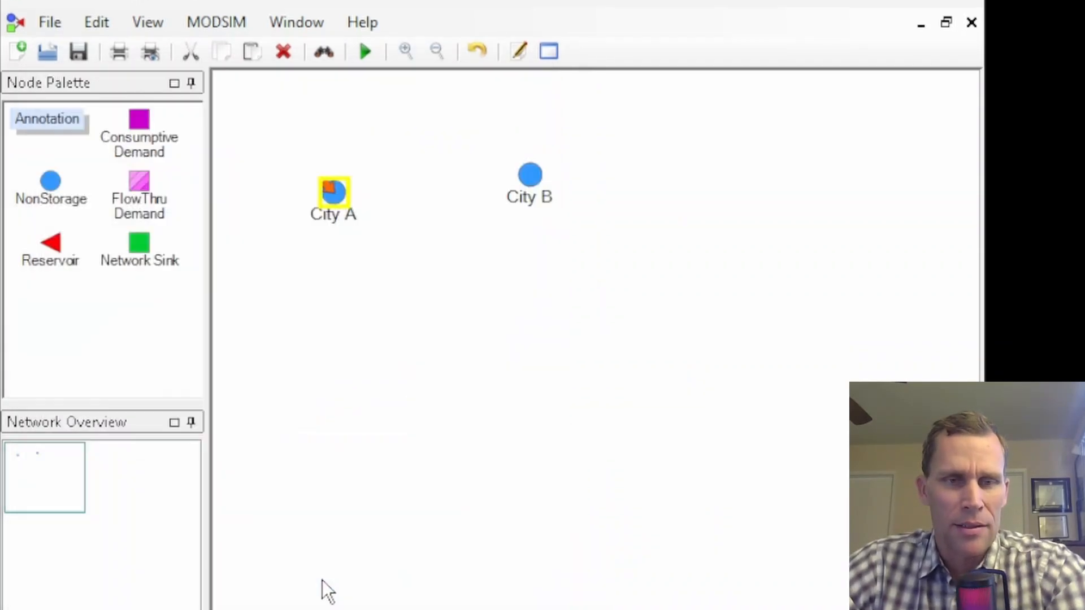
# Step: Reopen City A's properties, view the plot of its inflow time series, and return to the inflow data
pyautogui.doubleClick(336, 195)
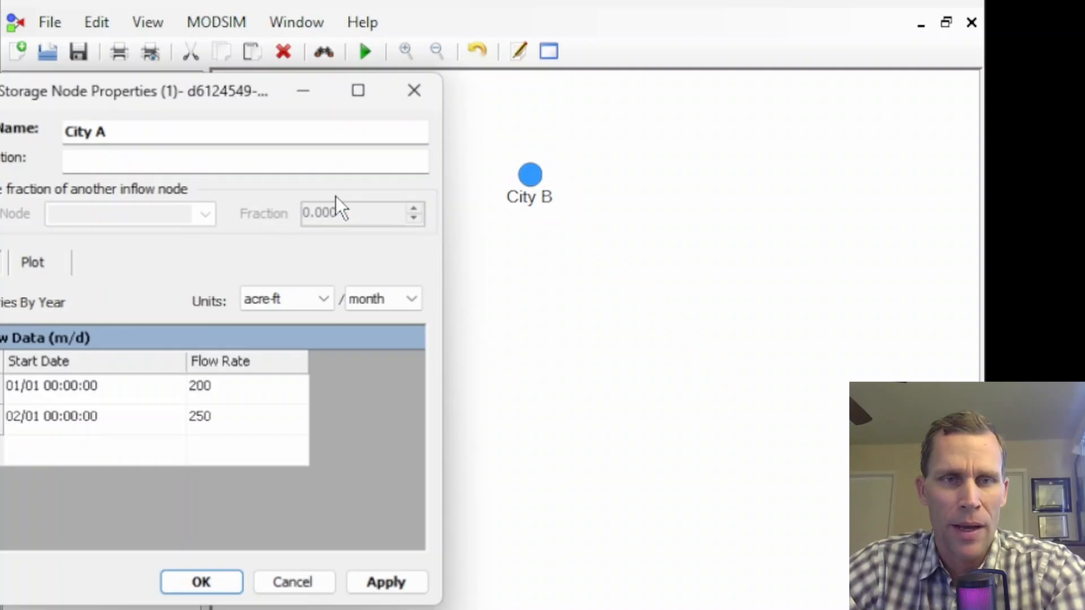
pyautogui.moveTo(236, 95); pyautogui.dragTo(380, 90)
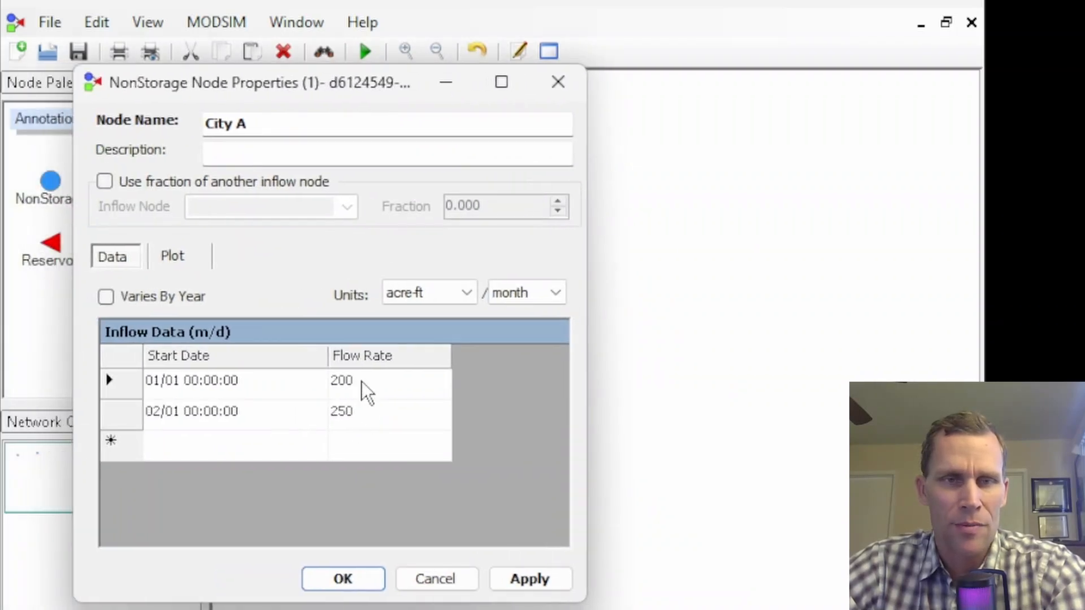
pyautogui.click(172, 259)
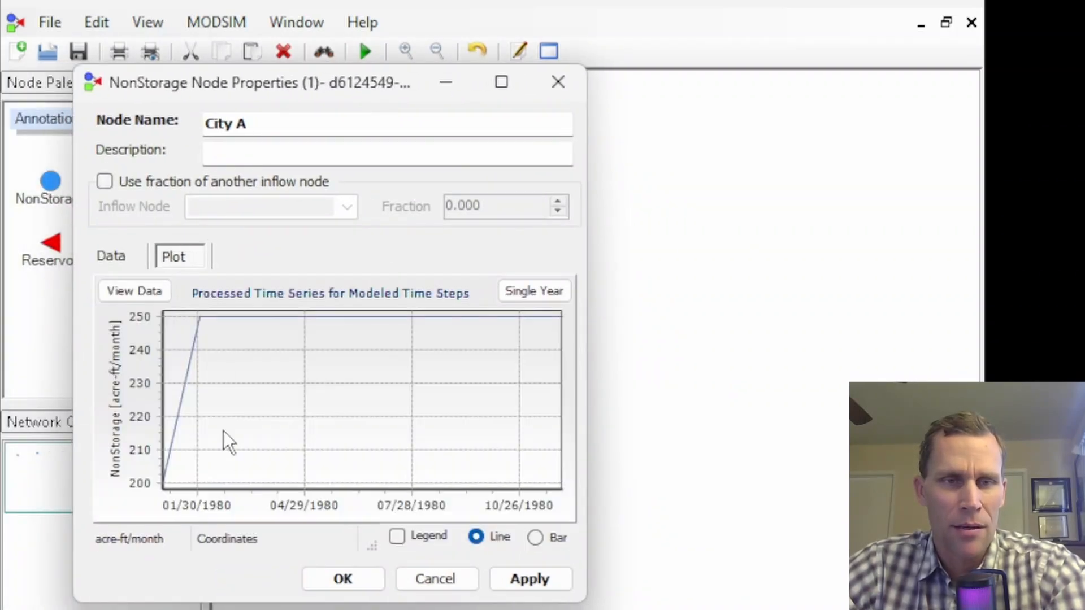
pyautogui.click(127, 258)
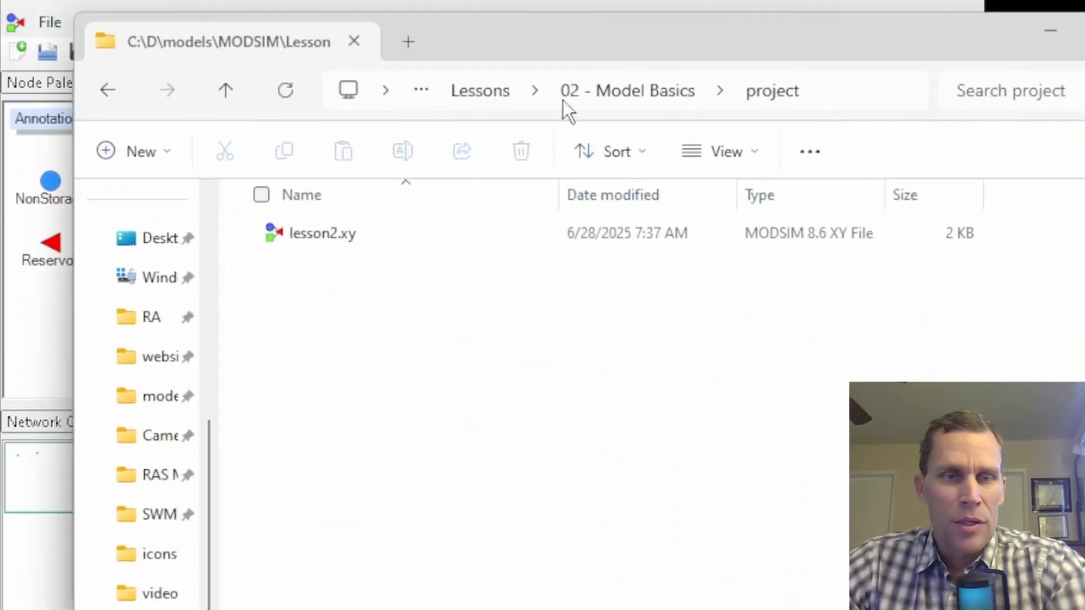
# Step: In File Explorer, open lesson2.xy from the 02 - Model Basics project folder in a text editor
pyautogui.click(331, 236)
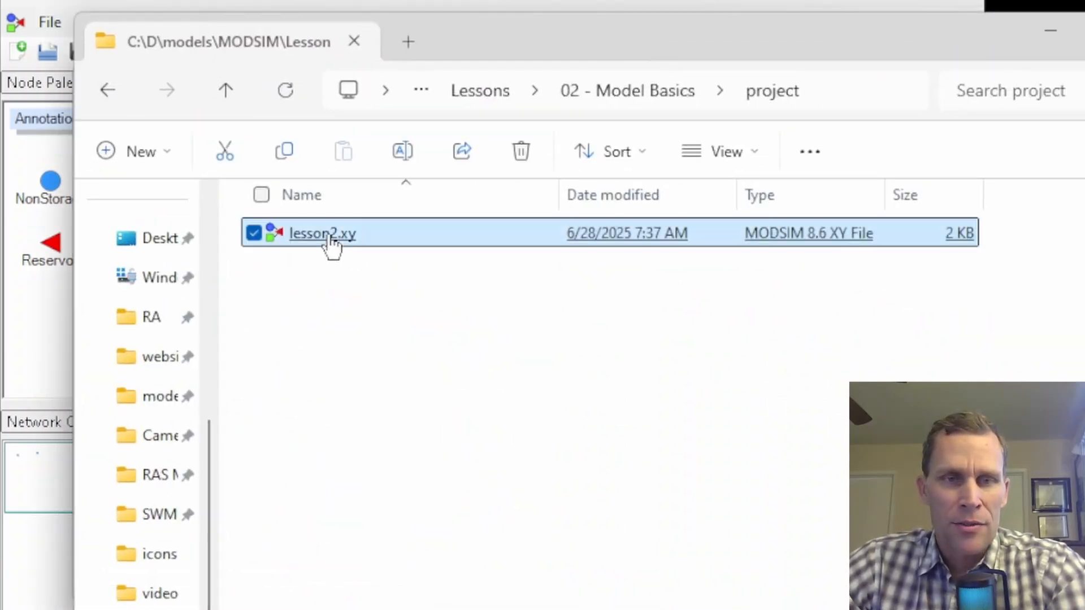
pyautogui.rightClick(330, 238)
pyautogui.press('Escape')
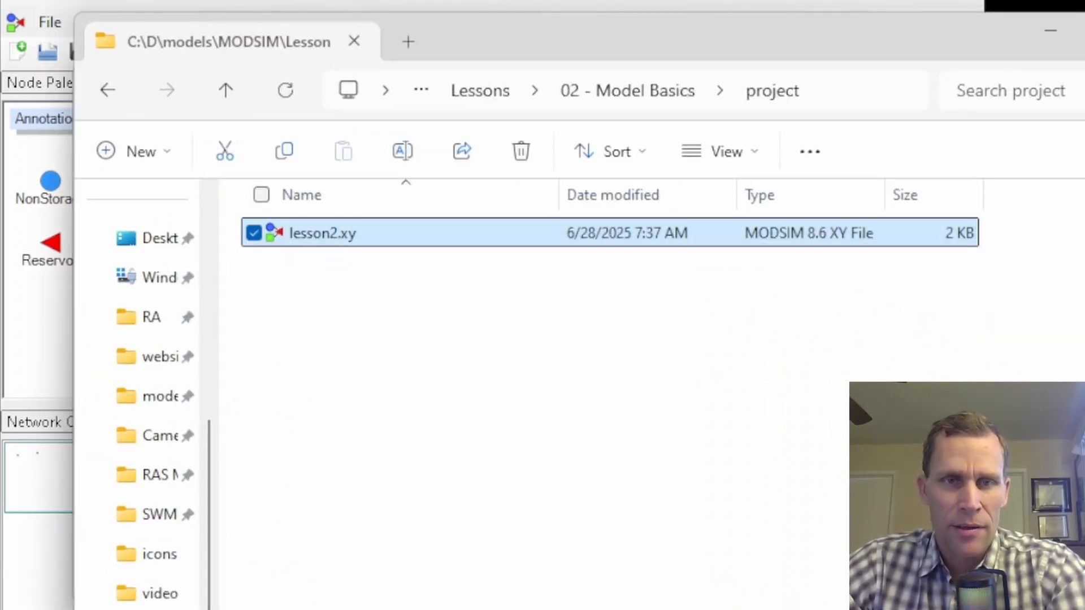
pyautogui.moveTo(857, 92); pyautogui.dragTo(610, 5)
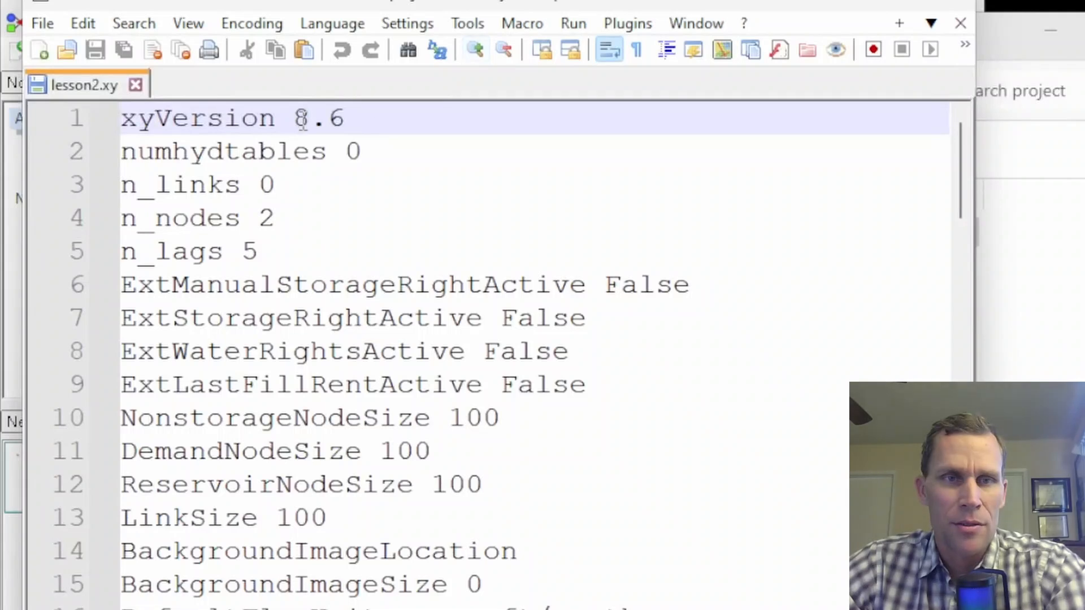
# Step: Examine the file's version number, node count, and default flow and storage unit entries in lesson2.xy
pyautogui.moveTo(345, 119); pyautogui.dragTo(293, 119)
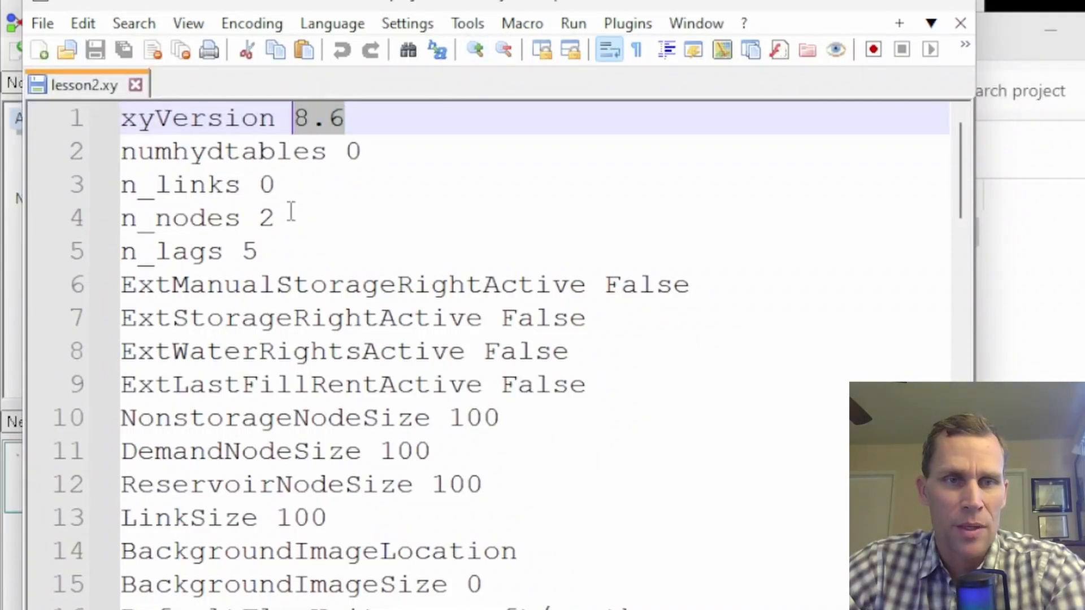
pyautogui.moveTo(291, 214); pyautogui.dragTo(258, 218)
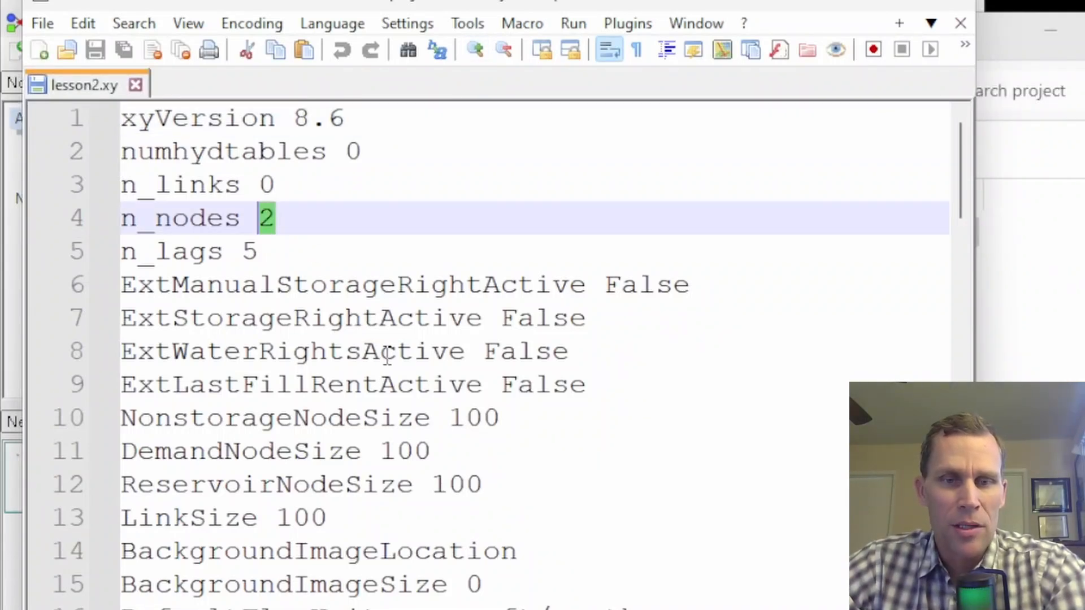
pyautogui.scroll(-5, 387, 356)
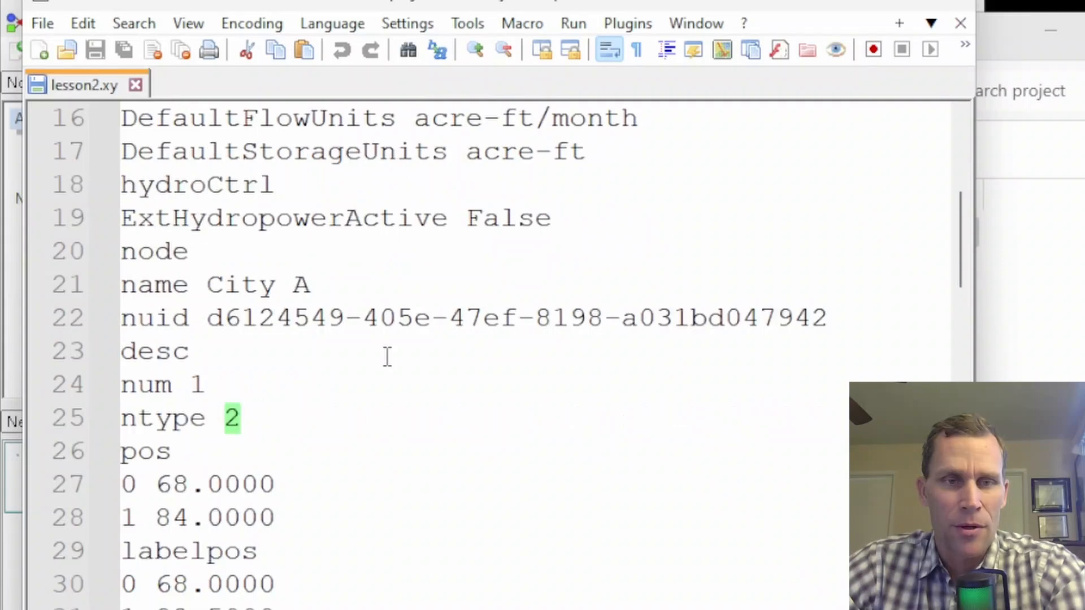
pyautogui.moveTo(653, 118); pyautogui.dragTo(433, 120)
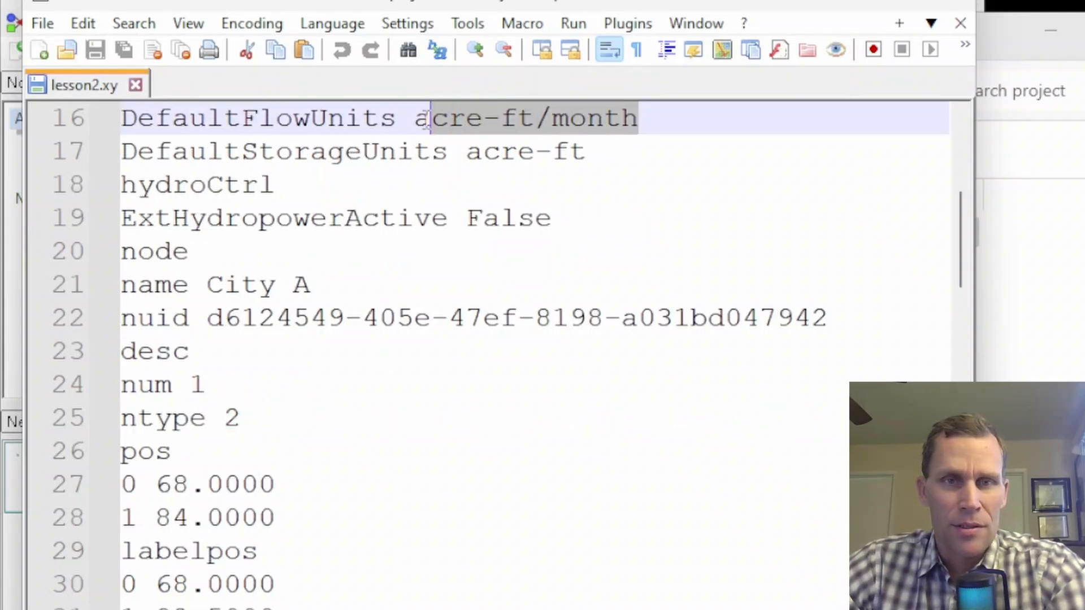
pyautogui.doubleClick(297, 117)
pyautogui.doubleClick(289, 151)
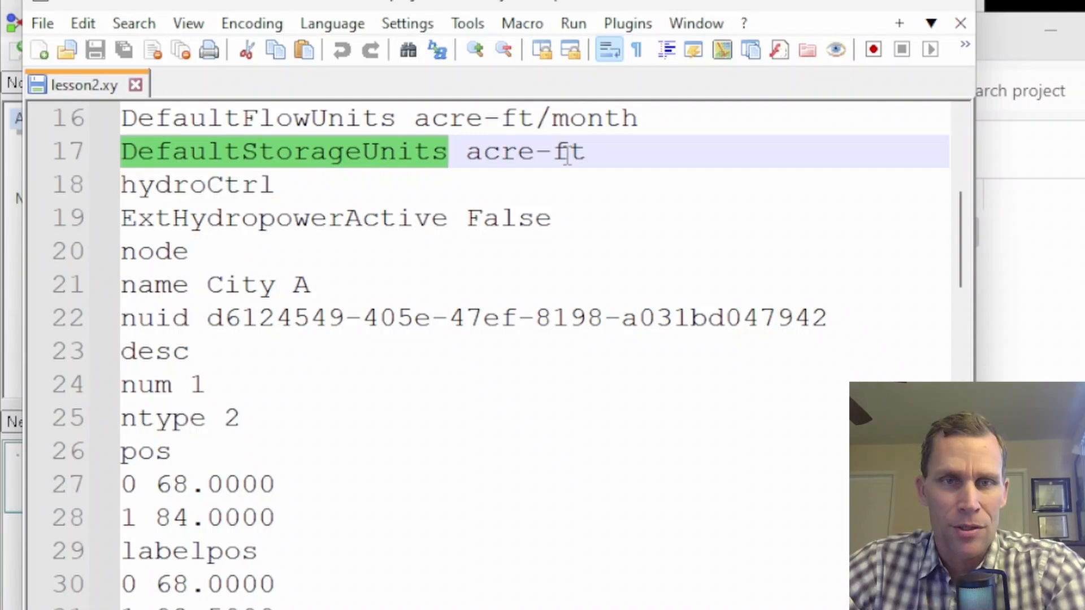
pyautogui.moveTo(604, 117); pyautogui.dragTo(482, 161)
pyautogui.click(498, 163)
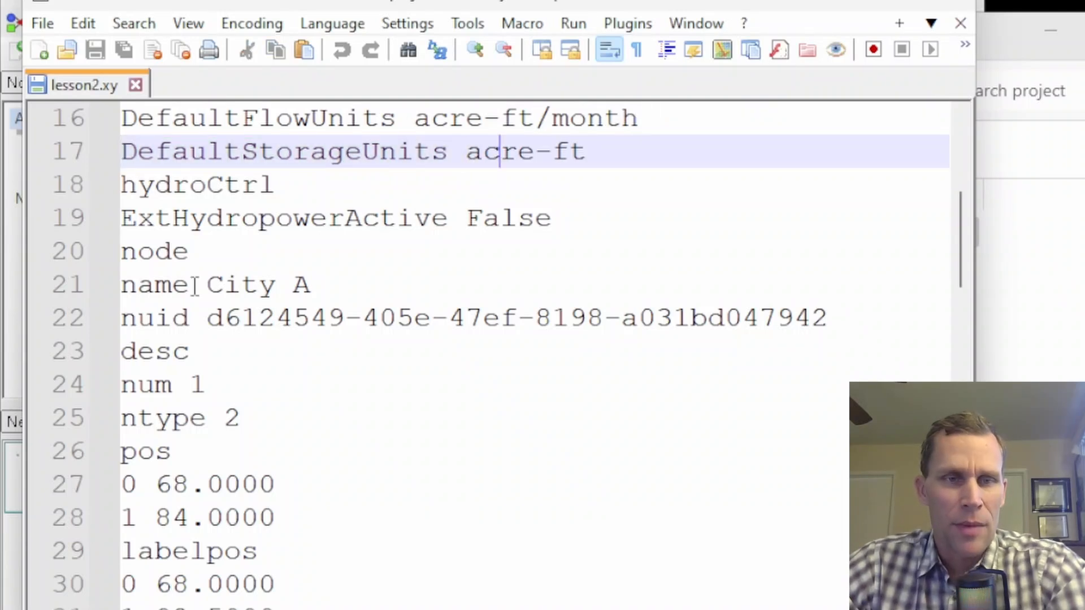
# Step: Examine the name and unique identifier lines of the City A node in lesson2.xy
pyautogui.moveTo(176, 285); pyautogui.dragTo(339, 286)
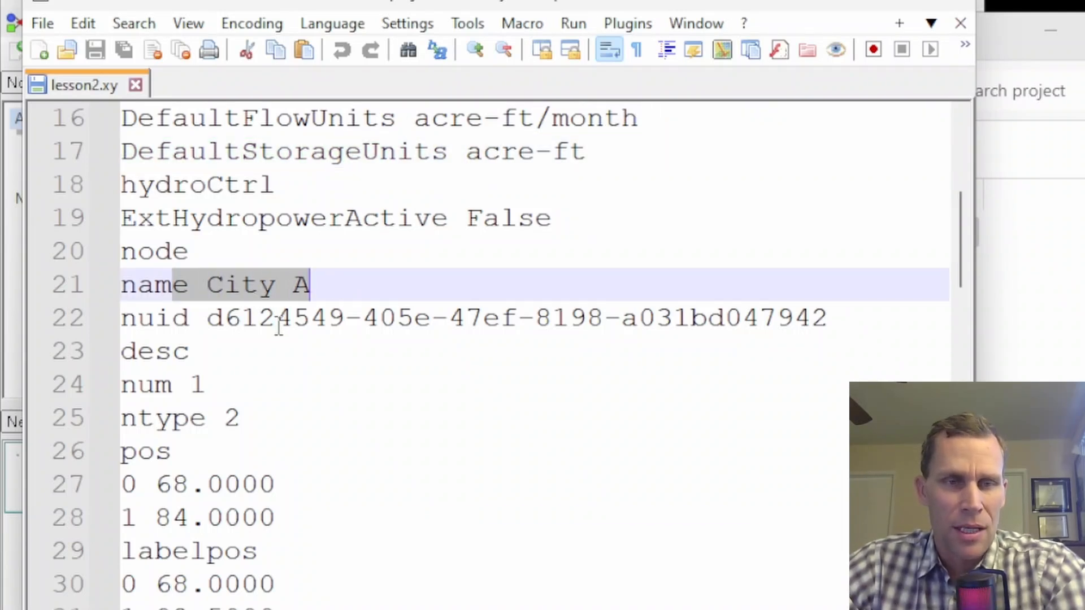
pyautogui.click(238, 315)
pyautogui.moveTo(237, 316); pyautogui.dragTo(799, 275)
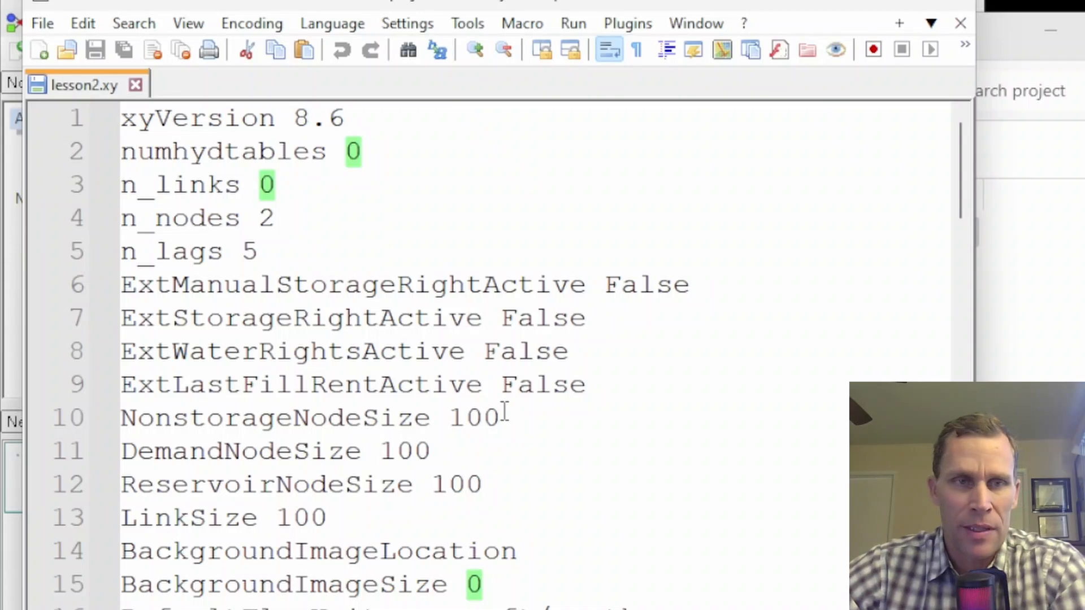
# Step: Recheck the xyVersion line at the start of lesson2.xy and read down through the node entries
pyautogui.doubleClick(225, 120)
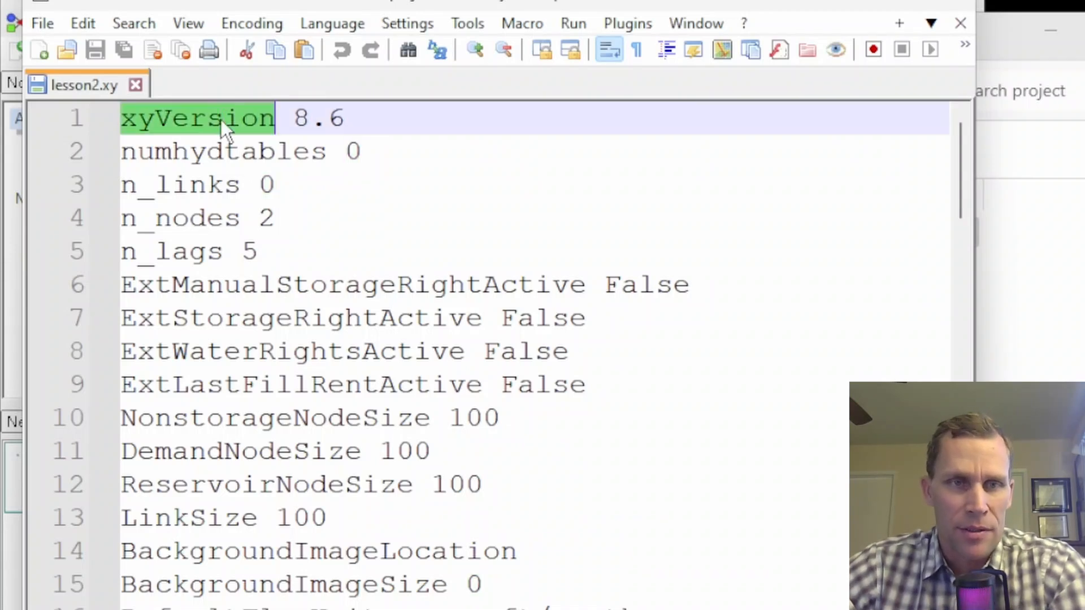
pyautogui.moveTo(294, 118); pyautogui.dragTo(345, 118)
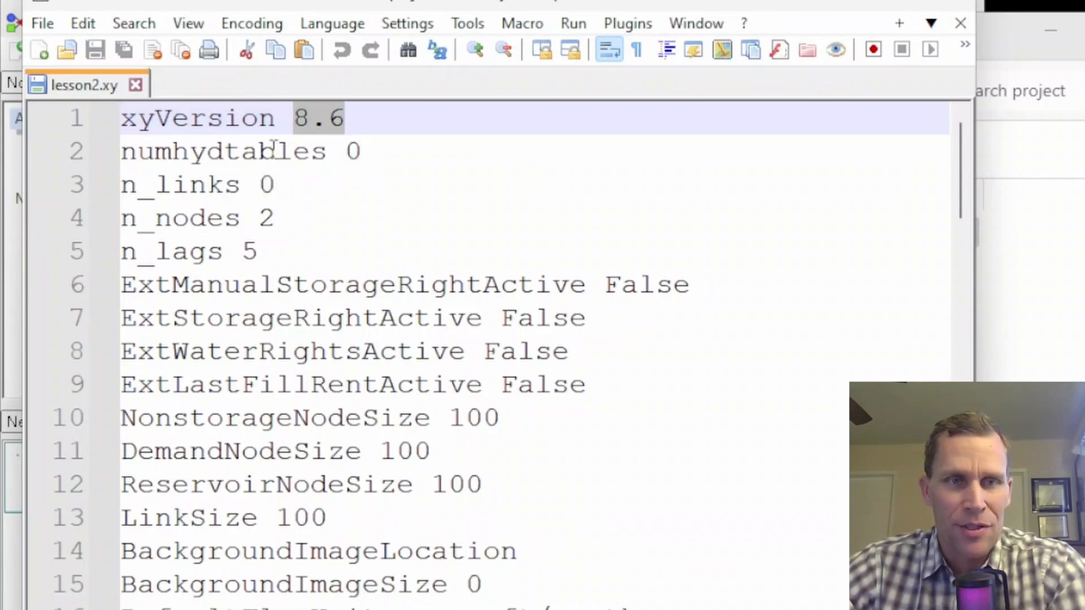
pyautogui.scroll(-20, 373, 524)
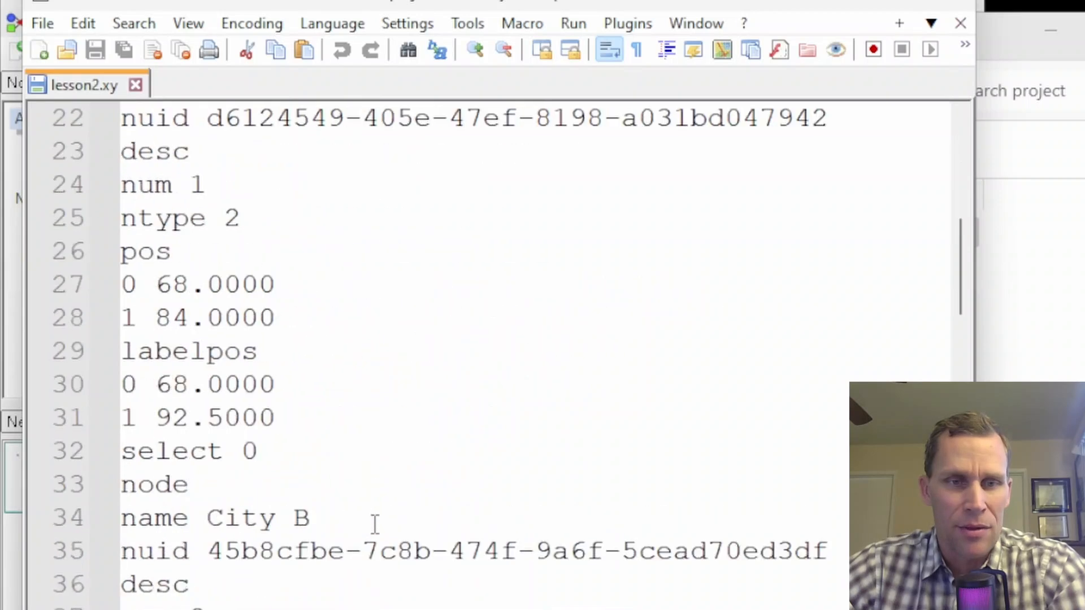
pyautogui.scroll(-8, 356, 496)
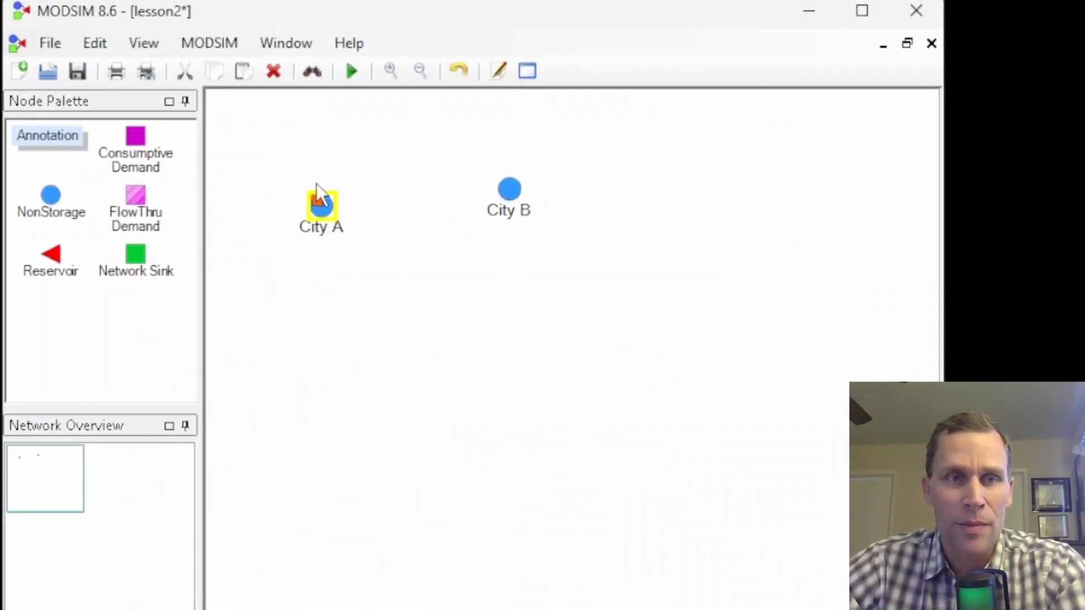
# Step: Switch back to MODSIM and review the available file commands for the lesson2 network
pyautogui.click(64, 48)
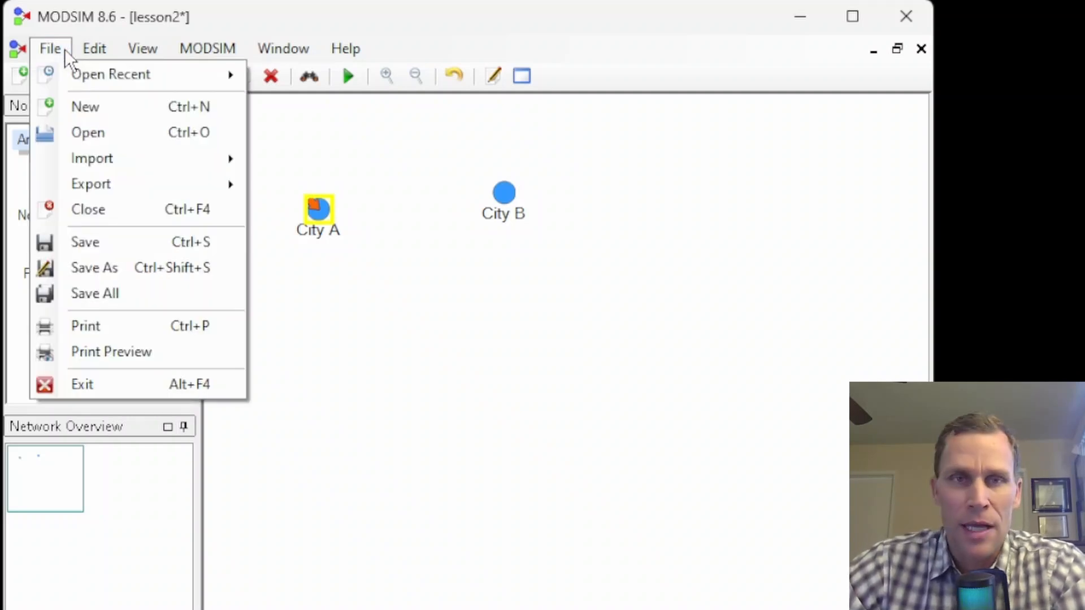
pyautogui.click(267, 16)
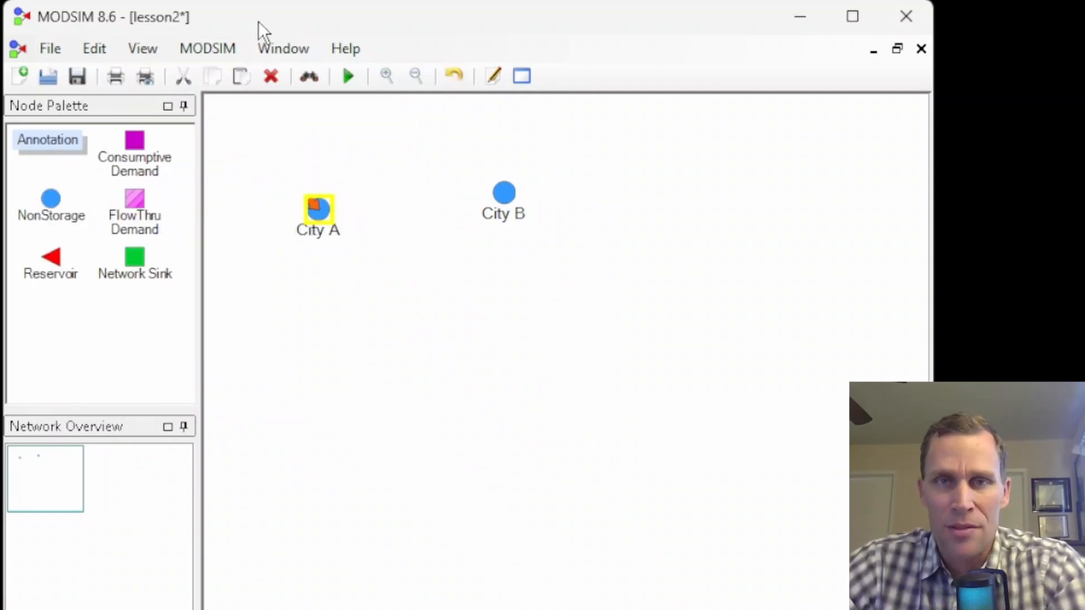